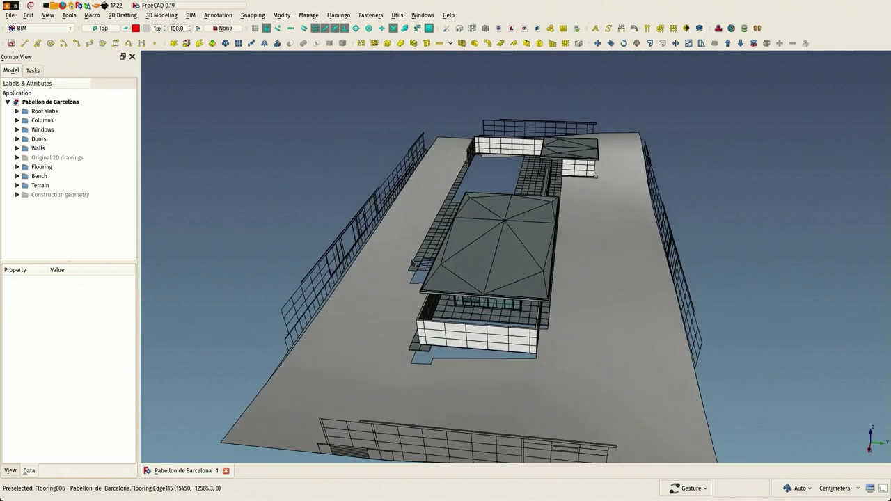
# Step: Examine the pavilion's exterior, especially the gap between the flooring edges and the surrounding terrain
pyautogui.scroll(10, 465, 309)
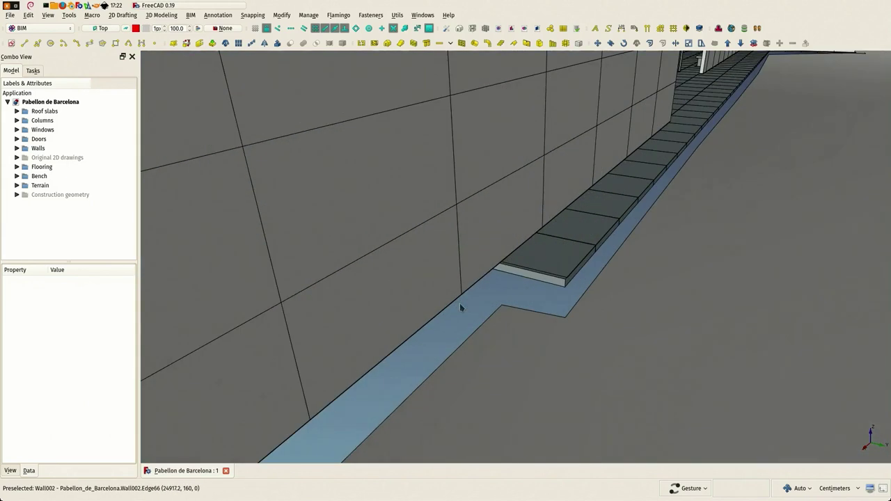
pyautogui.scroll(-5, 463, 299)
pyautogui.moveTo(447, 295); pyautogui.dragTo(463, 174)
pyautogui.moveTo(463, 197); pyautogui.dragTo(492, 393, button='right')
pyautogui.moveTo(479, 219); pyautogui.dragTo(98, 267)
pyautogui.moveTo(597, 217); pyautogui.dragTo(452, 224)
pyautogui.scroll(4, 600, 301)
pyautogui.scroll(1, 577, 274)
pyautogui.moveTo(567, 262)
pyautogui.mouseDown()
pyautogui.moveTo(559, 278)
pyautogui.moveTo(582, 267)
pyautogui.mouseUp()
pyautogui.scroll(1, 581, 270)
pyautogui.scroll(-7, 580, 268)
pyautogui.moveTo(508, 200); pyautogui.dragTo(438, 339)
pyautogui.scroll(-4, 569, 286)
pyautogui.moveTo(589, 315); pyautogui.dragTo(794, 261)
pyautogui.moveTo(715, 319); pyautogui.dragTo(542, 291)
pyautogui.moveTo(416, 301); pyautogui.dragTo(529, 242)
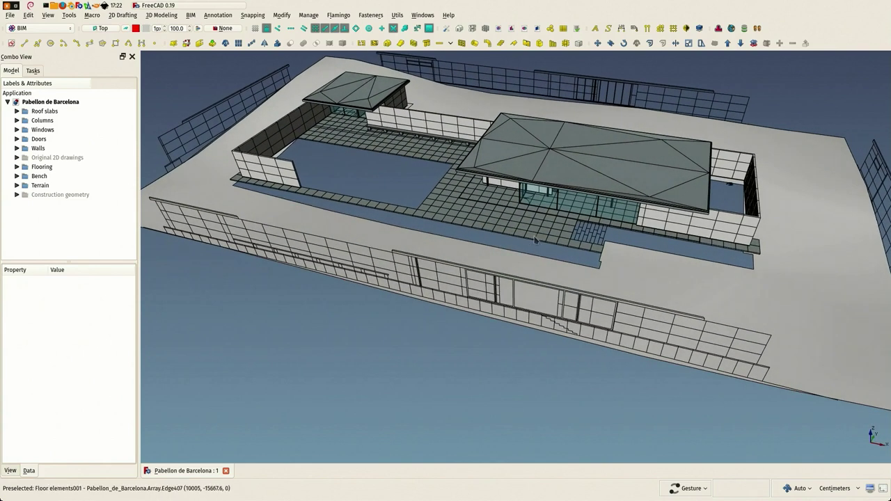
pyautogui.click(532, 237)
pyautogui.moveTo(554, 255); pyautogui.dragTo(530, 246)
pyautogui.click(539, 256)
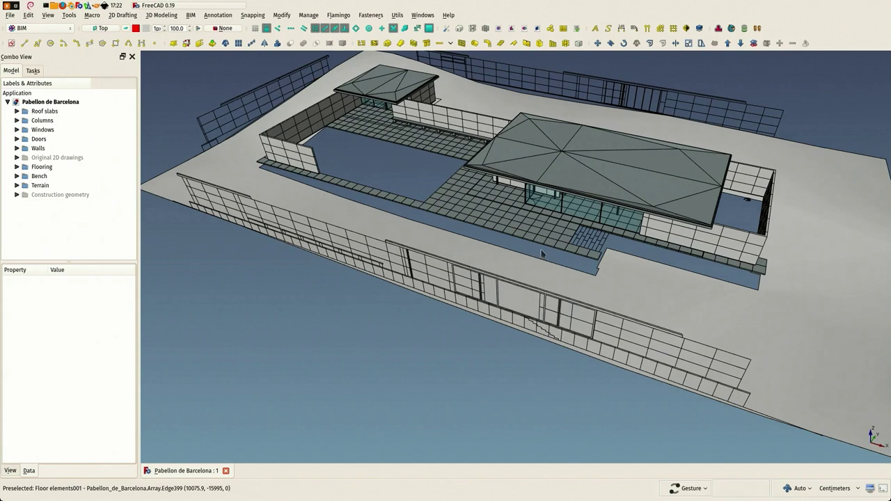
# Step: Examine the underside of the flooring, including the tile joints and the corner where the floor meets the walls
pyautogui.moveTo(542, 254); pyautogui.dragTo(457, 287)
pyautogui.moveTo(556, 307); pyautogui.dragTo(338, 311)
pyautogui.moveTo(539, 159); pyautogui.dragTo(452, 355, button='right')
pyautogui.moveTo(452, 356); pyautogui.dragTo(684, 232)
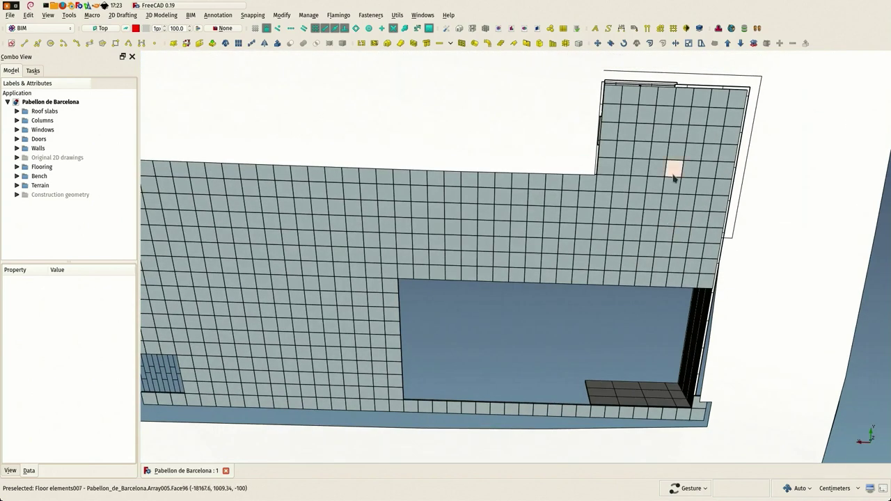
pyautogui.moveTo(645, 130); pyautogui.dragTo(555, 156)
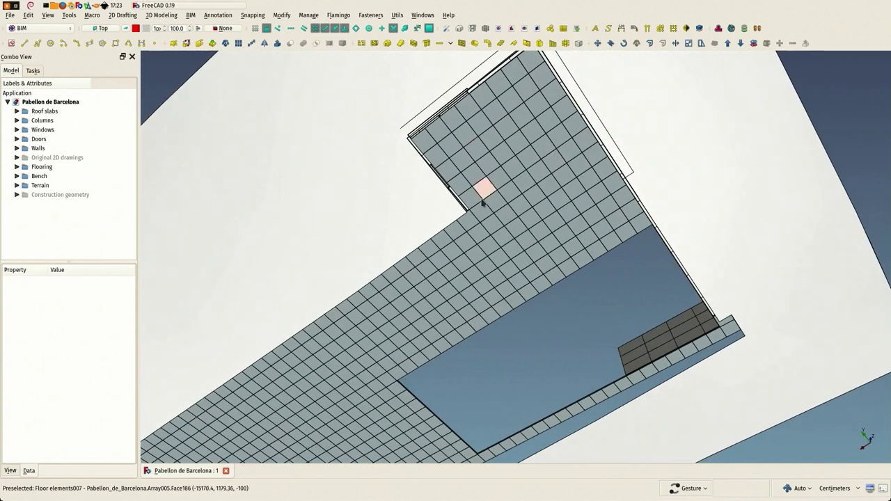
pyautogui.scroll(5, 476, 212)
pyautogui.scroll(5, 465, 216)
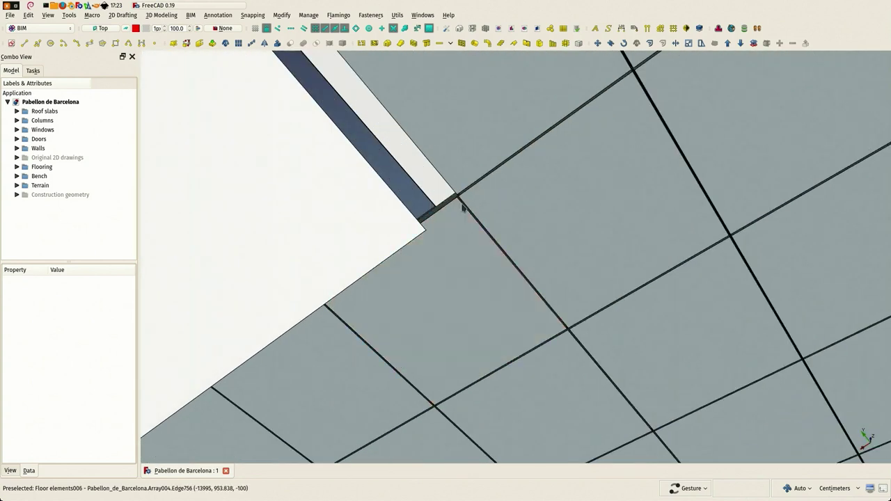
pyautogui.scroll(-10, 462, 206)
pyautogui.moveTo(462, 206); pyautogui.dragTo(418, 325)
pyautogui.scroll(5, 360, 314)
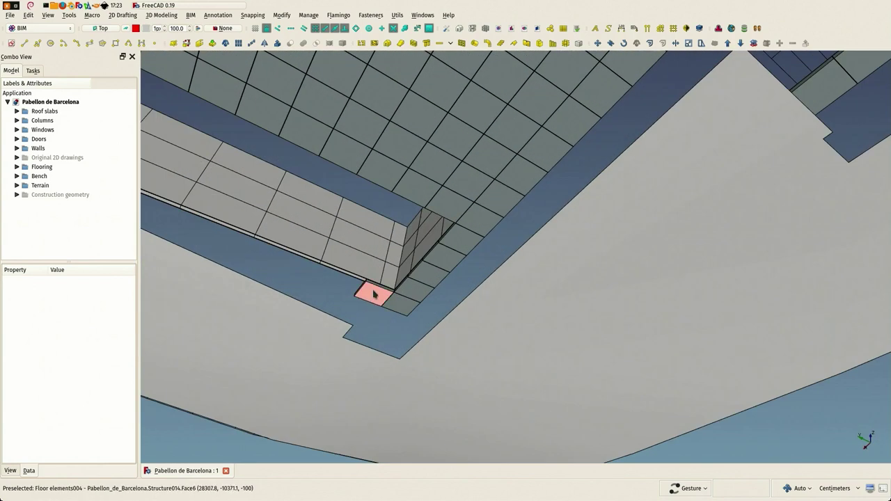
# Step: Align the working plane to the bottom face of the end floor tile at the wall corner and show the grid
pyautogui.click(373, 296)
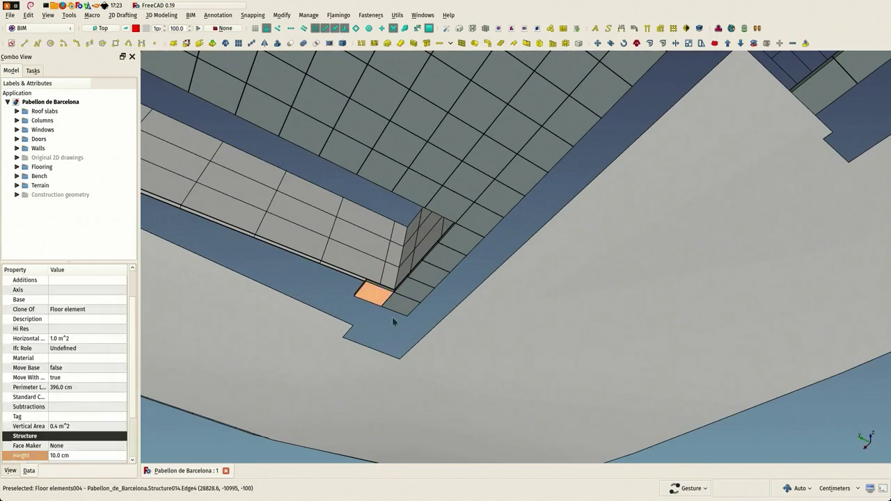
pyautogui.click(100, 29)
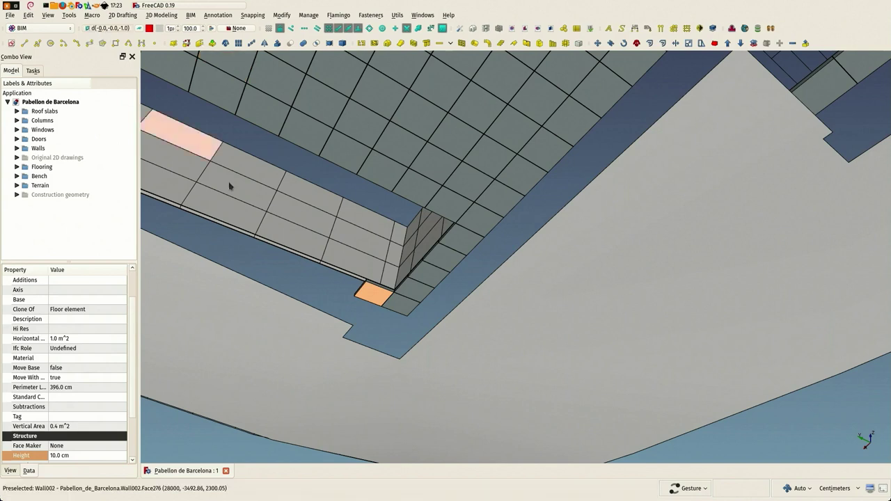
pyautogui.click(270, 28)
pyautogui.scroll(-4, 329, 260)
pyautogui.moveTo(329, 261); pyautogui.dragTo(341, 297)
pyautogui.scroll(2, 342, 298)
pyautogui.scroll(1, 342, 298)
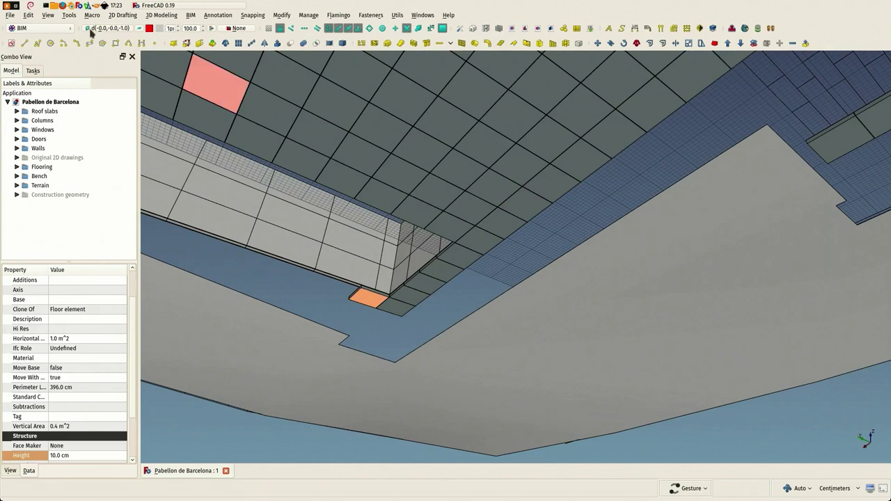
pyautogui.moveTo(324, 238)
pyautogui.mouseDown()
pyautogui.moveTo(402, 239)
pyautogui.moveTo(330, 234)
pyautogui.mouseUp()
pyautogui.click(439, 161)
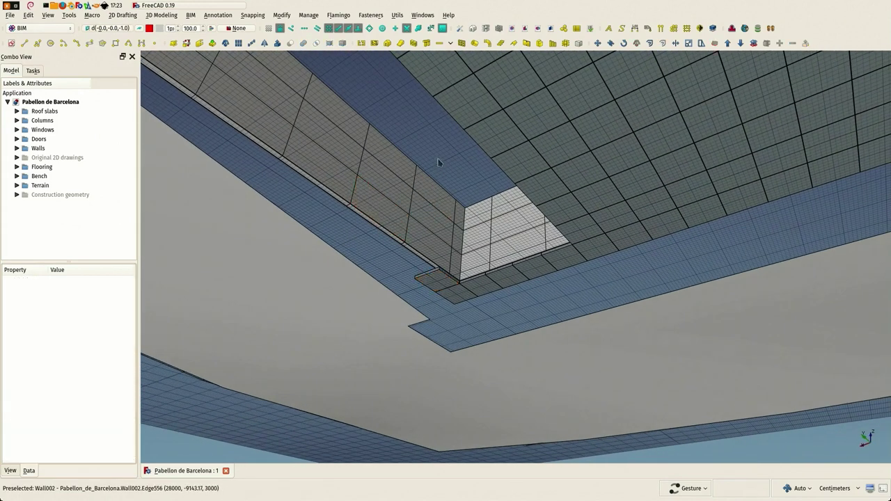
# Step: Start a polyline at the wall-side bottom corner of the end floor tile and draw 99 cm along its short outer edge
pyautogui.scroll(-2, 439, 160)
pyautogui.scroll(3, 452, 197)
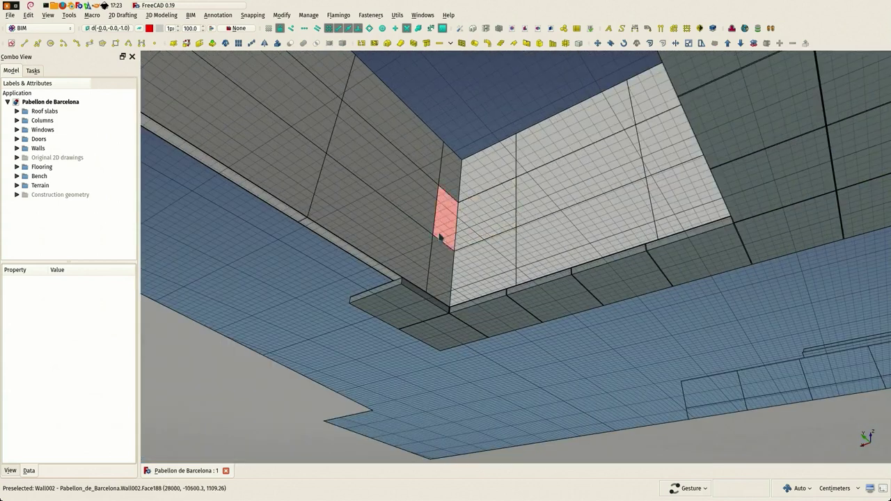
pyautogui.scroll(2, 434, 243)
pyautogui.moveTo(460, 164); pyautogui.dragTo(404, 178)
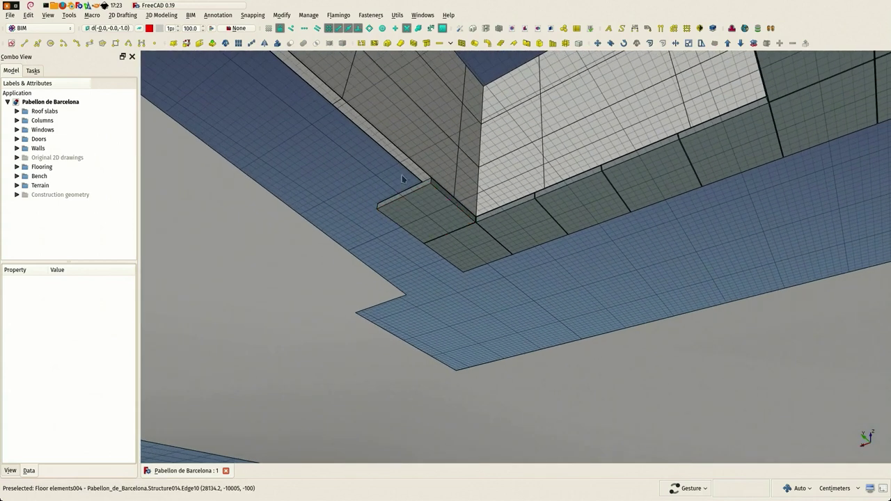
pyautogui.scroll(2, 396, 170)
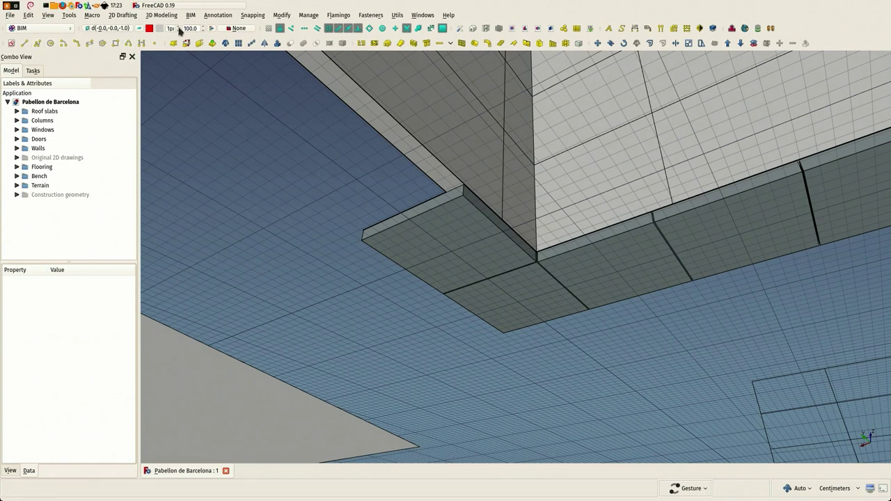
pyautogui.click(38, 43)
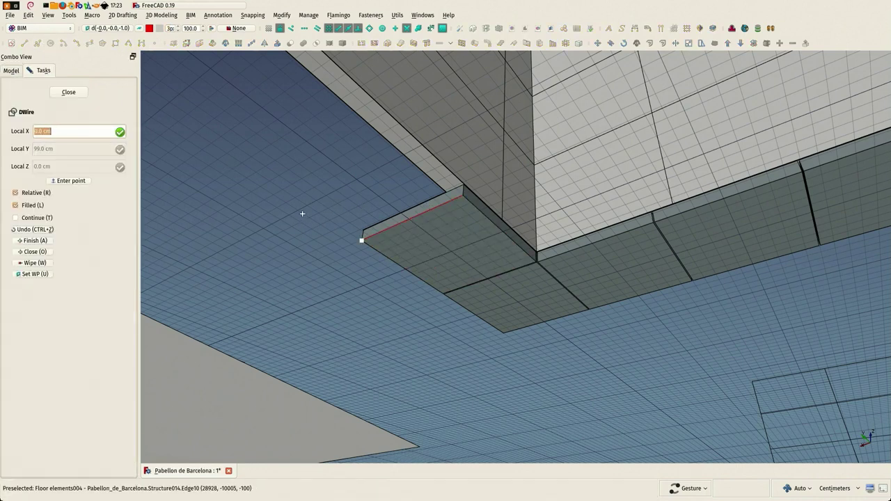
pyautogui.press('x')
pyautogui.click(363, 240)
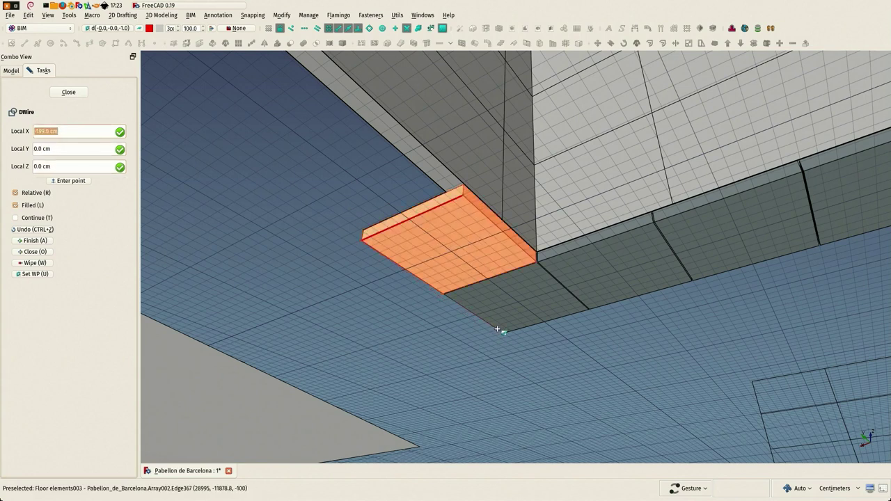
# Step: Continue the wire 199 cm to the outer floor corner and 1600 cm along the floor edge to the stair opening's inner corner
pyautogui.scroll(-5, 320, 295)
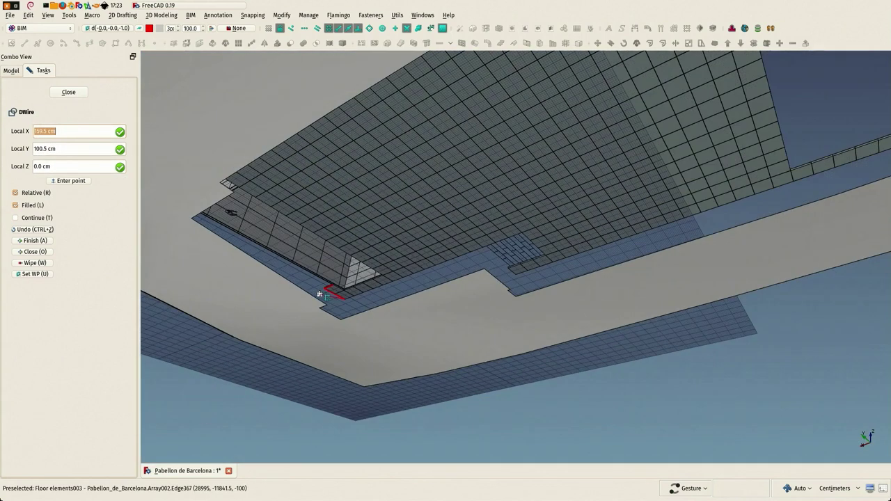
pyautogui.scroll(6, 517, 235)
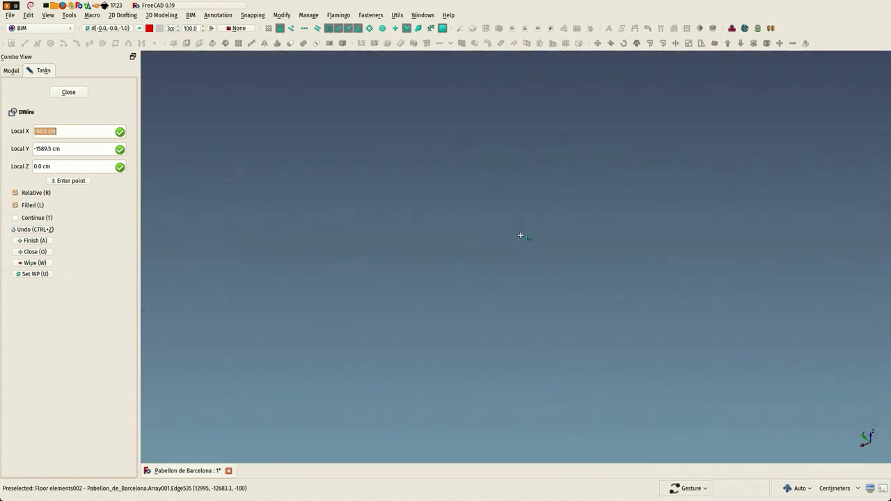
pyautogui.scroll(-2, 515, 230)
pyautogui.scroll(1, 515, 230)
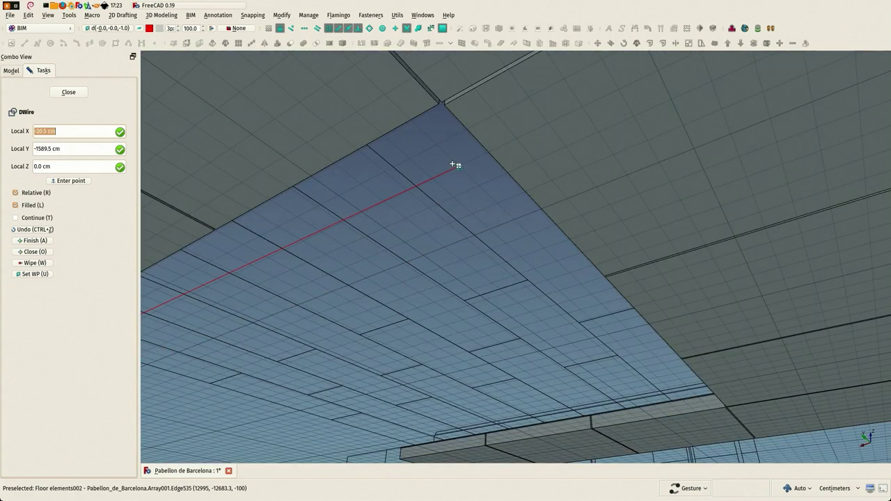
pyautogui.click(442, 102)
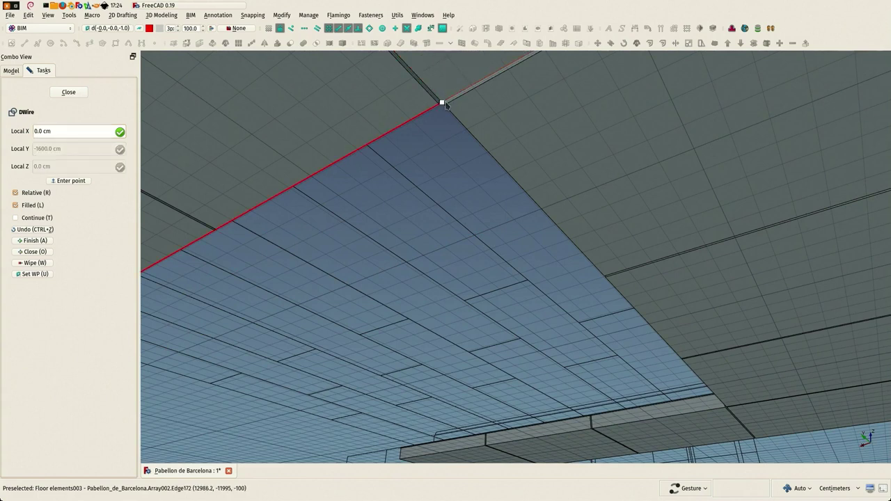
# Step: Extend the wire 301 cm along the inner side of the stair opening, constrained to the tile strip's edge
pyautogui.scroll(-2, 489, 164)
pyautogui.scroll(3, 490, 182)
pyautogui.scroll(4, 428, 218)
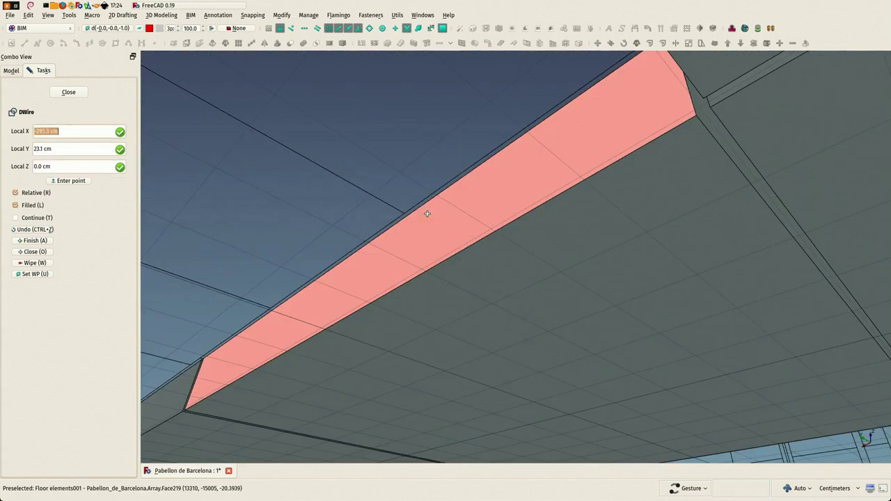
pyautogui.scroll(-3, 425, 203)
pyautogui.scroll(-2, 430, 193)
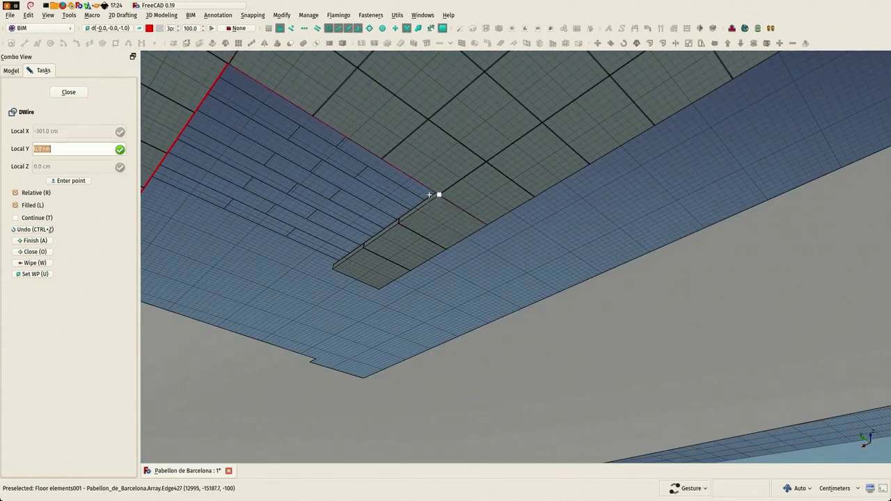
pyautogui.scroll(2, 436, 192)
pyautogui.scroll(3, 429, 194)
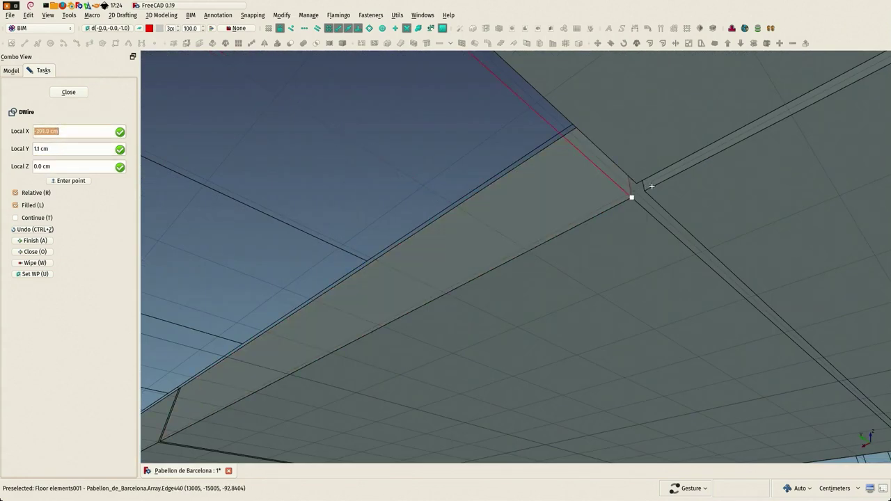
pyautogui.press('y')
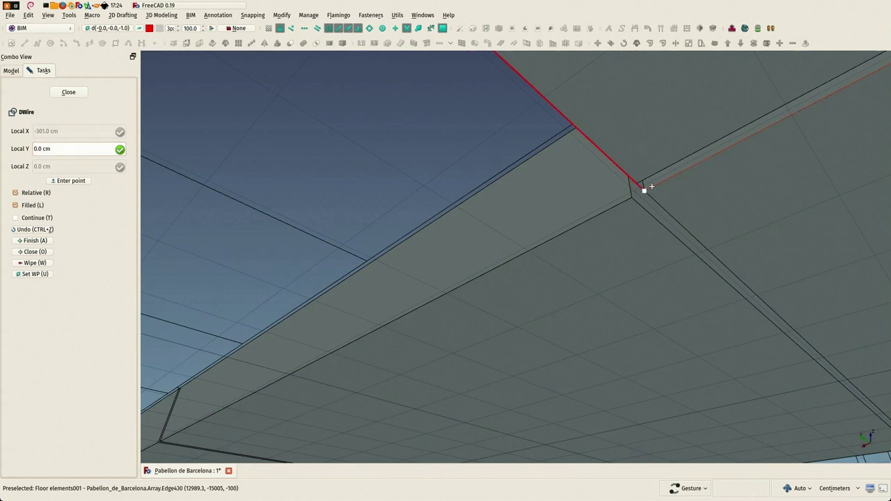
# Step: Extend the wire along the tile strip beside the stair opening and around its end tile to the outer corner
pyautogui.scroll(-4, 651, 186)
pyautogui.press('x')
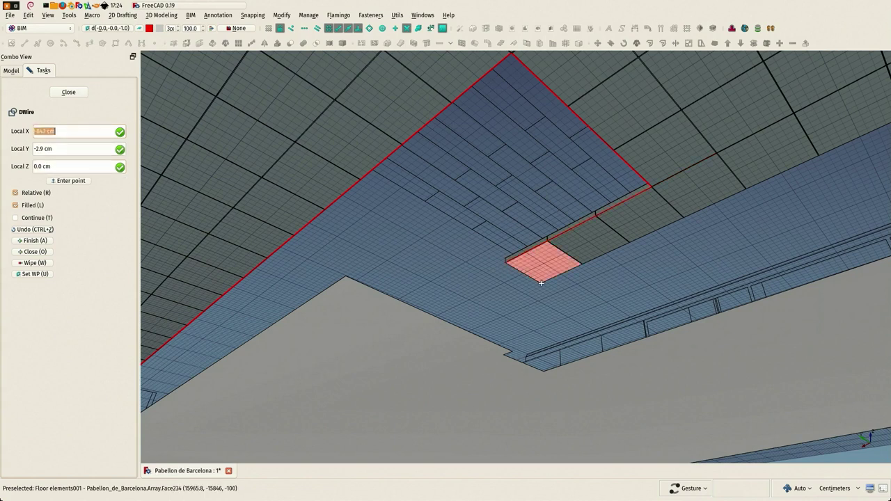
pyautogui.press('y')
pyautogui.click(529, 280)
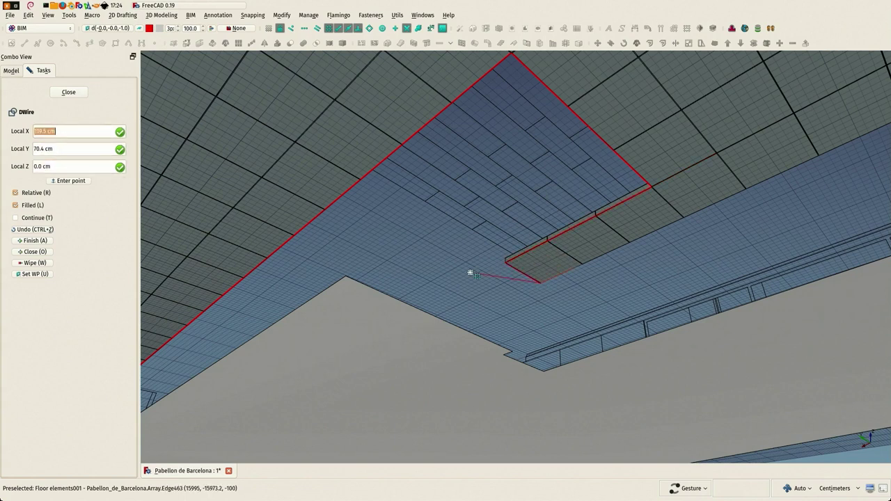
# Step: Extend the wire 3899 cm along the long outer floor edge to the corner tile at the pool's far end
pyautogui.scroll(-5, 470, 272)
pyautogui.scroll(-2, 470, 272)
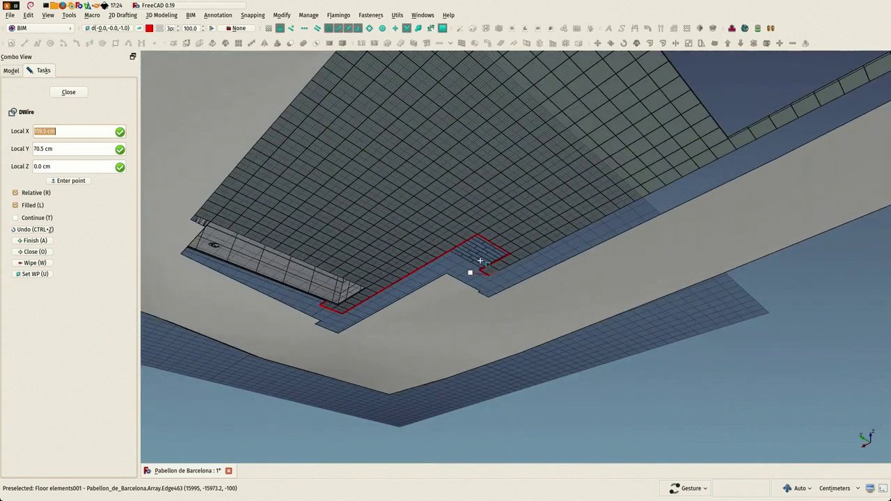
pyautogui.moveTo(736, 110); pyautogui.dragTo(519, 236, button='right')
pyautogui.moveTo(449, 213); pyautogui.dragTo(645, 152)
pyautogui.moveTo(429, 127); pyautogui.dragTo(205, 72, button='right')
pyautogui.scroll(5, 610, 374)
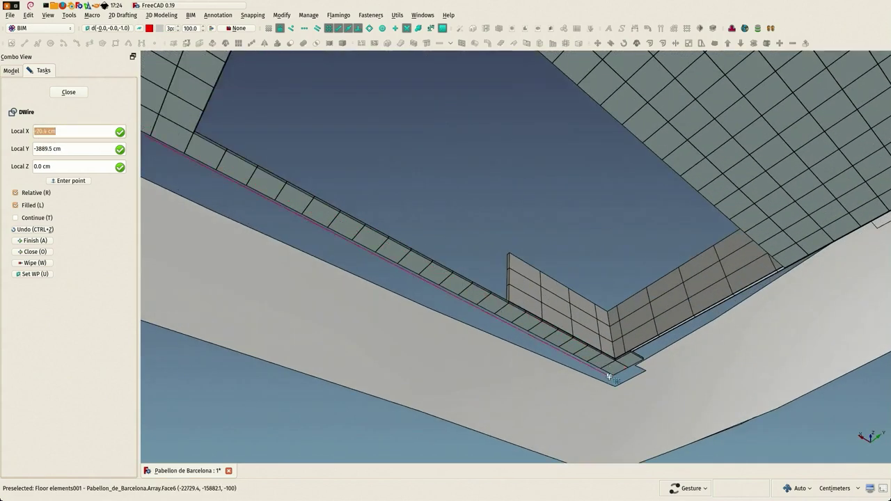
pyautogui.click(605, 351)
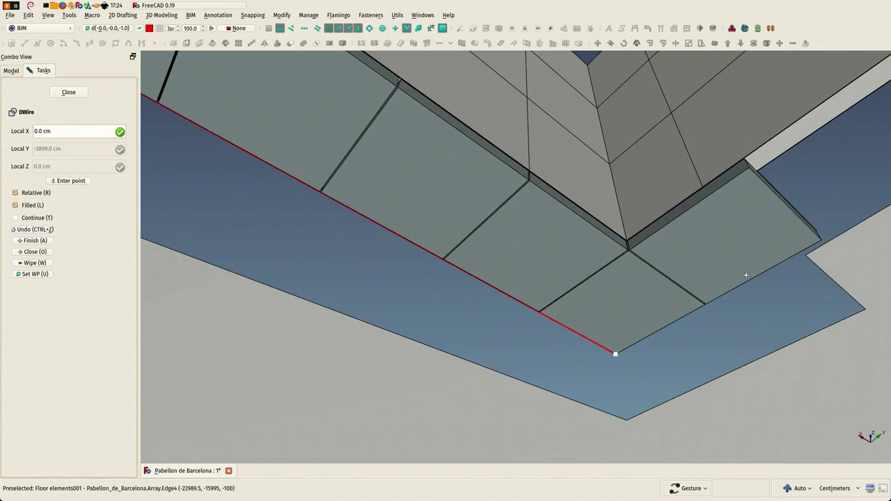
# Step: Draw the wire 199 cm along the corner tiles and 99 cm back to the wall, and finish it as an open wire
pyautogui.press('y')
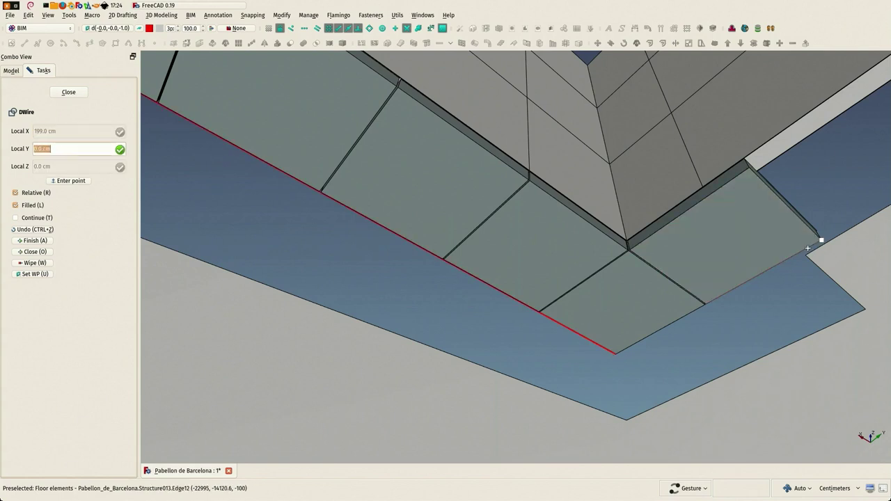
pyautogui.click(777, 218)
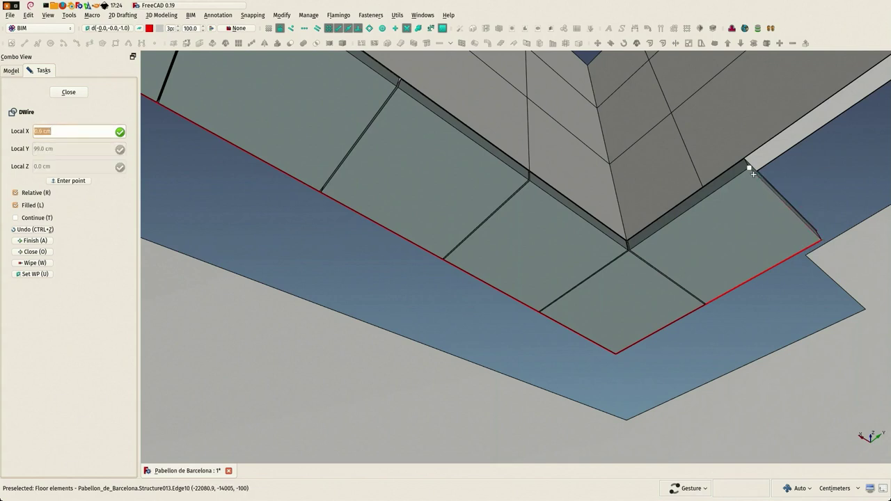
pyautogui.scroll(-4, 703, 195)
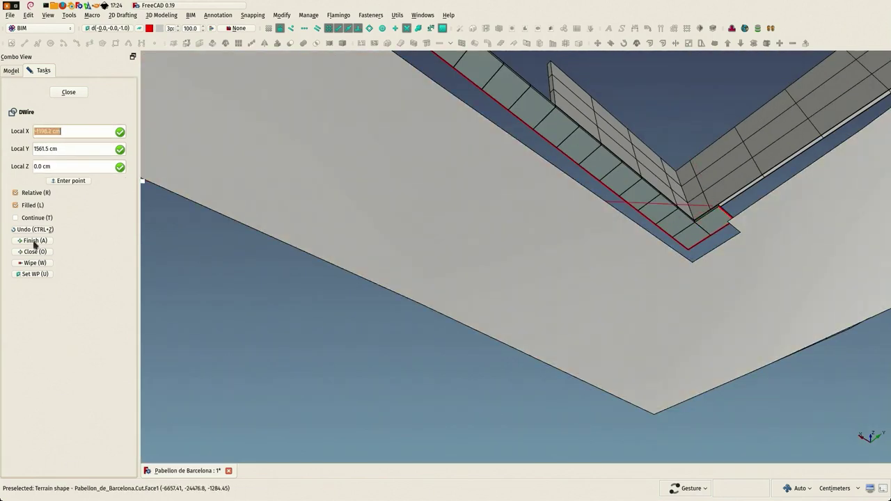
pyautogui.click(34, 241)
# Step: Create a wall from the finished floor-edge wire
pyautogui.moveTo(293, 265); pyautogui.dragTo(466, 119)
pyautogui.scroll(9, 216, 205)
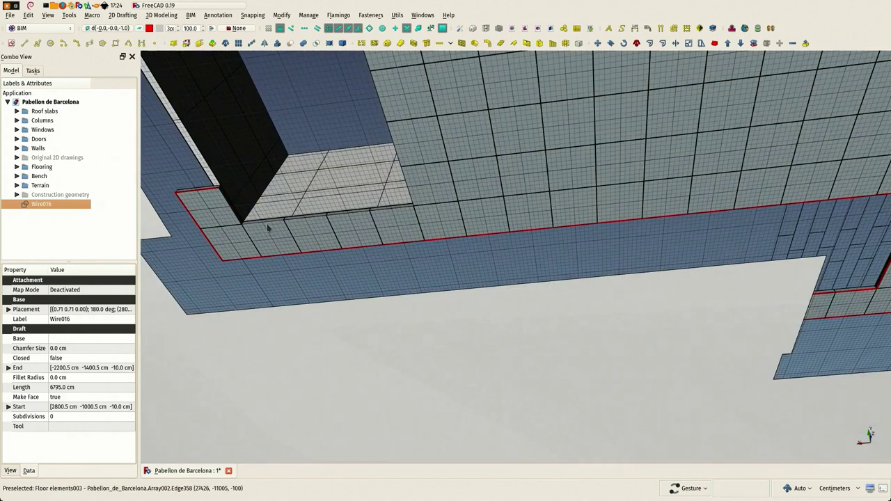
pyautogui.scroll(-3, 282, 213)
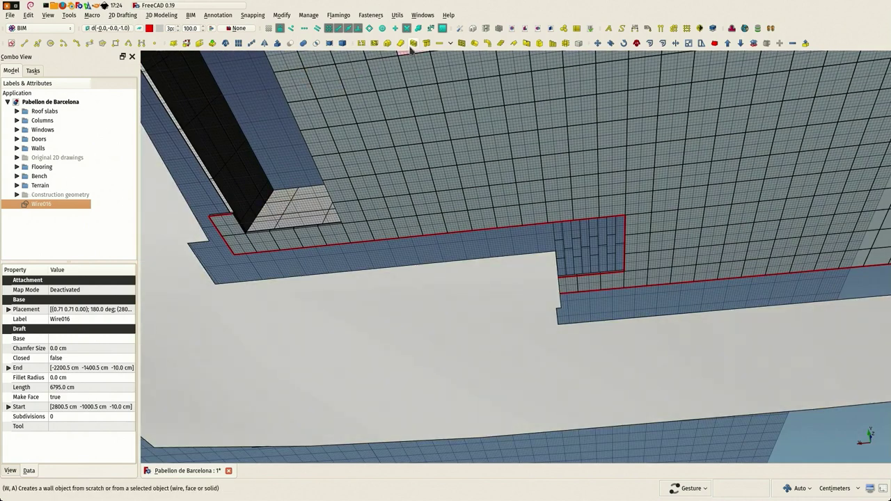
pyautogui.click(415, 45)
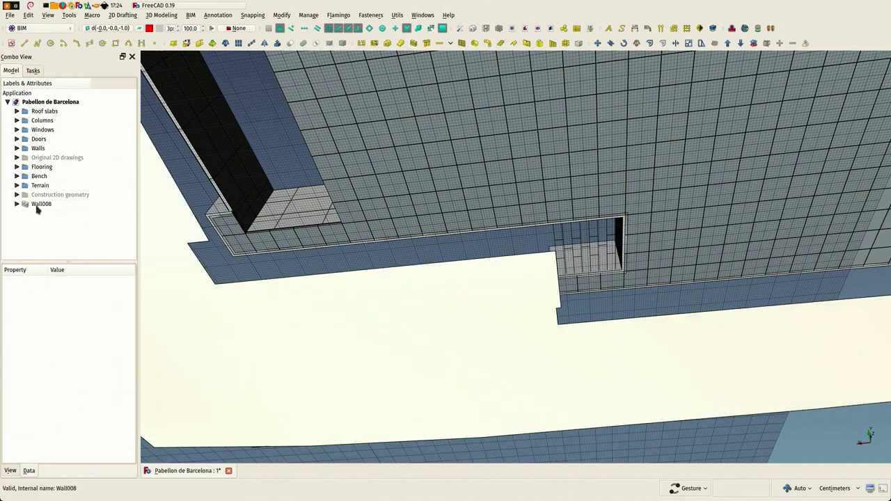
# Step: Set the Z component of the new wall's normal to -1 so it extrudes downwards
pyautogui.click(41, 205)
pyautogui.scroll(-2, 56, 388)
pyautogui.scroll(-2, 61, 450)
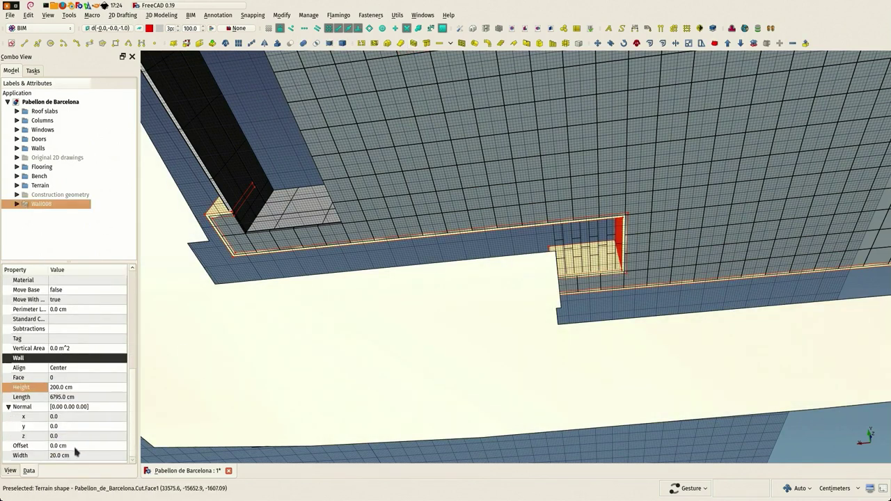
pyautogui.click(76, 436)
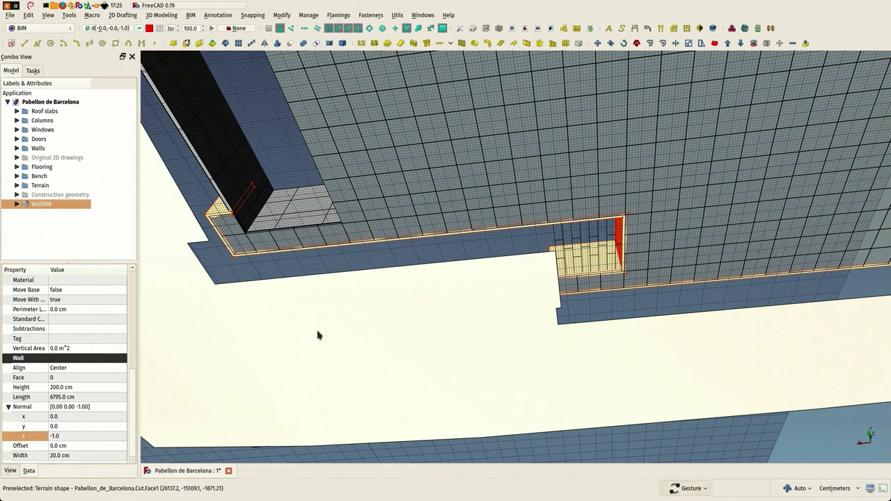
pyautogui.press('Return')
pyautogui.click(247, 260)
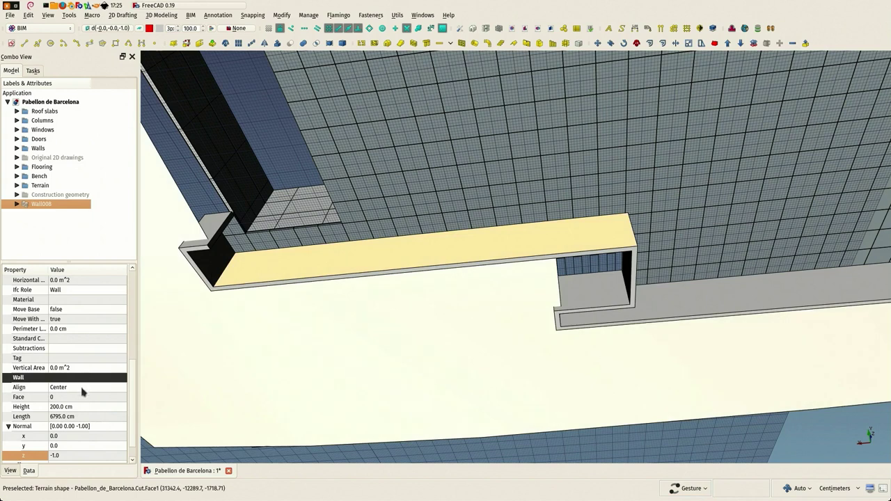
# Step: Set the base wall's alignment to Right
pyautogui.click(82, 388)
pyautogui.click(78, 369)
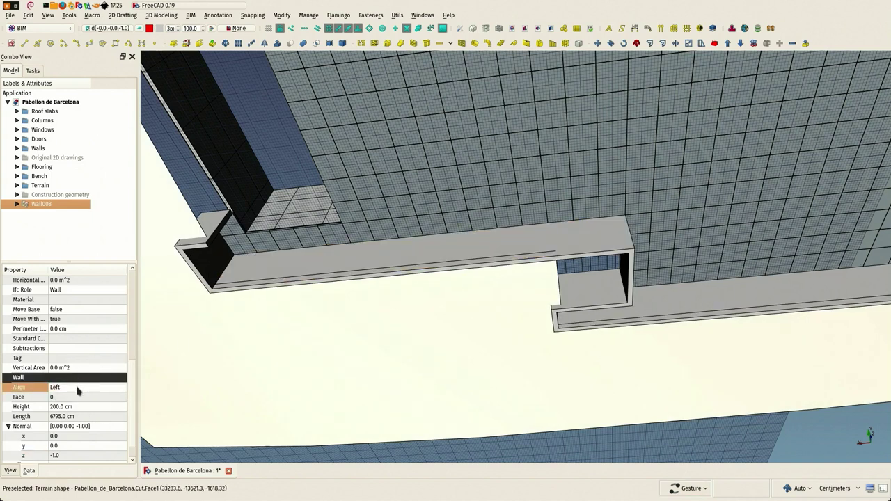
pyautogui.click(76, 391)
pyautogui.click(63, 397)
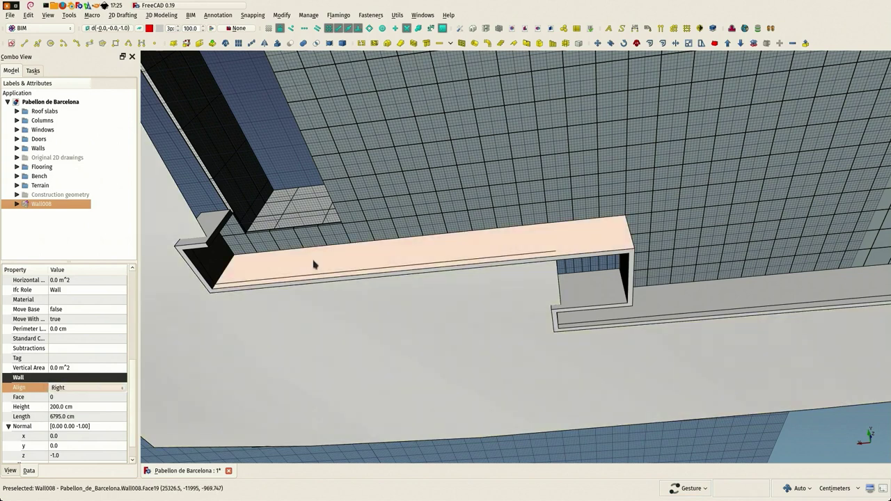
# Step: Check the shape colour of the floor tiles along the outer edge beside the pavilion wall
pyautogui.moveTo(314, 264); pyautogui.dragTo(608, 336)
pyautogui.scroll(5, 609, 336)
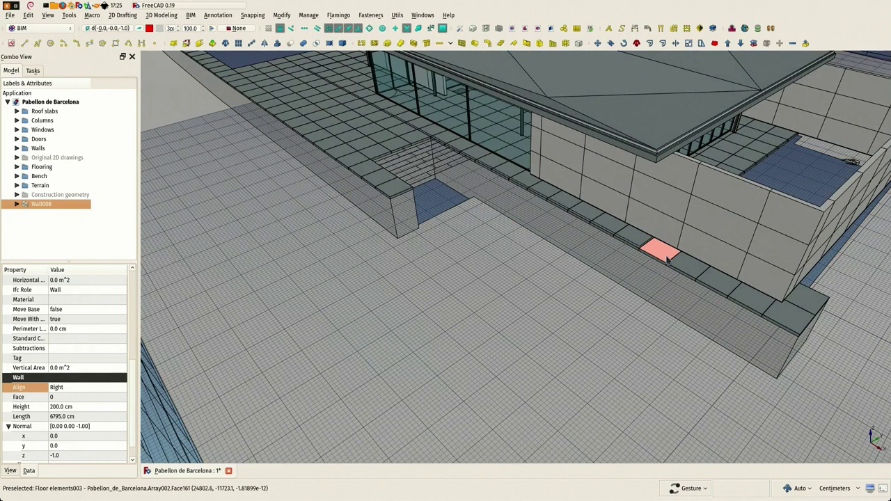
pyautogui.click(658, 249)
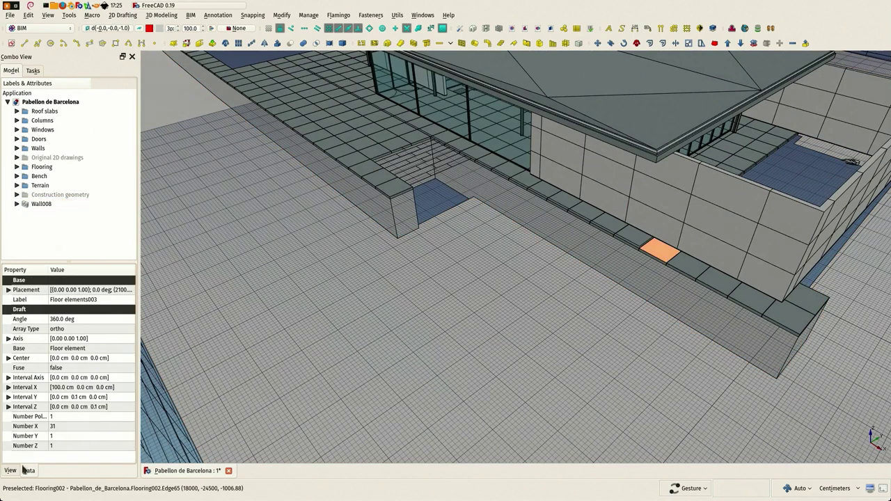
pyautogui.click(10, 472)
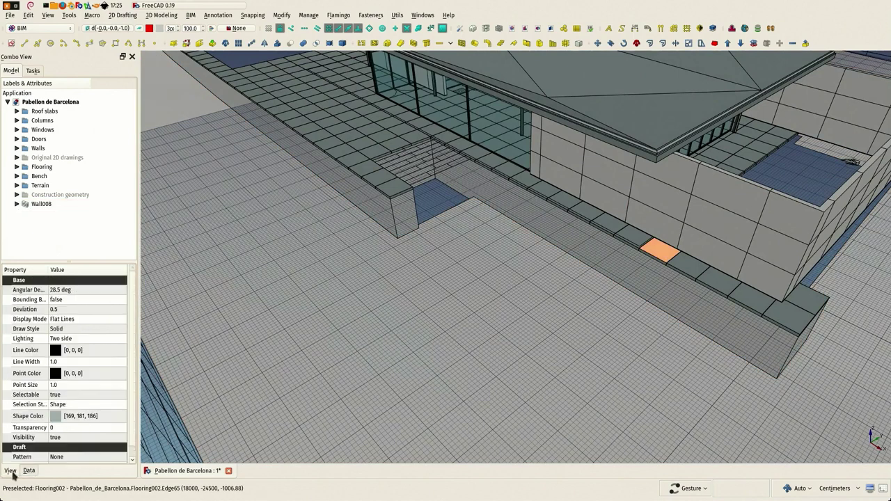
pyautogui.click(106, 419)
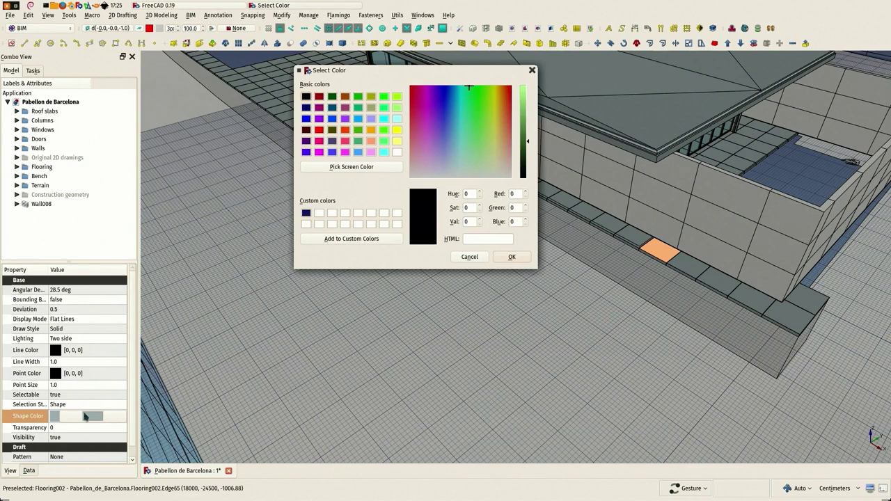
pyautogui.click(468, 257)
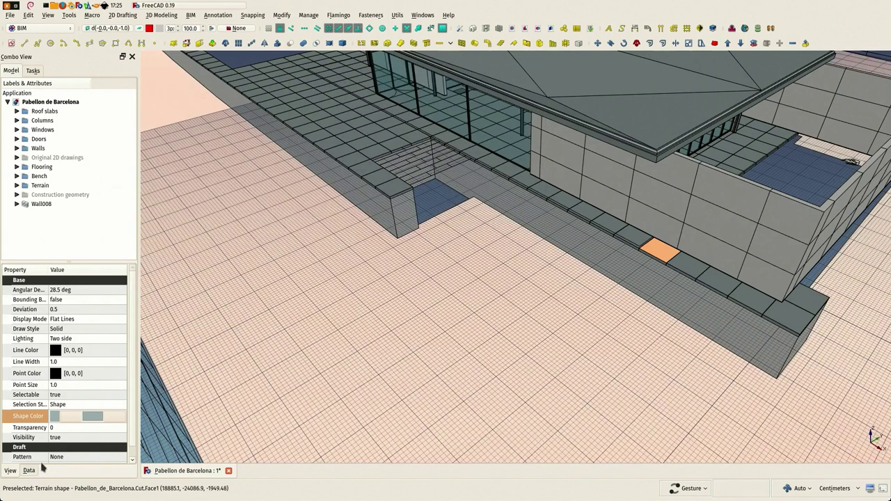
# Step: Store the floor tiles' colour, red 169, green 181, blue 186, as a custom colour without changing the tiles
pyautogui.click(26, 408)
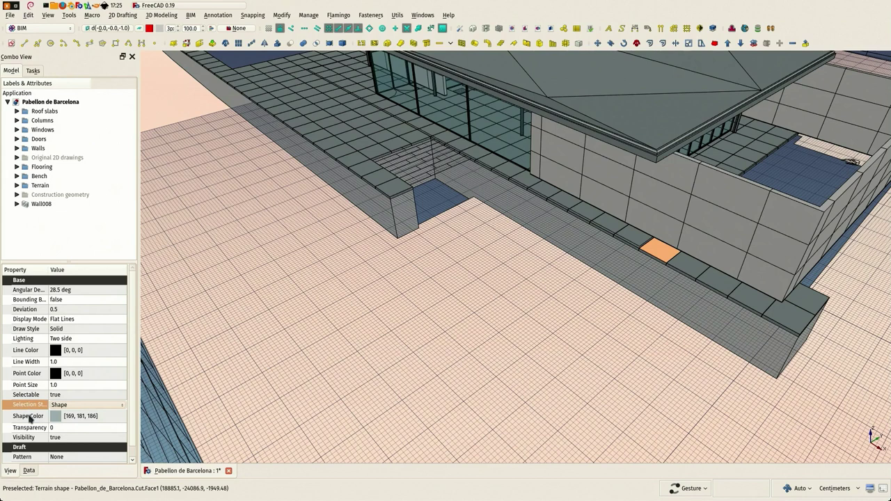
pyautogui.click(75, 418)
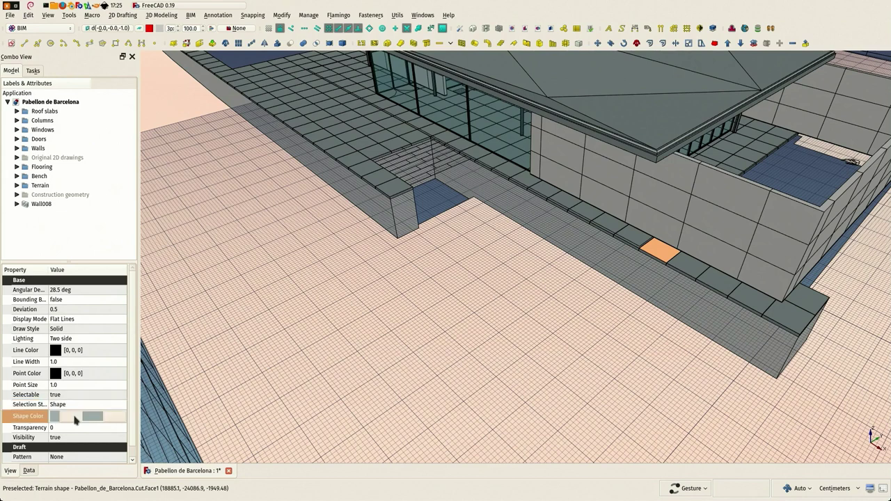
pyautogui.click(86, 418)
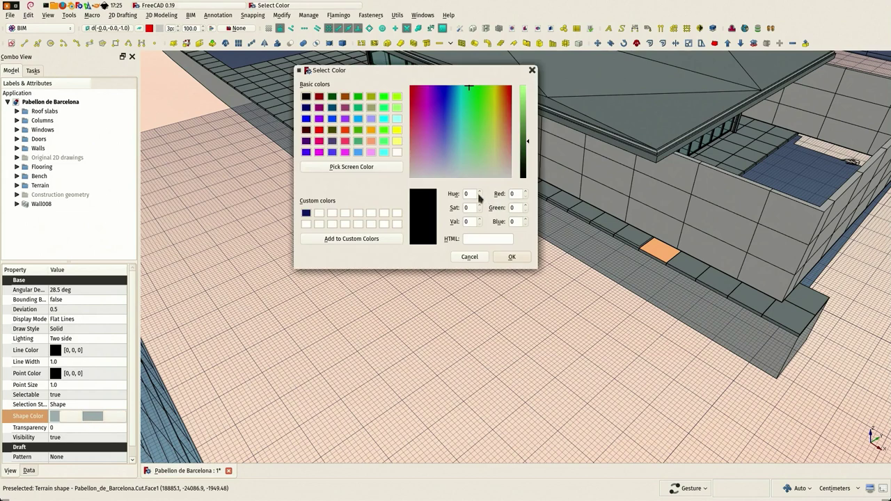
pyautogui.write('1')
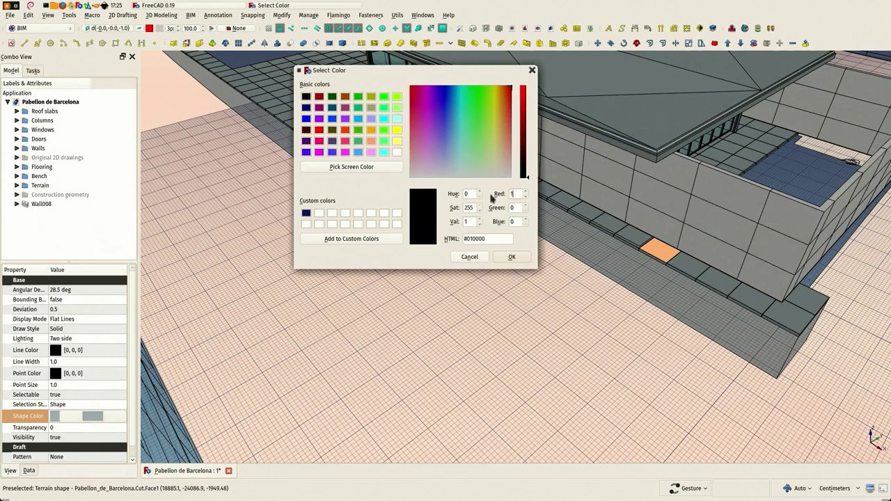
pyautogui.write('69181')
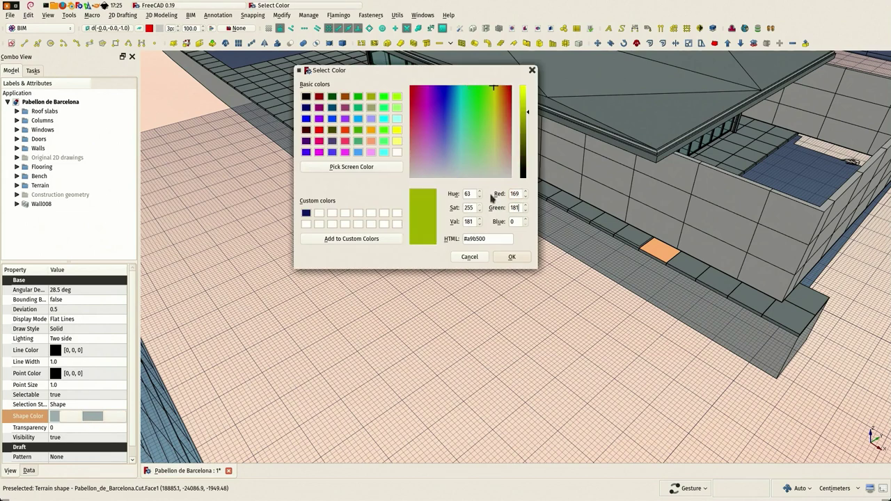
pyautogui.write('186')
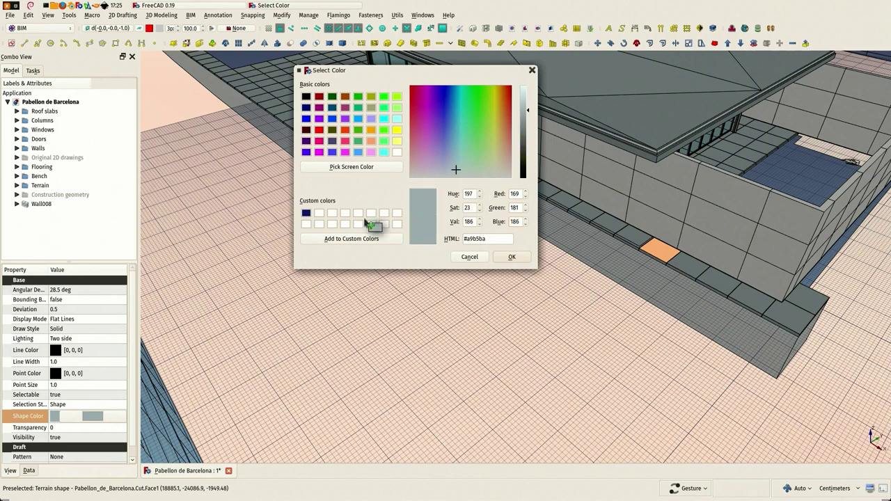
pyautogui.moveTo(339, 218); pyautogui.dragTo(319, 213)
pyautogui.click(468, 257)
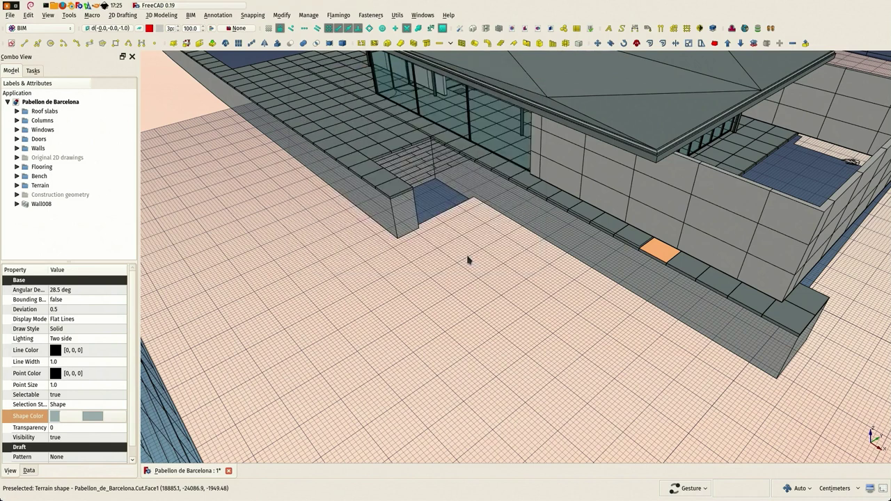
# Step: Apply the stored grey custom colour (169, 181, 186) to the base wall as its shape colour
pyautogui.click(534, 207)
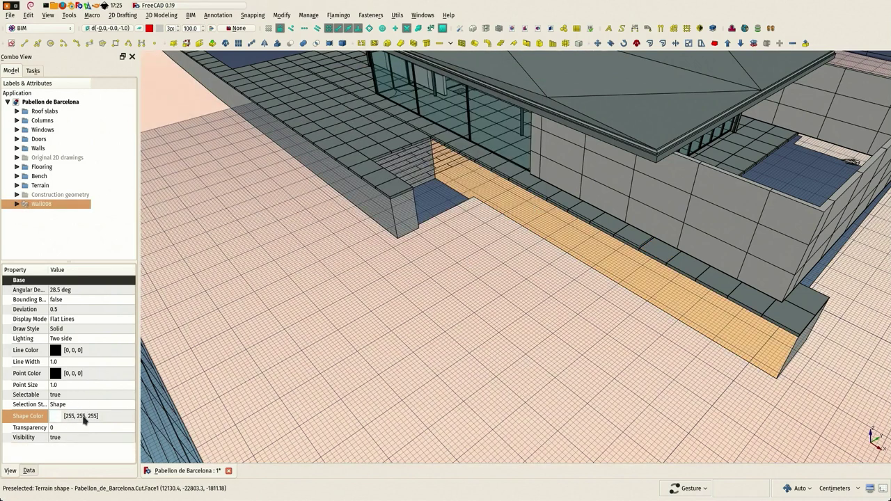
pyautogui.click(84, 417)
pyautogui.click(95, 418)
pyautogui.click(319, 214)
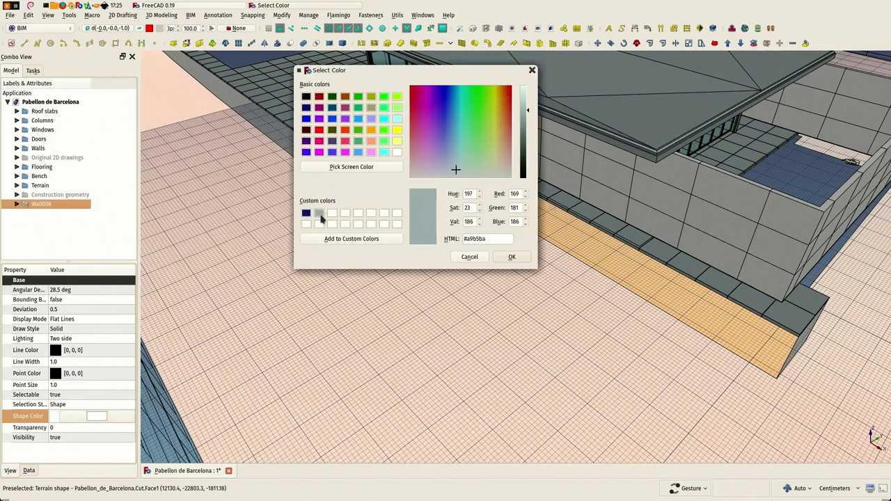
pyautogui.click(506, 259)
# Step: Examine the base wall along the long outer floor edge from the pool to the stair opening
pyautogui.scroll(-2, 510, 254)
pyautogui.moveTo(230, 360); pyautogui.dragTo(426, 336)
pyautogui.moveTo(427, 336); pyautogui.dragTo(700, 337, button='right')
pyautogui.scroll(3, 387, 229)
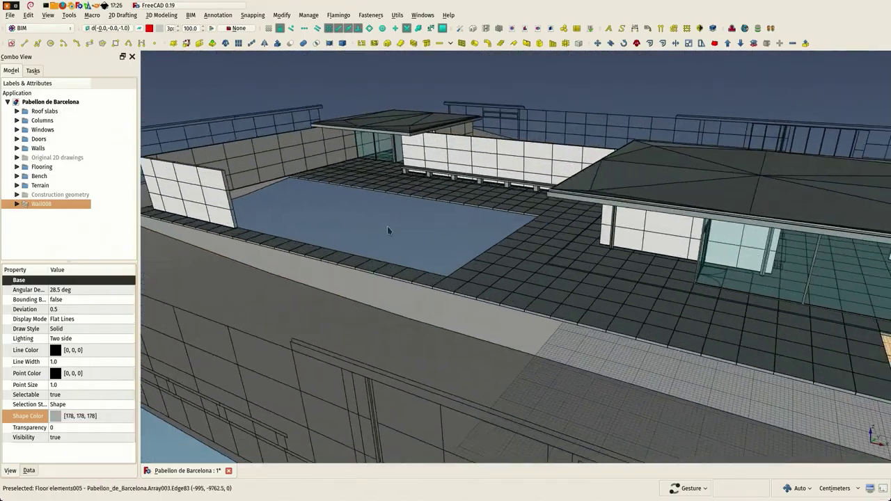
pyautogui.click(406, 229)
pyautogui.click(410, 309)
pyautogui.scroll(-3, 411, 308)
pyautogui.moveTo(410, 308); pyautogui.dragTo(379, 220)
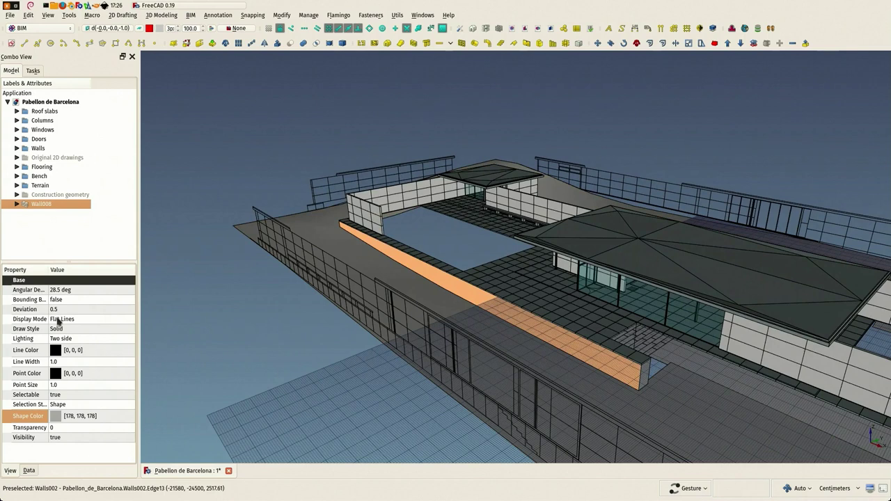
# Step: Enable block generation for the base wall by setting Make Blocks to true
pyautogui.click(29, 471)
pyautogui.scroll(-2, 77, 375)
pyautogui.scroll(5, 87, 374)
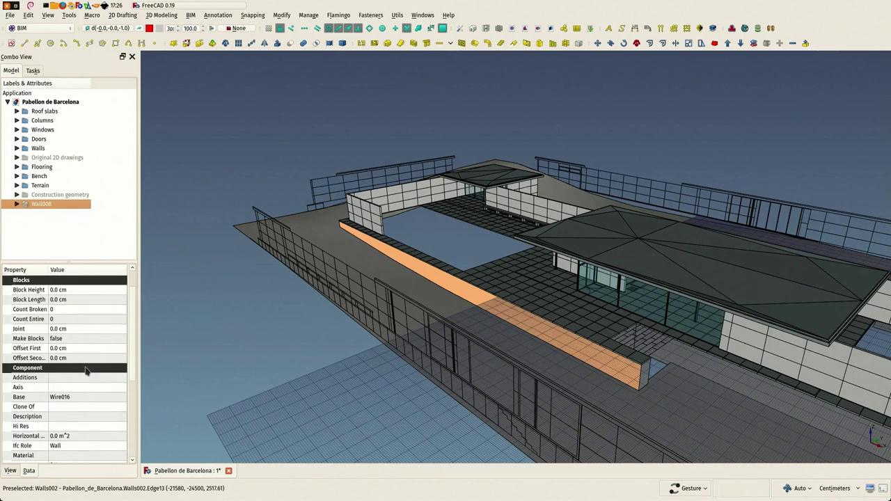
pyautogui.click(82, 340)
pyautogui.click(83, 341)
pyautogui.click(85, 353)
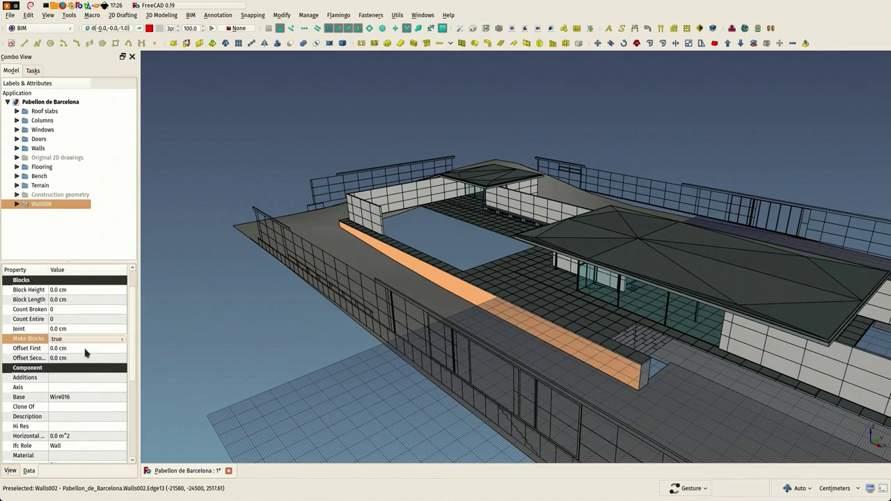
# Step: Set the base wall's block length to 100 cm
pyautogui.doubleClick(76, 299)
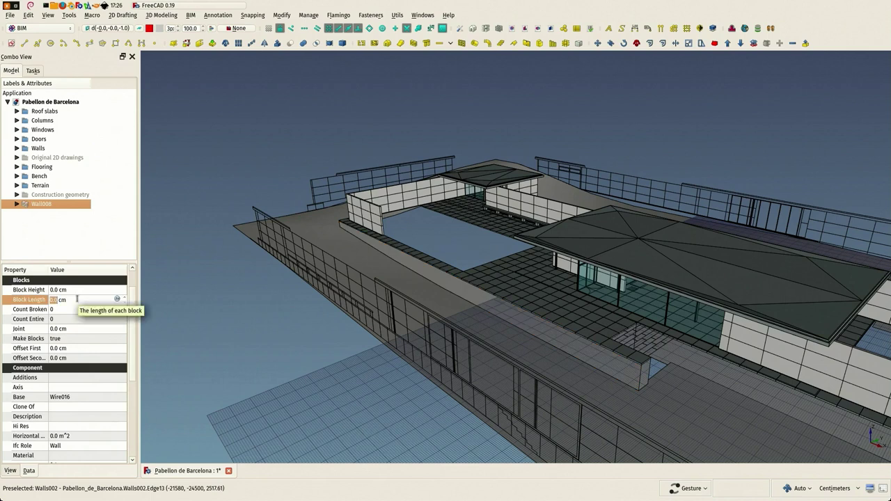
pyautogui.write('100')
pyautogui.press('Return')
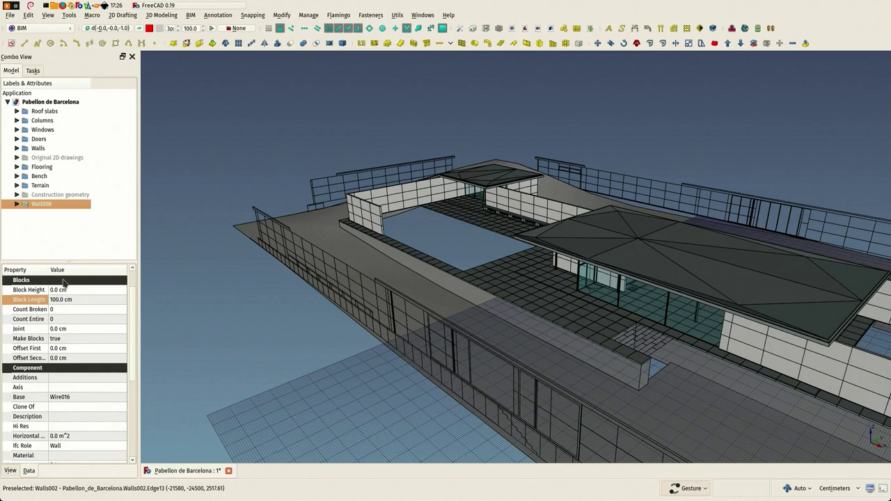
# Step: Set the base wall's block height to 100 cm
pyautogui.scroll(-1, 65, 281)
pyautogui.scroll(1, 70, 339)
pyautogui.click(74, 291)
pyautogui.write('100')
pyautogui.press('Return')
pyautogui.scroll(-1, 372, 273)
pyautogui.scroll(3, 416, 282)
pyautogui.click(449, 282)
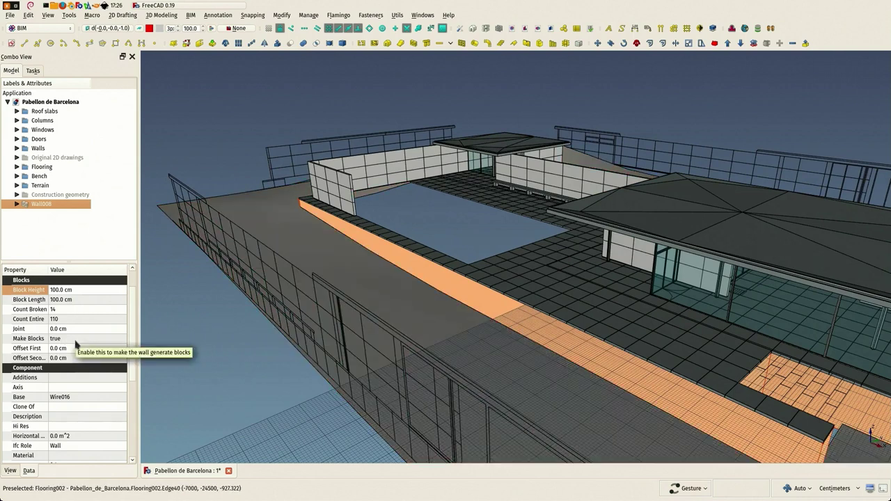
# Step: Set the base wall's block height to 200 cm
pyautogui.scroll(-4, 199, 332)
pyautogui.moveTo(259, 336); pyautogui.dragTo(242, 299)
pyautogui.scroll(-3, 328, 307)
pyautogui.moveTo(337, 321); pyautogui.dragTo(506, 381)
pyautogui.click(171, 321)
pyautogui.moveTo(197, 295); pyautogui.dragTo(297, 270)
pyautogui.scroll(2, 297, 270)
pyautogui.click(320, 284)
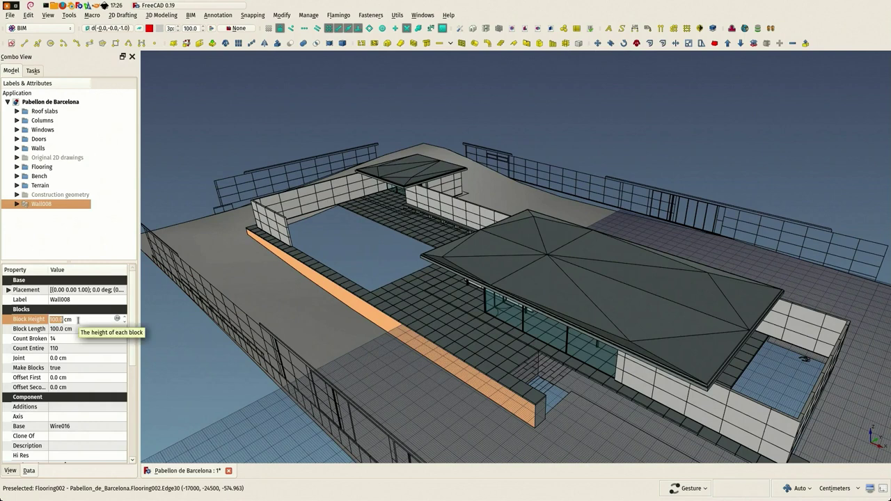
pyautogui.press('Return')
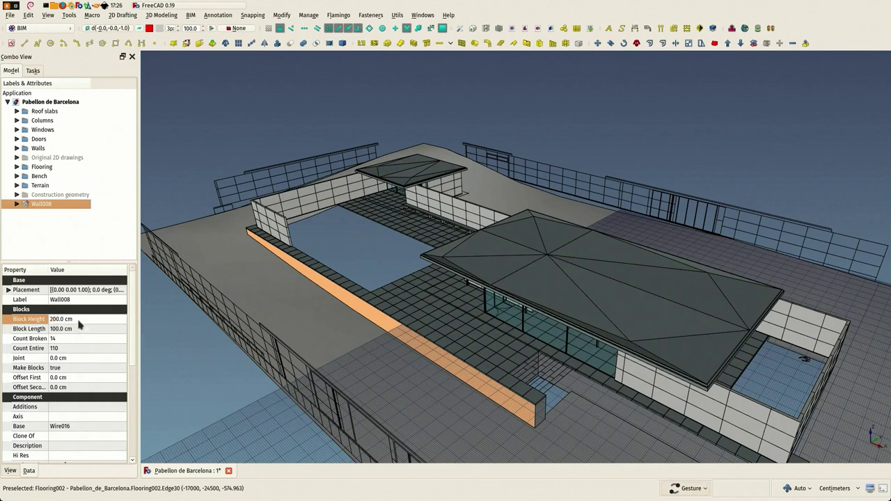
# Step: Examine the undersides of the floor tiles on the rear side of the pavilion, up to the inner corner of the flooring
pyautogui.scroll(-1, 348, 270)
pyautogui.moveTo(398, 263); pyautogui.dragTo(517, 273)
pyautogui.scroll(-2, 481, 282)
pyautogui.moveTo(399, 311); pyautogui.dragTo(449, 311)
pyautogui.click(449, 312)
pyautogui.moveTo(660, 298); pyautogui.dragTo(417, 226)
pyautogui.scroll(8, 417, 225)
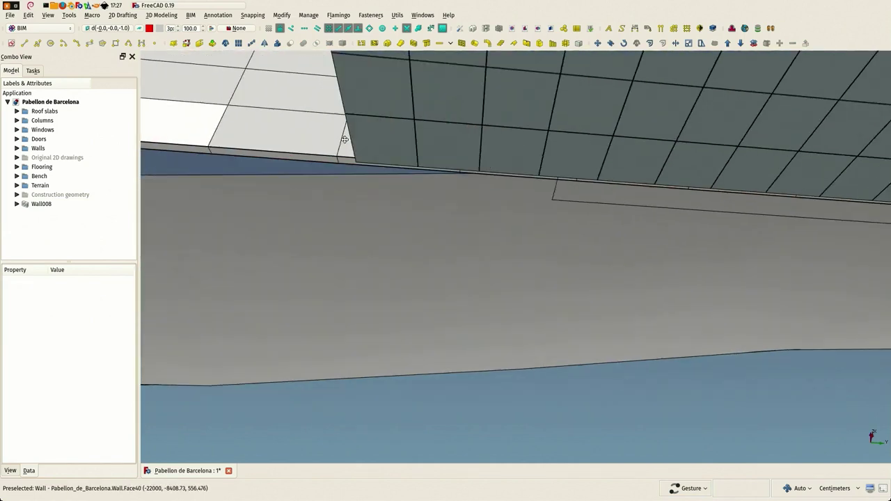
pyautogui.scroll(-8, 384, 111)
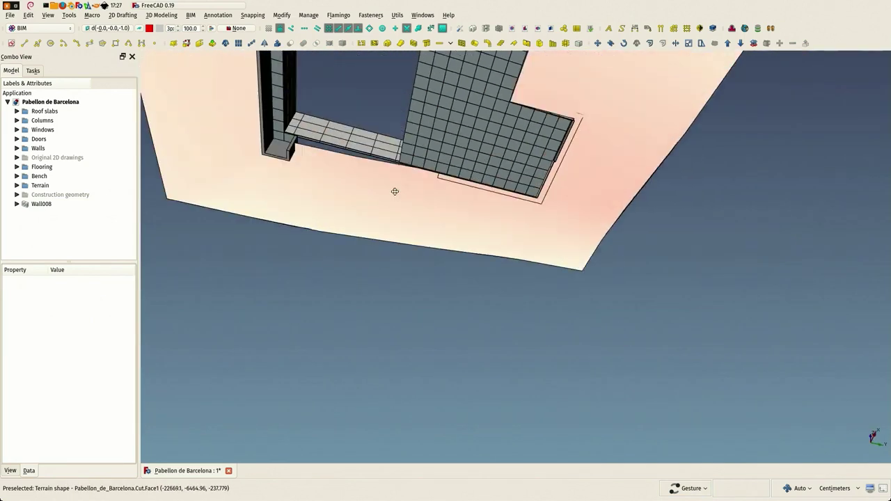
pyautogui.moveTo(401, 219); pyautogui.dragTo(520, 224)
pyautogui.scroll(5, 503, 210)
pyautogui.scroll(-3, 513, 214)
pyautogui.moveTo(514, 215); pyautogui.dragTo(350, 232, button='right')
pyautogui.scroll(5, 464, 195)
pyautogui.scroll(5, 362, 186)
pyautogui.scroll(5, 366, 191)
pyautogui.scroll(2, 367, 192)
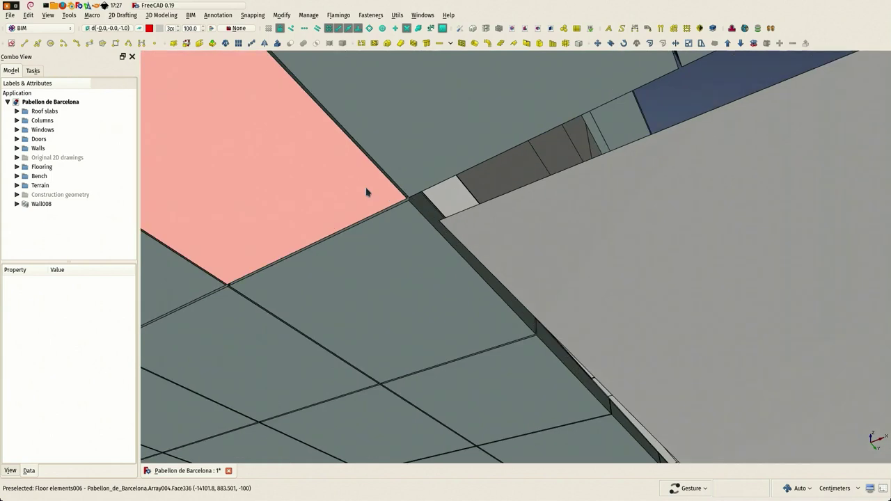
# Step: Start a wire at the inner corner of the flooring's underside and run it 3800 cm along the rear tile edge to the outer corner
pyautogui.click(37, 43)
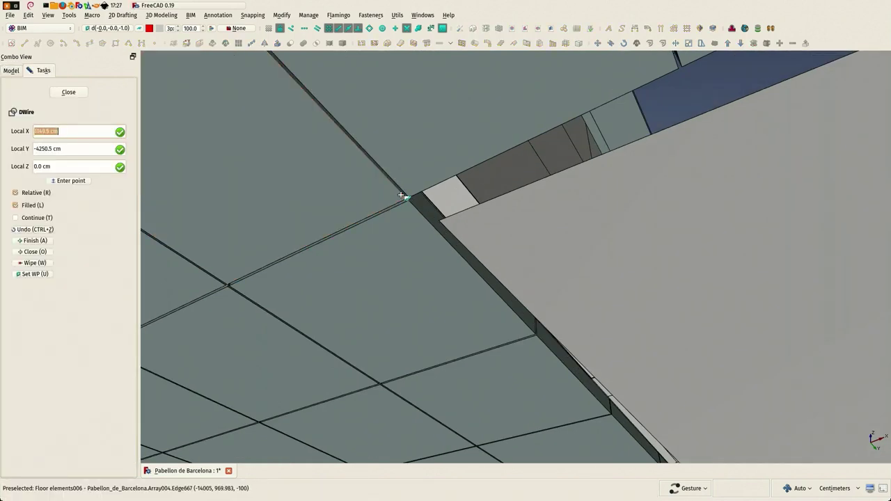
pyautogui.scroll(-5, 364, 201)
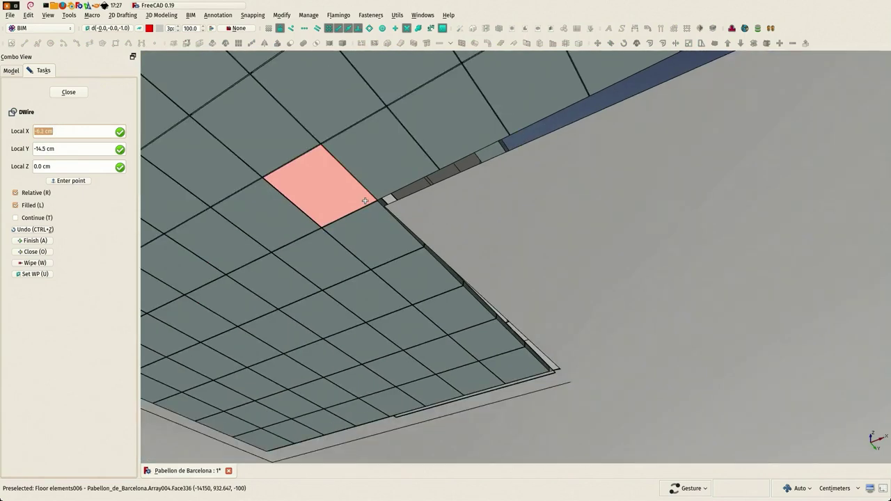
pyautogui.scroll(-2, 497, 135)
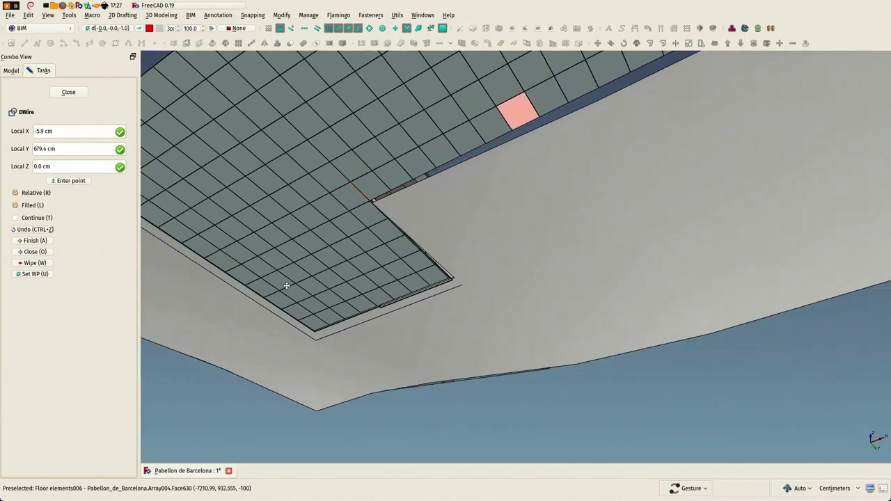
pyautogui.scroll(5, 487, 174)
pyautogui.scroll(5, 480, 199)
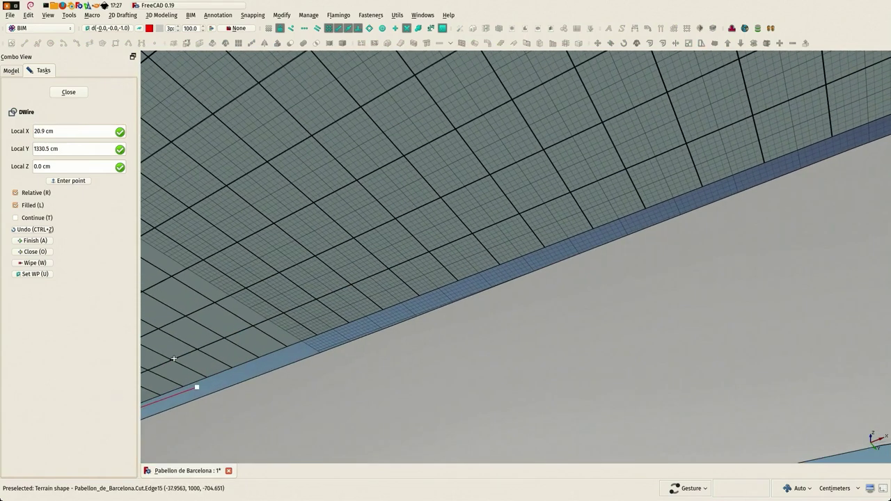
pyautogui.moveTo(663, 203); pyautogui.dragTo(382, 321, button='right')
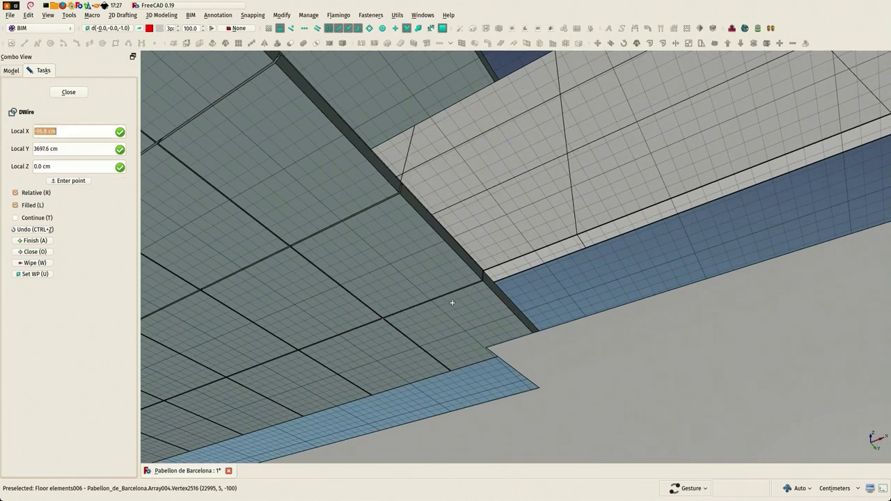
pyautogui.moveTo(478, 299); pyautogui.dragTo(484, 284)
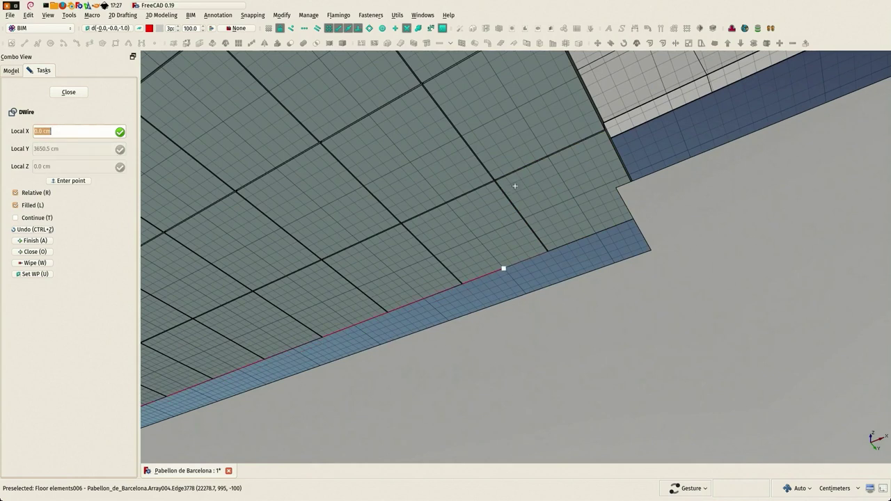
pyautogui.moveTo(523, 183); pyautogui.dragTo(580, 184)
pyautogui.scroll(-5, 582, 184)
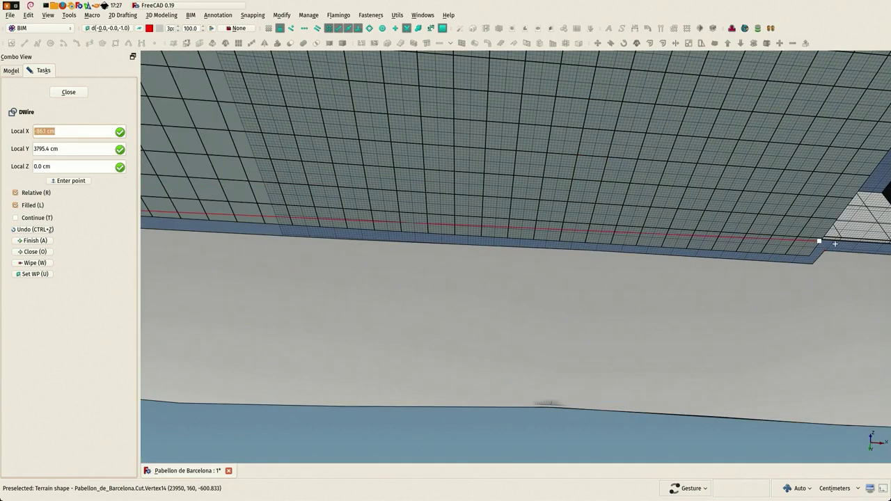
pyautogui.scroll(2, 825, 249)
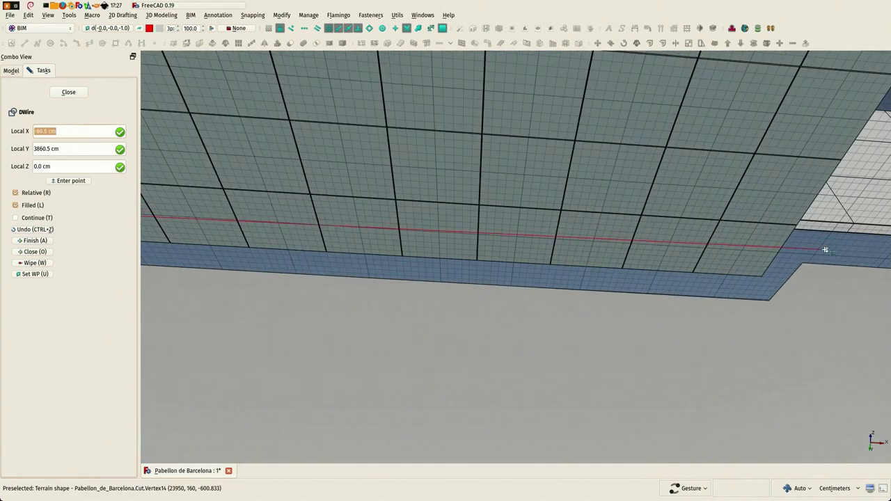
pyautogui.click(763, 277)
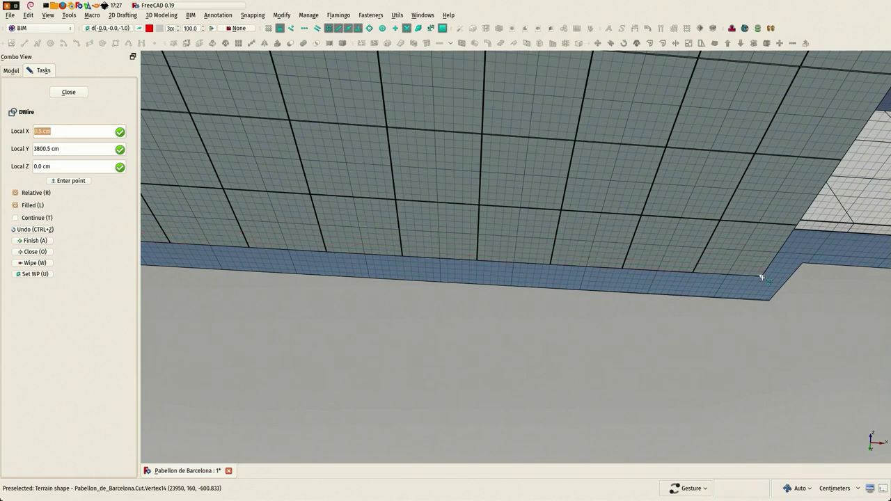
pyautogui.scroll(2, 762, 277)
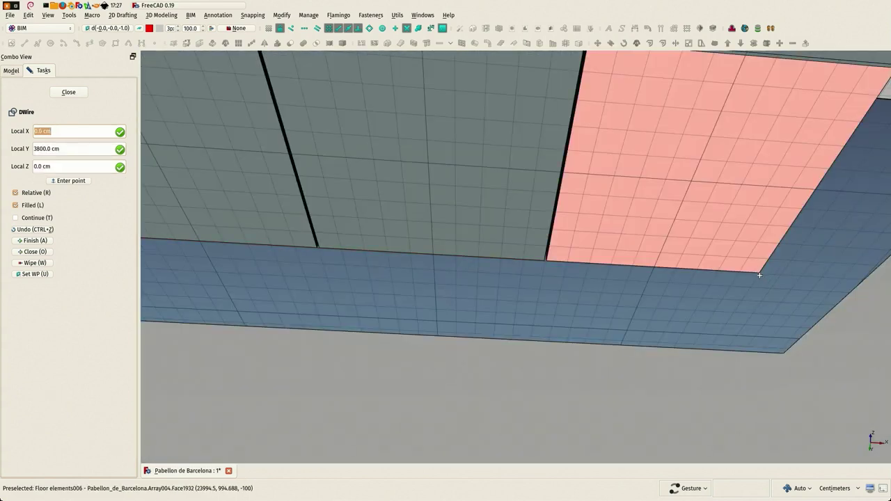
pyautogui.press('shift')
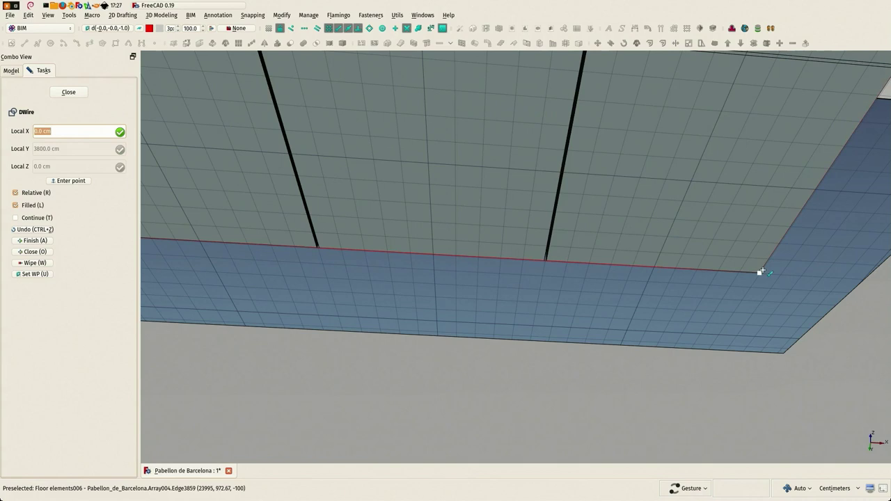
pyautogui.keyDown('shift'); pyautogui.click(762, 271); pyautogui.keyUp('shift')
# Step: Continue the wire 99 cm along the side edge of the corner floor tile and finish it as an open wire
pyautogui.scroll(-8, 718, 287)
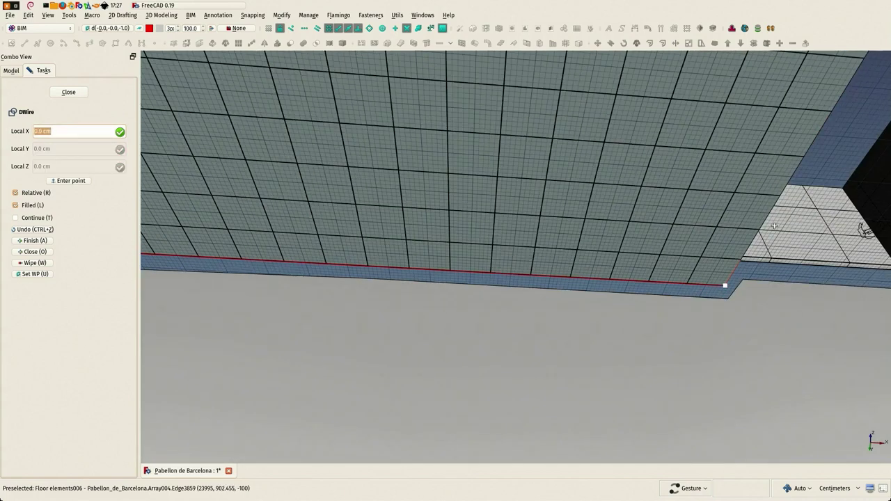
pyautogui.moveTo(773, 225); pyautogui.dragTo(706, 233)
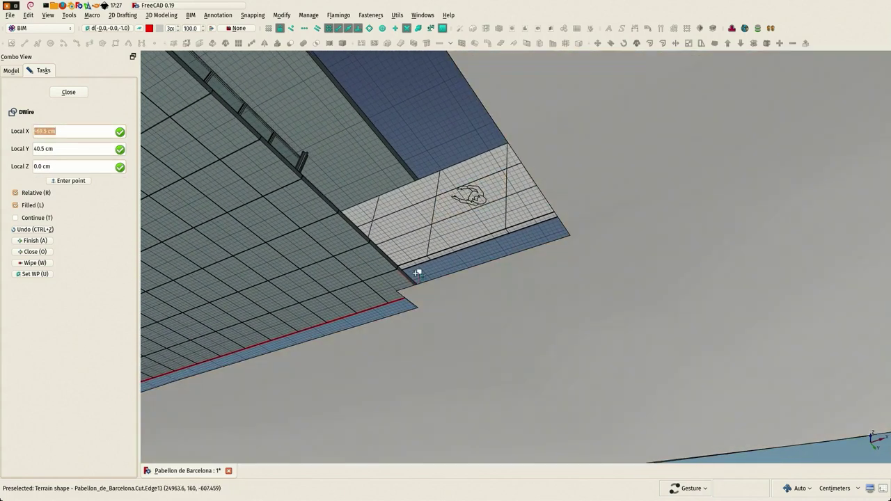
pyautogui.press('y')
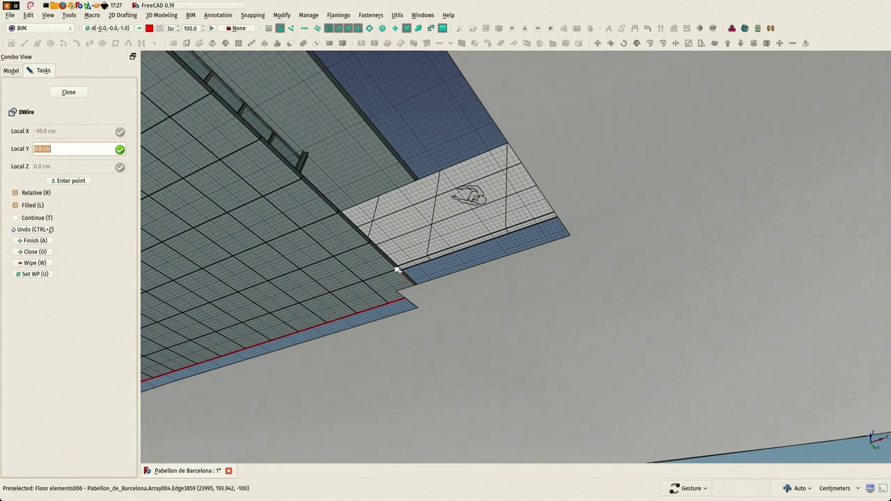
pyautogui.scroll(2, 398, 271)
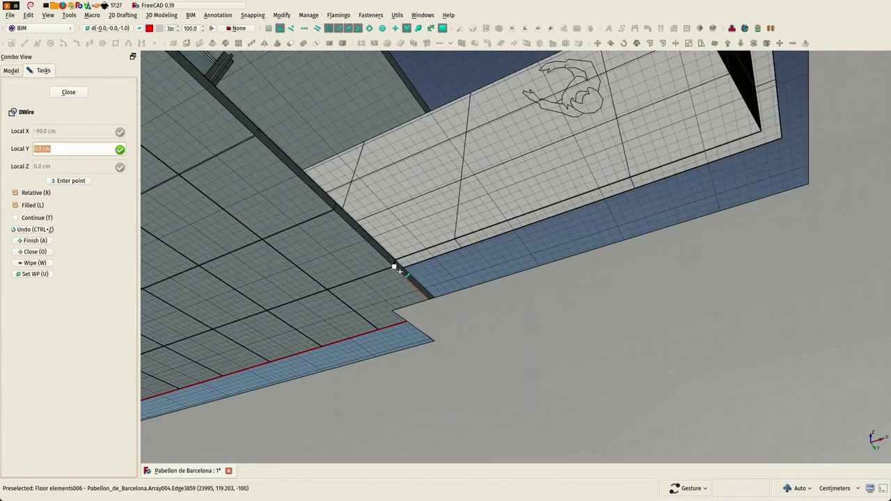
pyautogui.click(399, 271)
pyautogui.click(442, 211)
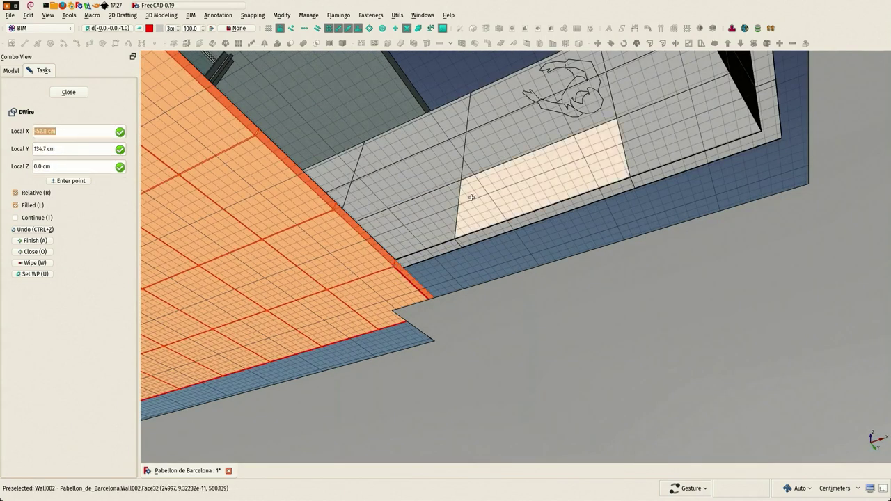
pyautogui.press('a')
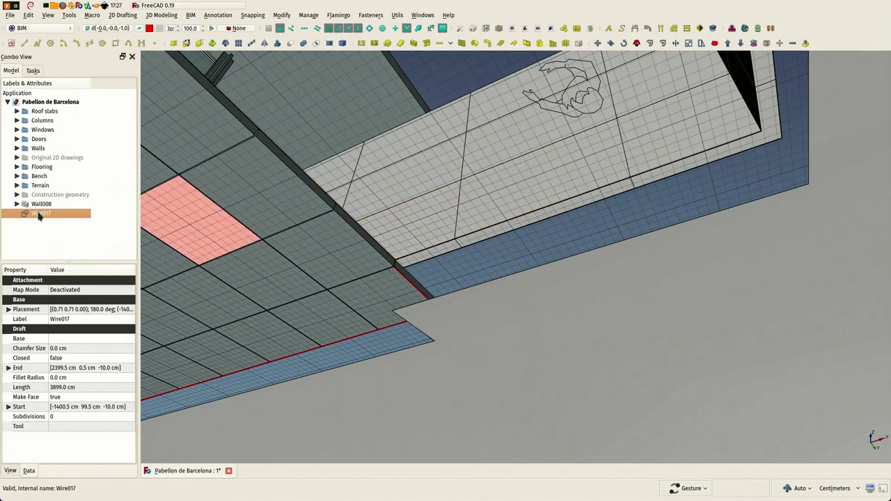
# Step: Create a wall from the traced wire and set its alignment to Left
pyautogui.click(415, 44)
pyautogui.click(429, 282)
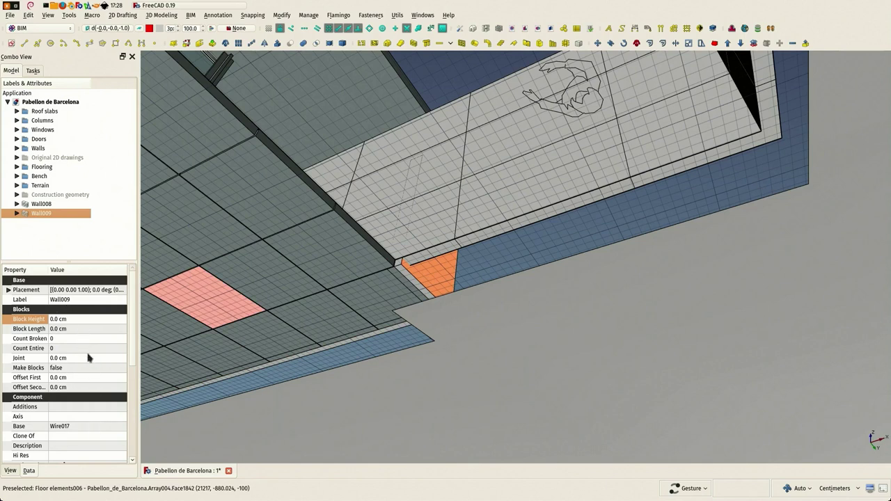
pyautogui.scroll(-5, 101, 369)
pyautogui.click(88, 424)
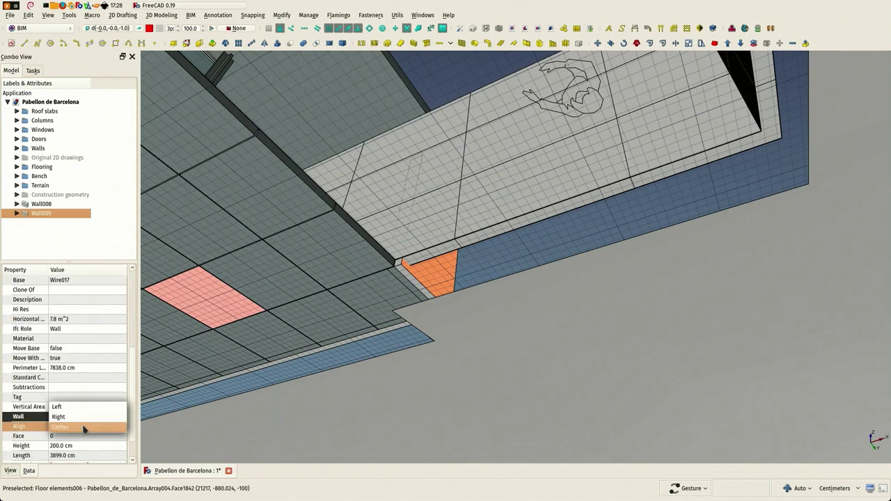
pyautogui.click(81, 405)
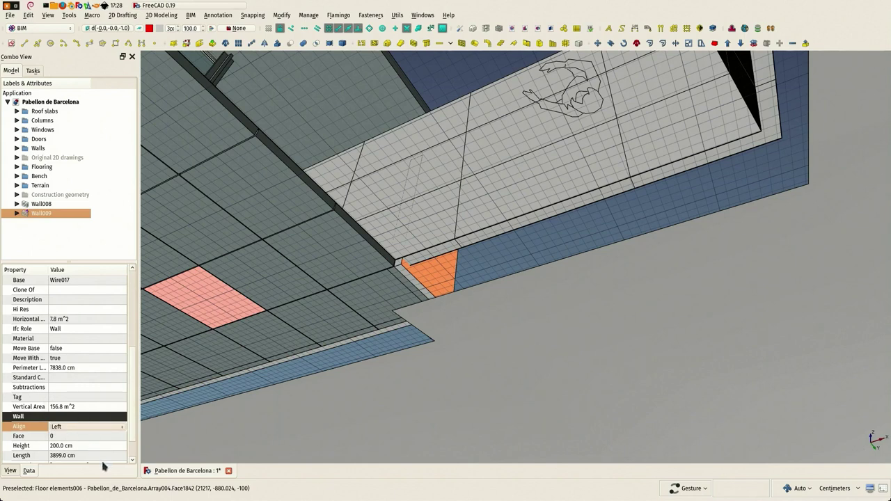
# Step: Set the new wall's normal Z component to -1 so that it extends downwards from the flooring
pyautogui.scroll(-1, 104, 460)
pyautogui.click(9, 437)
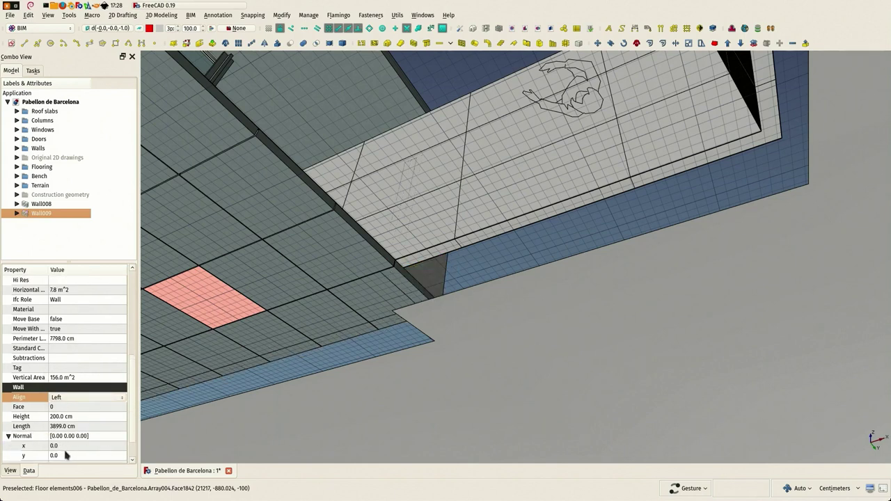
pyautogui.scroll(-1, 74, 448)
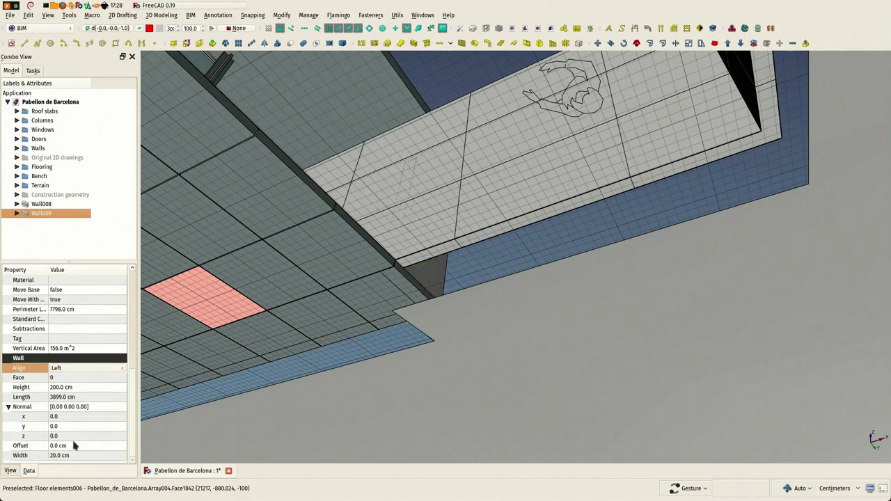
pyautogui.click(73, 437)
pyautogui.write('-1')
pyautogui.press('Return')
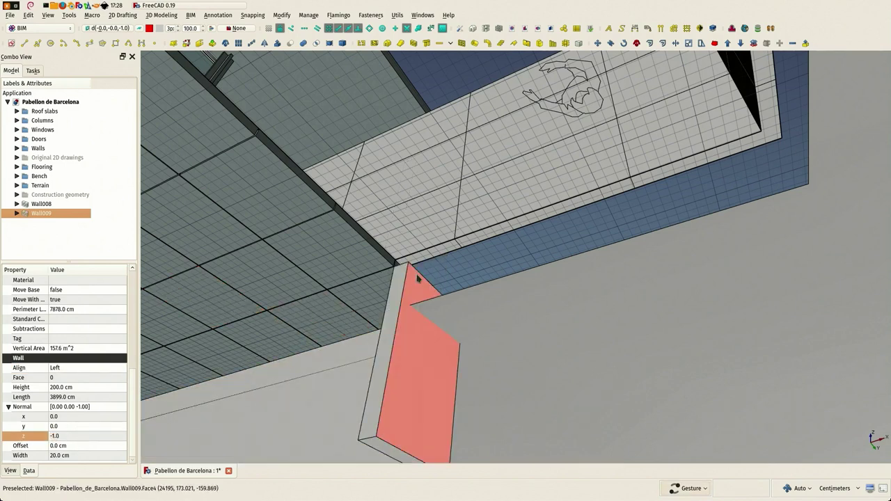
# Step: Change the new base wall's alignment to Right
pyautogui.click(83, 387)
pyautogui.click(83, 387)
pyautogui.click(69, 399)
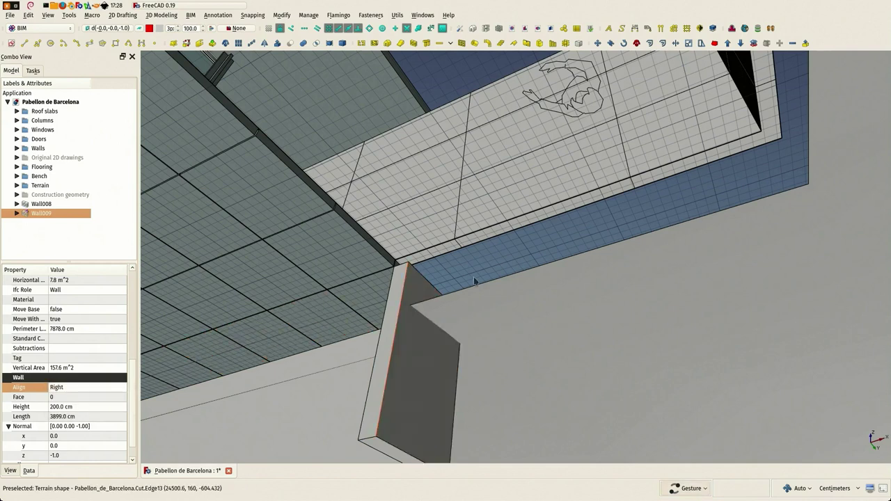
pyautogui.click(386, 359)
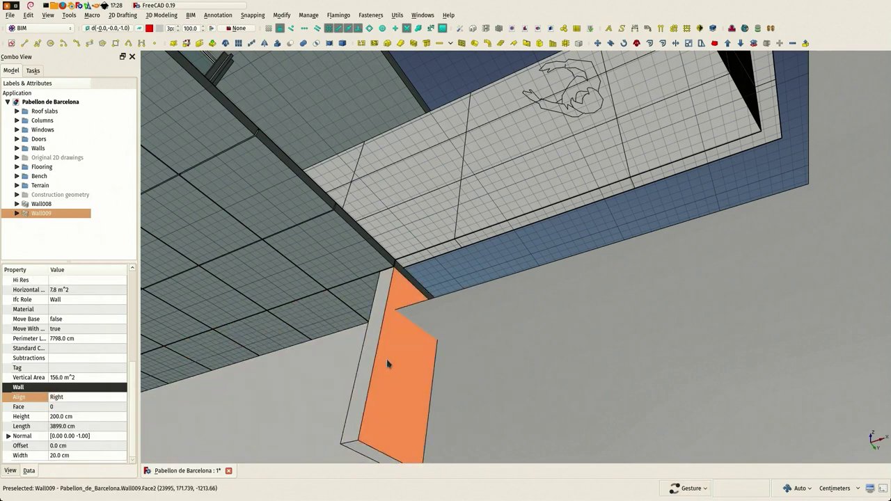
# Step: Give the new base wall the saved custom grey as its shape color
pyautogui.scroll(-5, 386, 358)
pyautogui.moveTo(439, 293); pyautogui.dragTo(341, 422)
pyautogui.scroll(4, 373, 417)
pyautogui.scroll(-3, 357, 314)
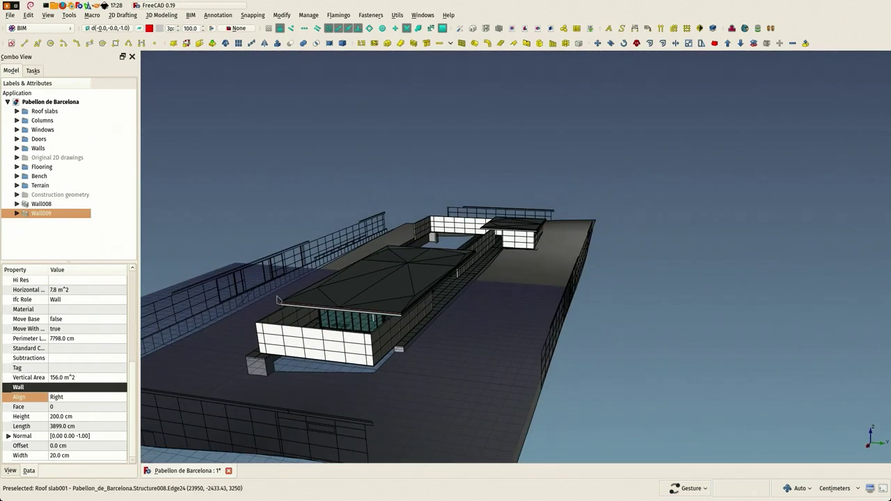
pyautogui.click(10, 471)
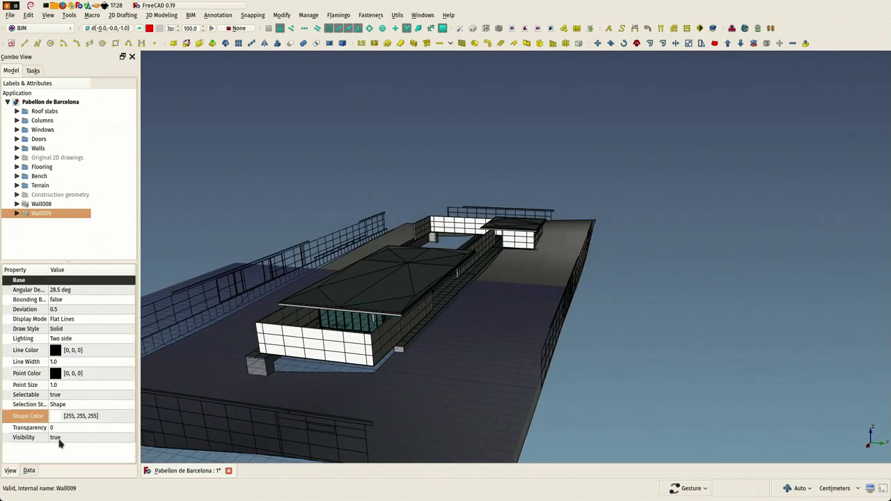
pyautogui.click(85, 418)
pyautogui.click(90, 418)
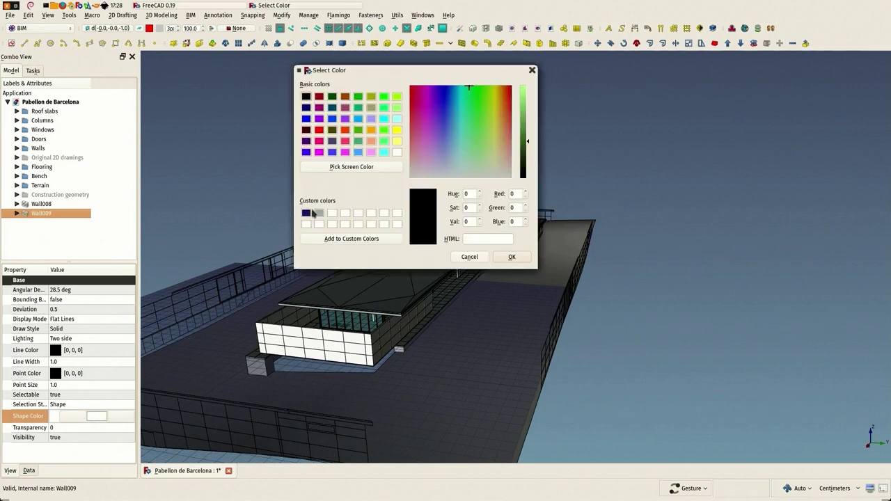
pyautogui.click(318, 213)
pyautogui.click(503, 258)
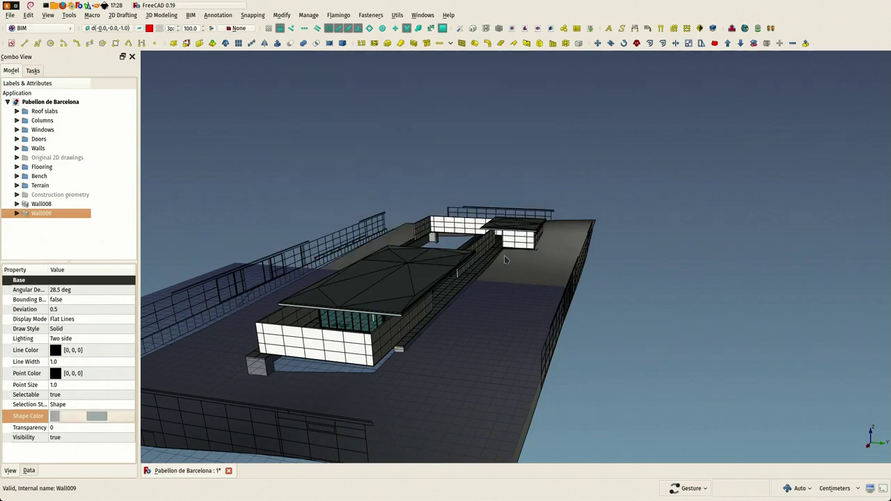
# Step: Examine the new base wall and the pavilion's other outer edges from several sides and from below
pyautogui.click(271, 178)
pyautogui.moveTo(272, 178); pyautogui.dragTo(197, 216)
pyautogui.moveTo(535, 232); pyautogui.dragTo(254, 287)
pyautogui.scroll(-3, 412, 287)
pyautogui.moveTo(412, 287); pyautogui.dragTo(422, 221)
pyautogui.scroll(5, 563, 258)
pyautogui.scroll(-6, 564, 258)
pyautogui.moveTo(632, 265); pyautogui.dragTo(192, 195)
pyautogui.scroll(5, 290, 324)
pyautogui.scroll(-5, 291, 324)
# Step: Align the working plane to the narrow underside face of the end wall beside the pool
pyautogui.moveTo(333, 133); pyautogui.dragTo(282, 204)
pyautogui.scroll(5, 283, 206)
pyautogui.scroll(2, 293, 196)
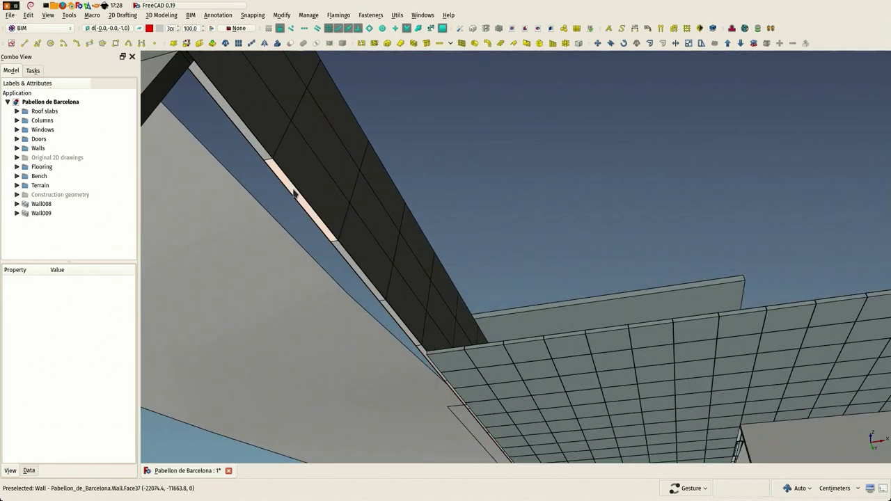
pyautogui.click(294, 196)
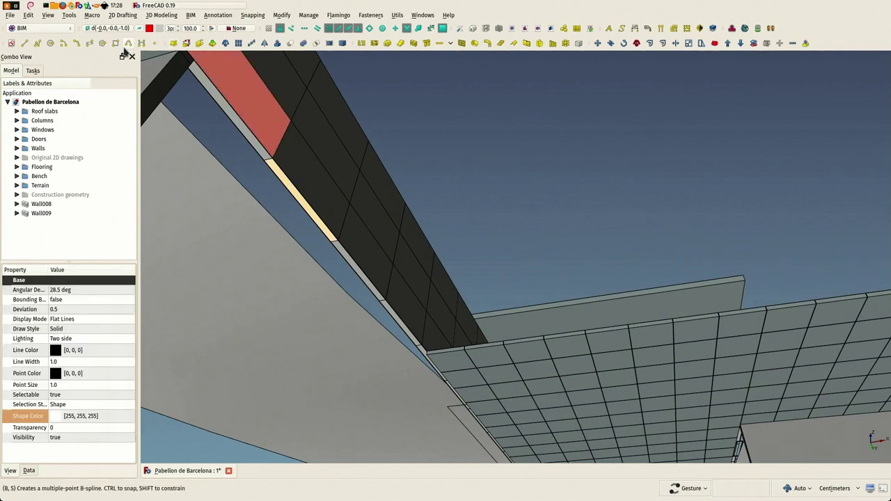
pyautogui.click(105, 28)
# Step: Examine from below the outer edge between the first base wall's end and the far flooring corner
pyautogui.moveTo(392, 135); pyautogui.dragTo(439, 270)
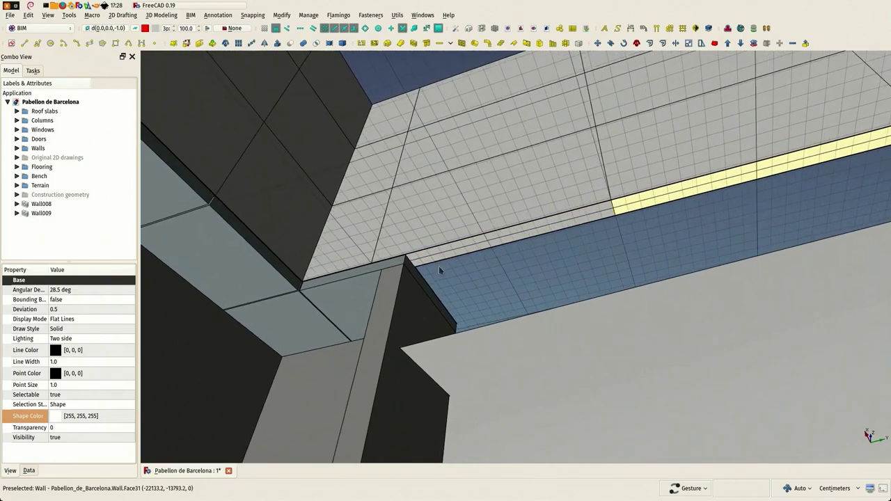
pyautogui.scroll(-6, 440, 270)
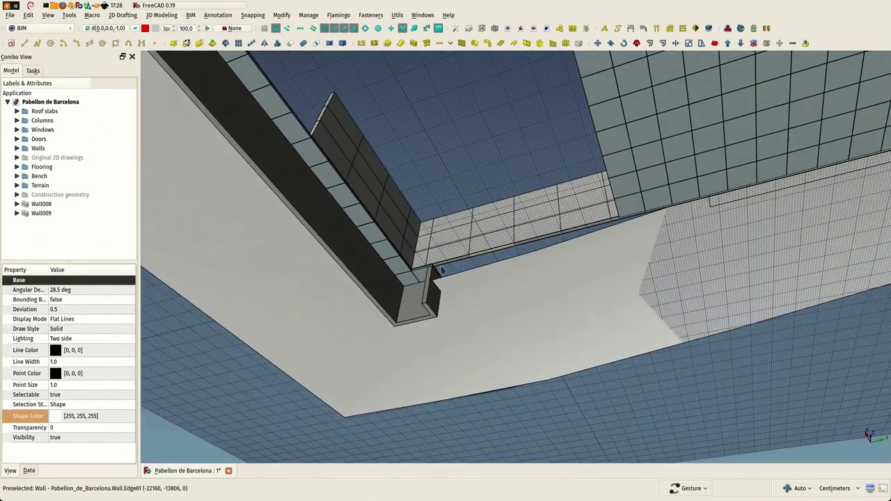
pyautogui.moveTo(523, 230); pyautogui.dragTo(408, 167, button='right')
pyautogui.scroll(-5, 313, 244)
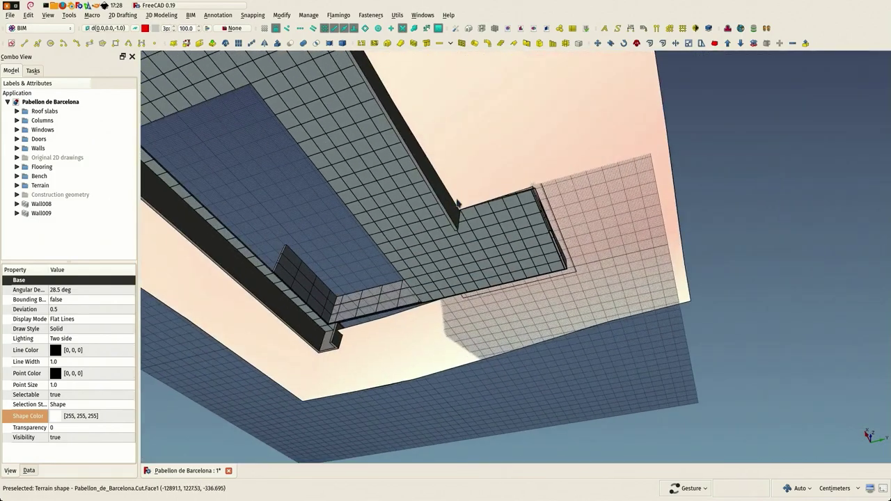
pyautogui.scroll(5, 462, 210)
pyautogui.scroll(-5, 464, 213)
pyautogui.moveTo(316, 365); pyautogui.dragTo(432, 216, button='right')
pyautogui.scroll(2, 395, 271)
pyautogui.scroll(5, 394, 271)
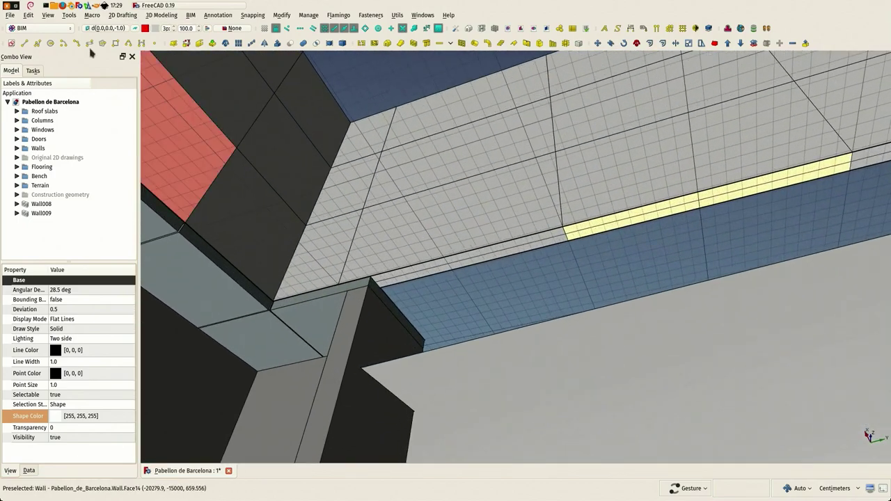
# Step: Save the document and start a wire at the outer edge corner beside the first base wall's end
pyautogui.click(10, 16)
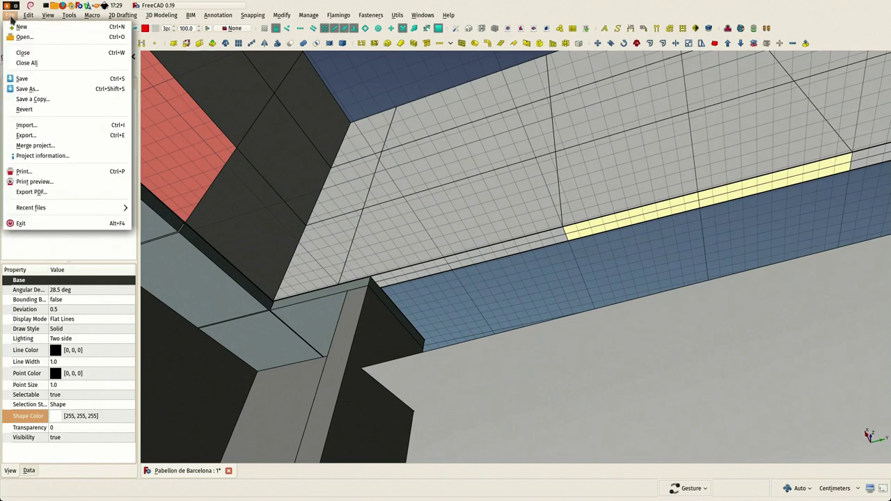
pyautogui.click(23, 78)
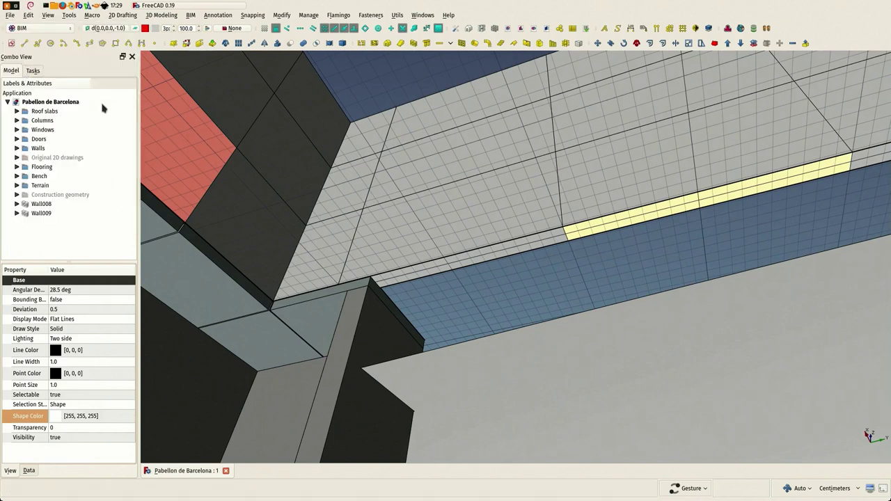
pyautogui.click(38, 43)
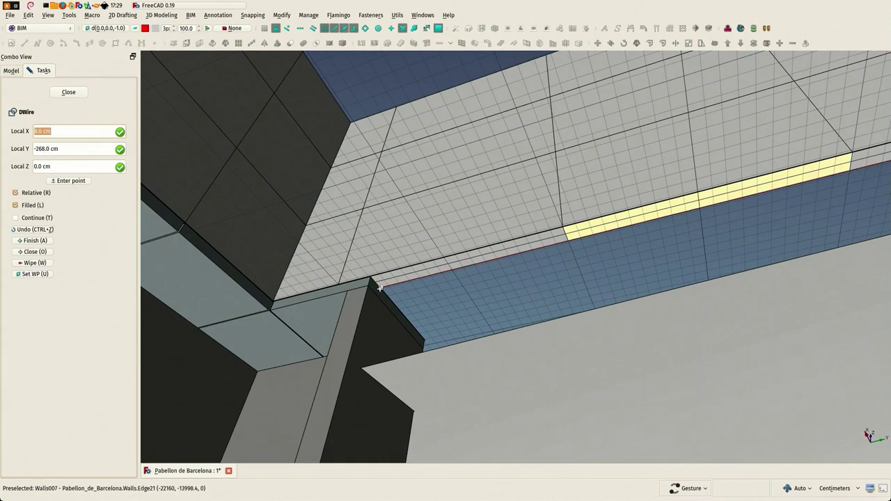
pyautogui.click(284, 311)
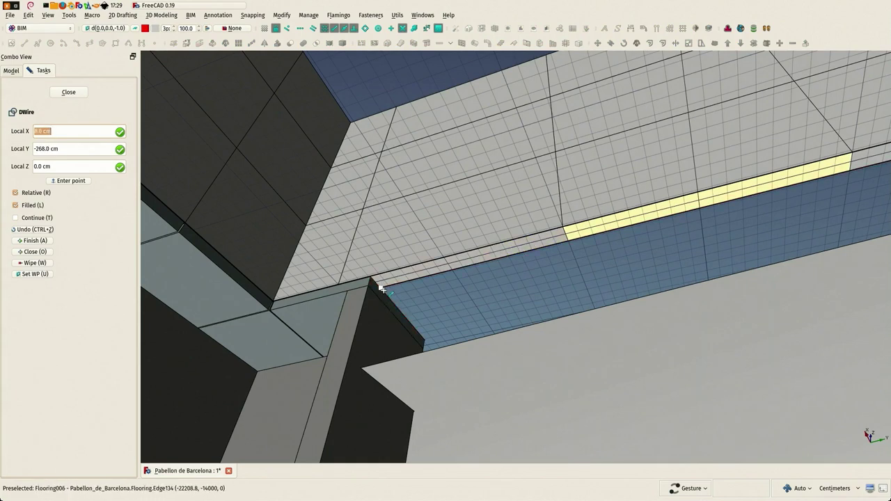
pyautogui.click(381, 288)
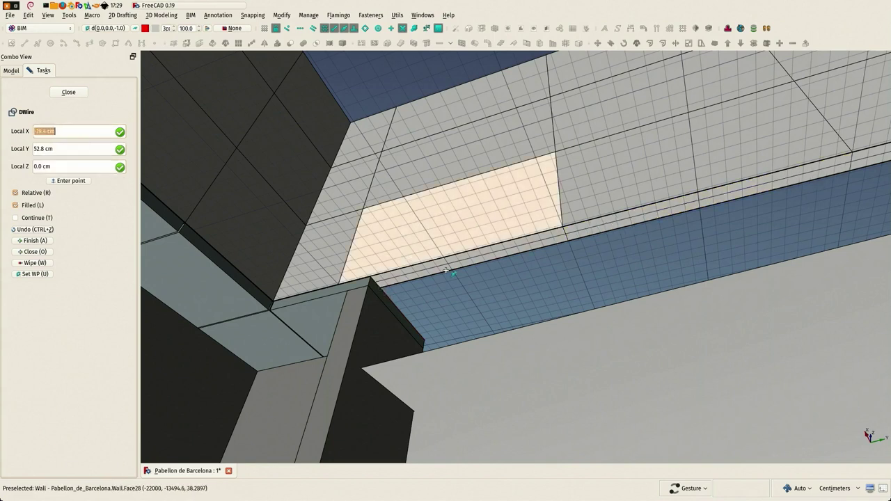
# Step: Extend the wire 2016 cm along Y to the flooring's far outer corner
pyautogui.scroll(-1, 439, 296)
pyautogui.scroll(-4, 439, 296)
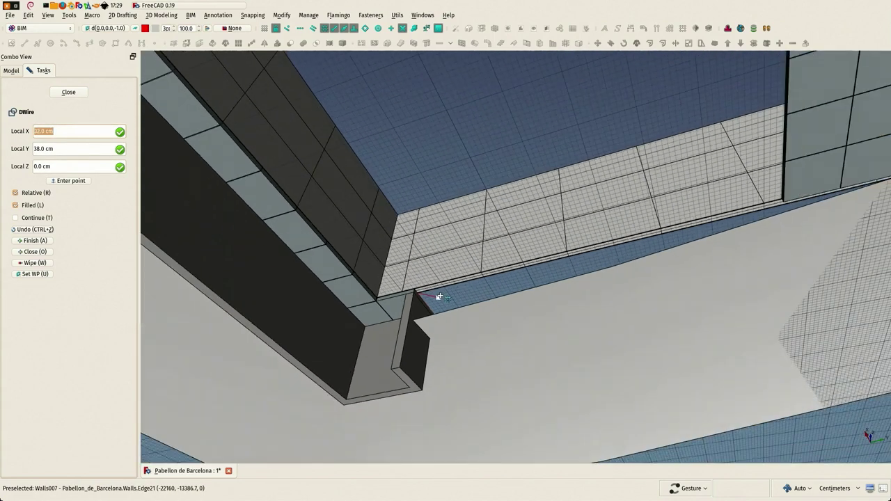
pyautogui.moveTo(601, 261); pyautogui.dragTo(28, 376, button='right')
pyautogui.moveTo(598, 188); pyautogui.dragTo(3, 291, button='right')
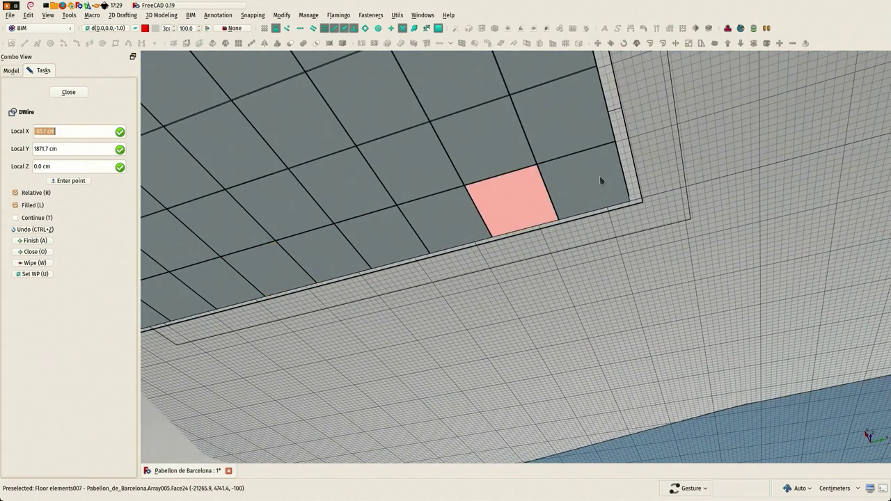
pyautogui.scroll(6, 618, 188)
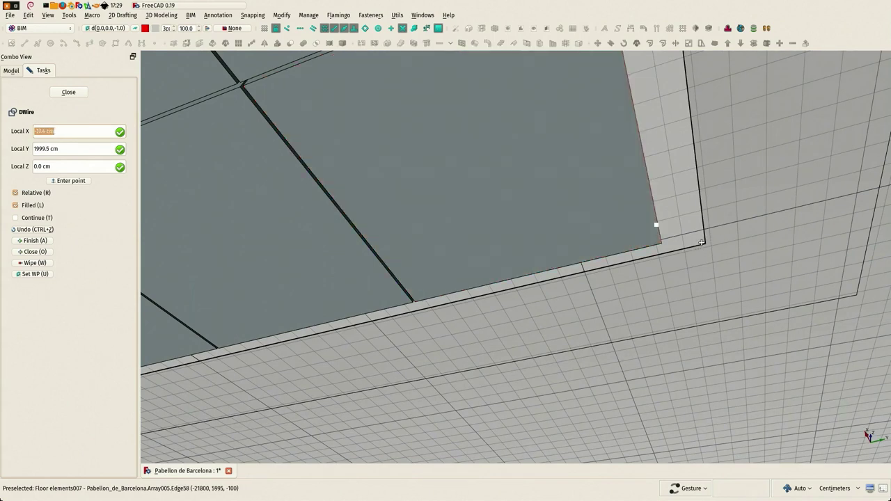
pyautogui.press('y')
pyautogui.scroll(-3, 699, 245)
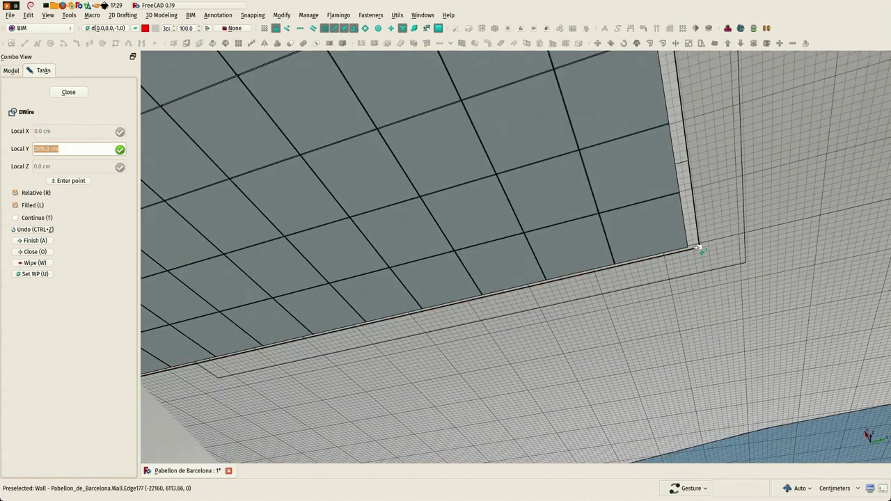
pyautogui.click(698, 248)
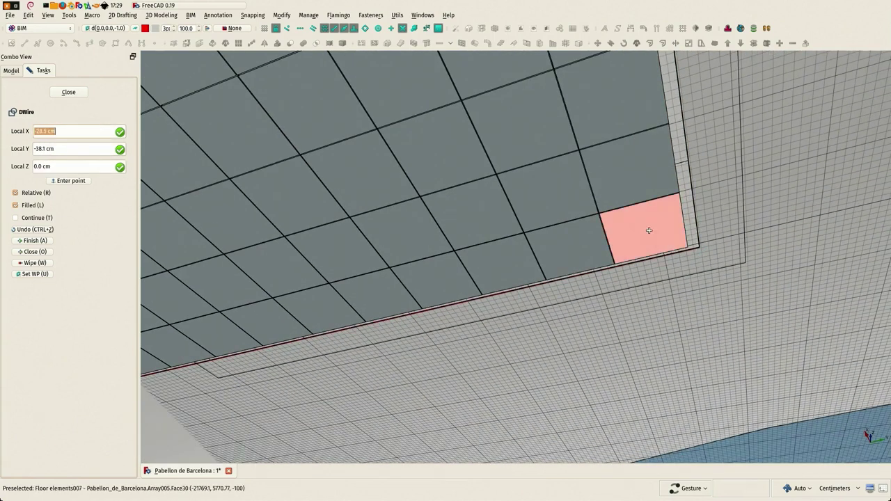
# Step: Extend the wire 832 cm along X to the next outer corner of the flooring
pyautogui.scroll(-7, 664, 291)
pyautogui.scroll(1, 653, 184)
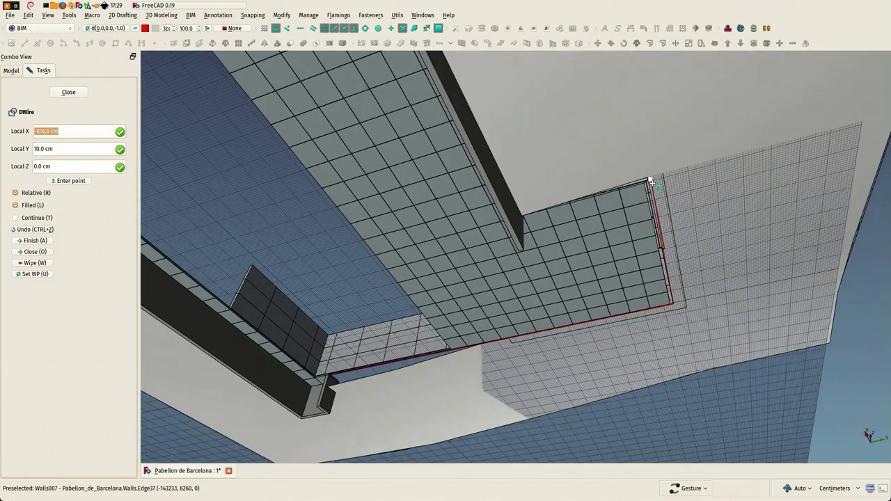
pyautogui.scroll(5, 651, 182)
pyautogui.scroll(-2, 649, 180)
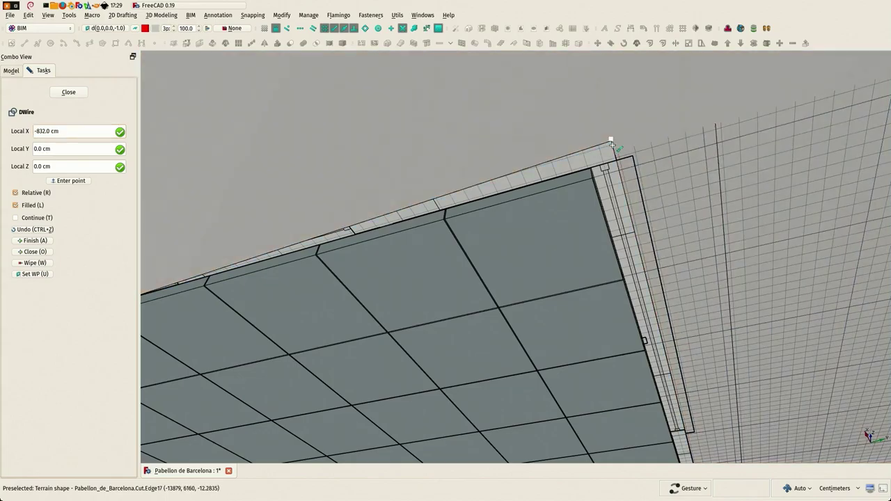
pyautogui.click(612, 144)
pyautogui.scroll(-5, 591, 157)
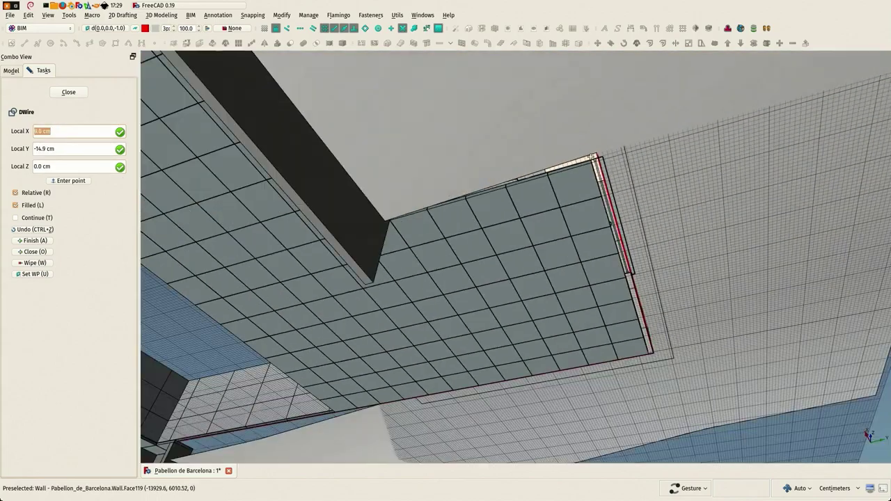
# Step: Extend the wire back along Y in line with the second base wall's outer edge and finish it
pyautogui.moveTo(557, 166); pyautogui.dragTo(233, 134)
pyautogui.scroll(3, 386, 137)
pyautogui.scroll(-1, 383, 138)
pyautogui.scroll(4, 321, 312)
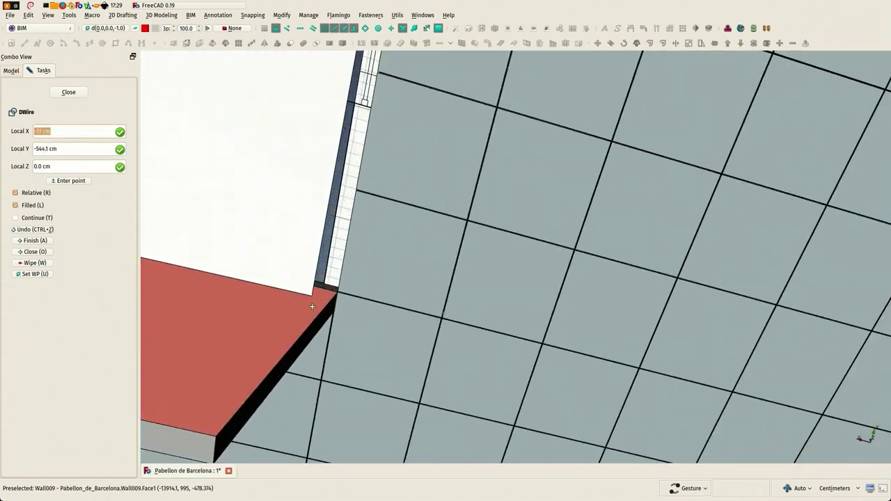
pyautogui.scroll(-4, 313, 307)
pyautogui.press('shift')
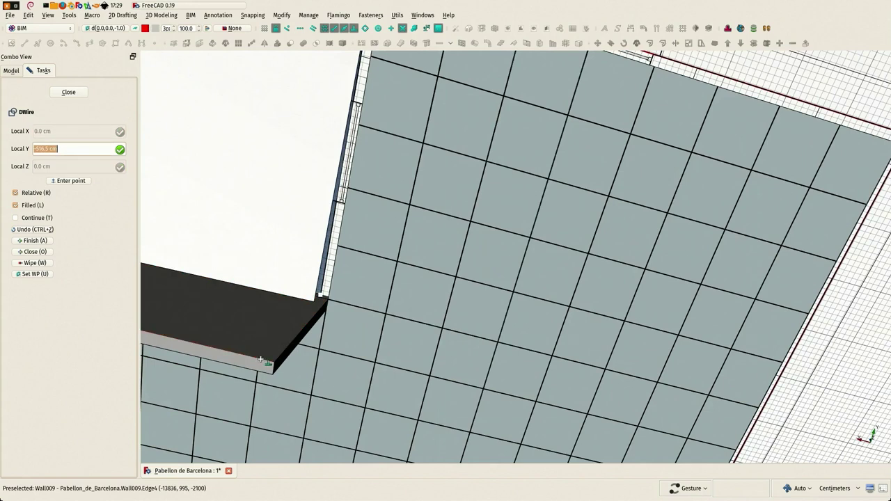
pyautogui.keyDown('shift'); pyautogui.click(260, 359); pyautogui.keyUp('shift')
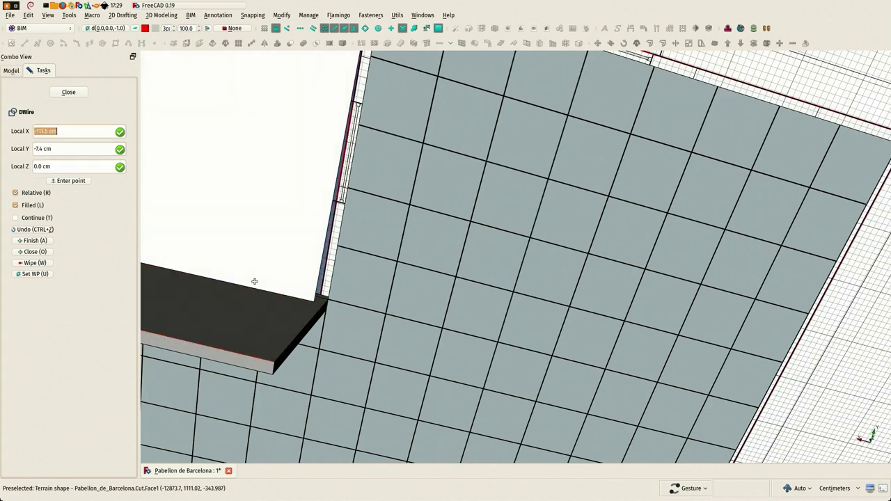
pyautogui.press('a')
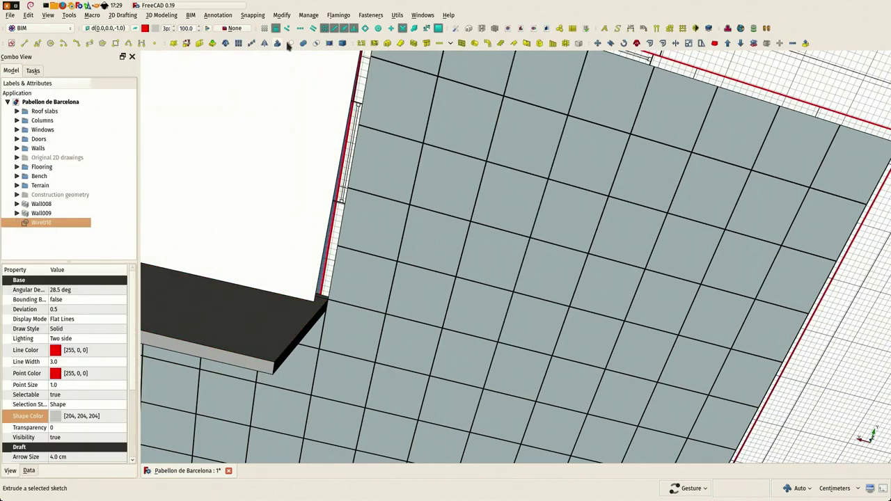
pyautogui.click(429, 43)
pyautogui.click(42, 225)
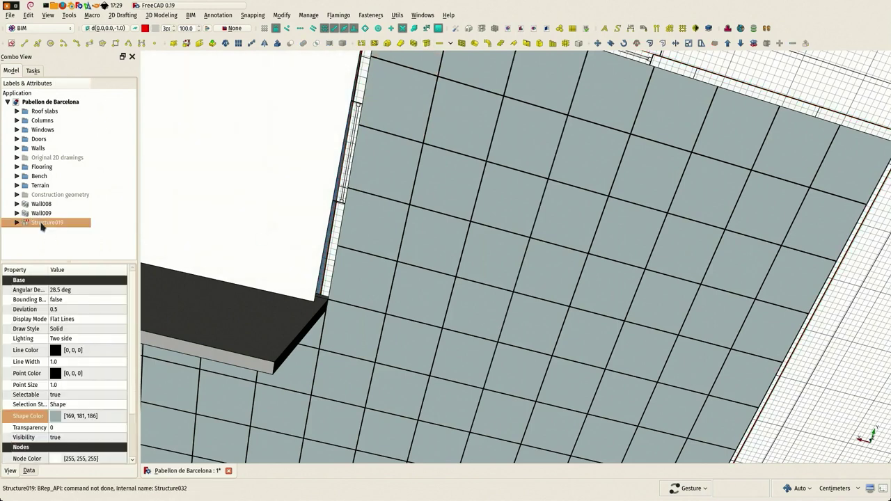
pyautogui.press('Delete')
# Step: Create a wall from the new wire and give it the saved custom grey (#a9b5ba) as its shape color
pyautogui.click(39, 224)
pyautogui.click(416, 45)
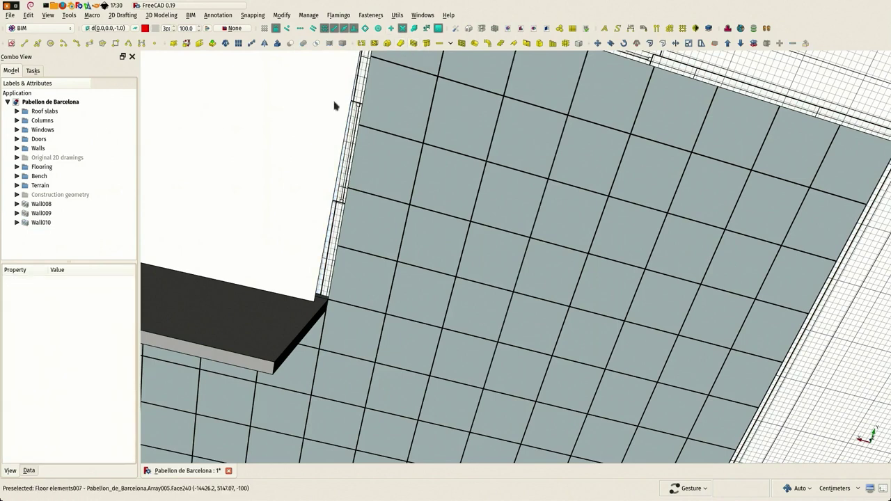
pyautogui.click(40, 223)
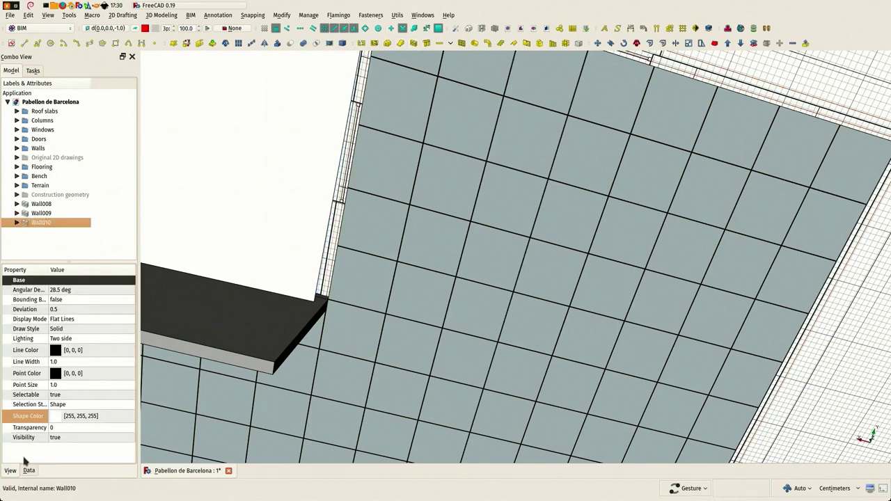
pyautogui.click(84, 416)
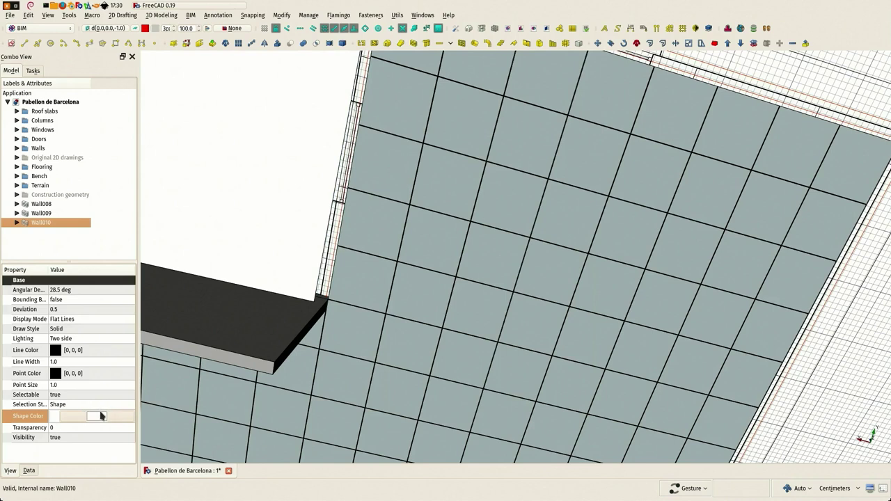
pyautogui.click(96, 417)
pyautogui.click(320, 214)
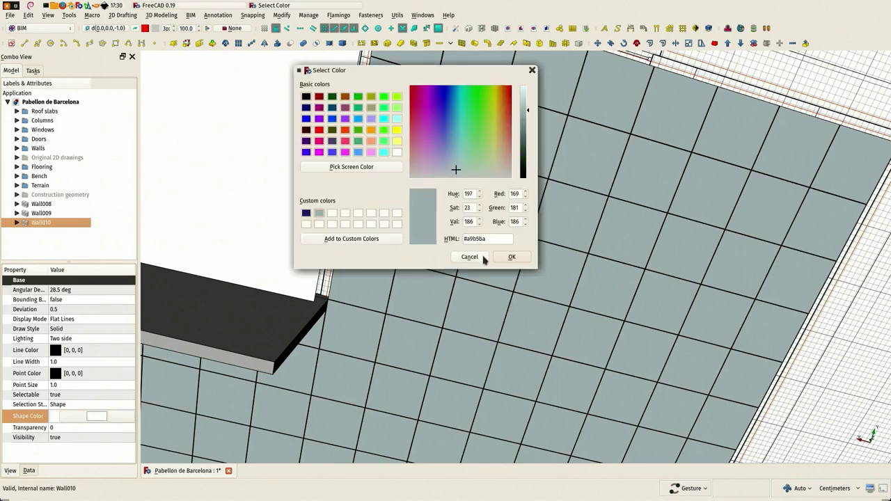
pyautogui.click(509, 258)
# Step: Set the new wall's normal Z to -1 and its height to 210 cm
pyautogui.click(29, 471)
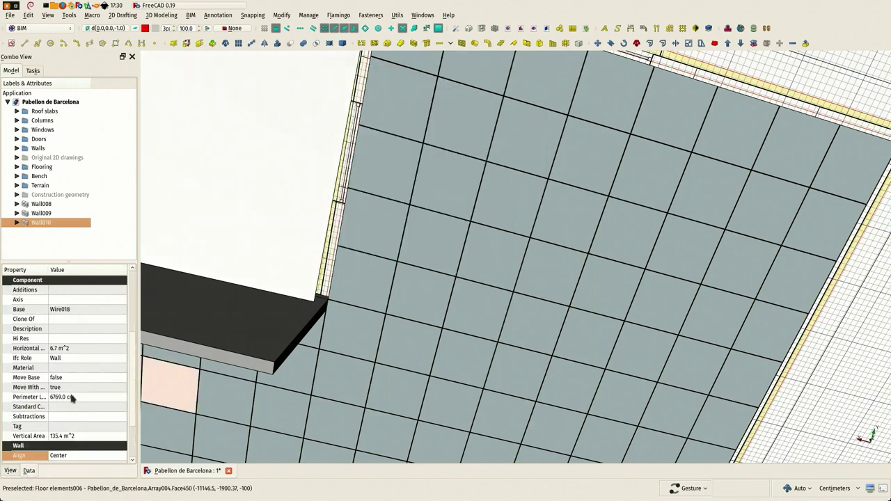
pyautogui.scroll(-3, 24, 458)
pyautogui.click(8, 437)
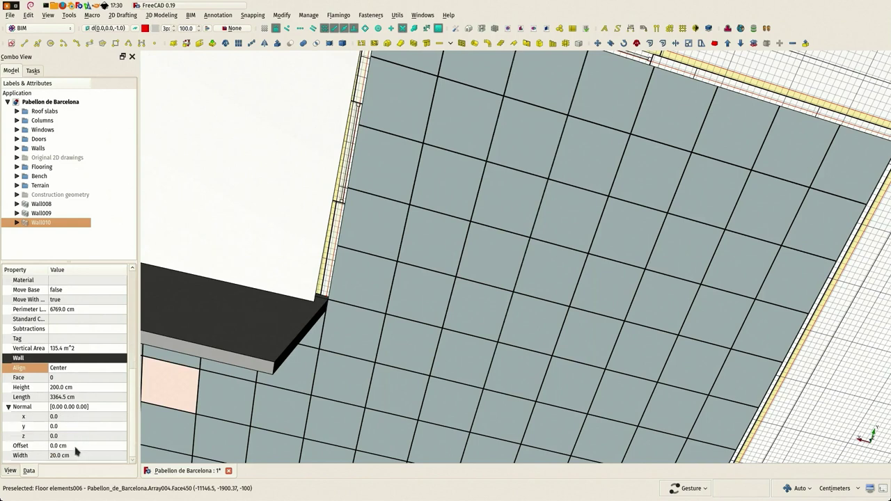
pyautogui.click(73, 436)
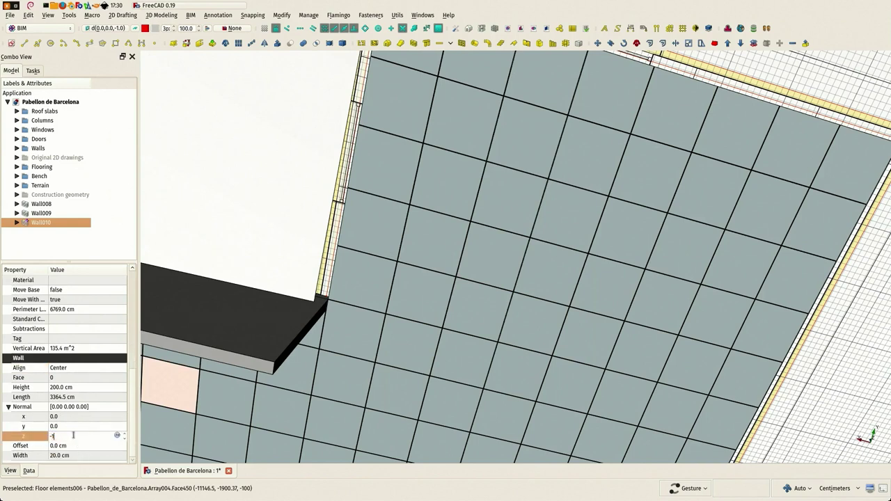
pyautogui.write('-1')
pyautogui.press('Return')
pyautogui.click(67, 388)
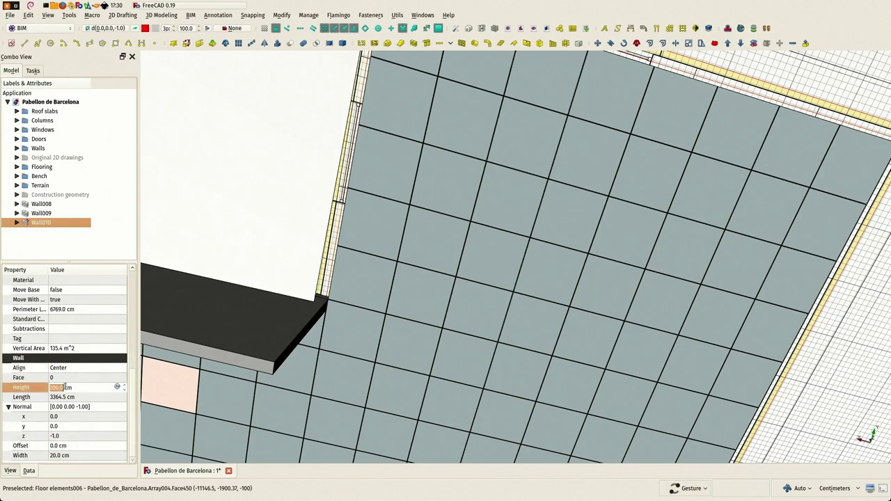
pyautogui.write('210')
pyautogui.press('Return')
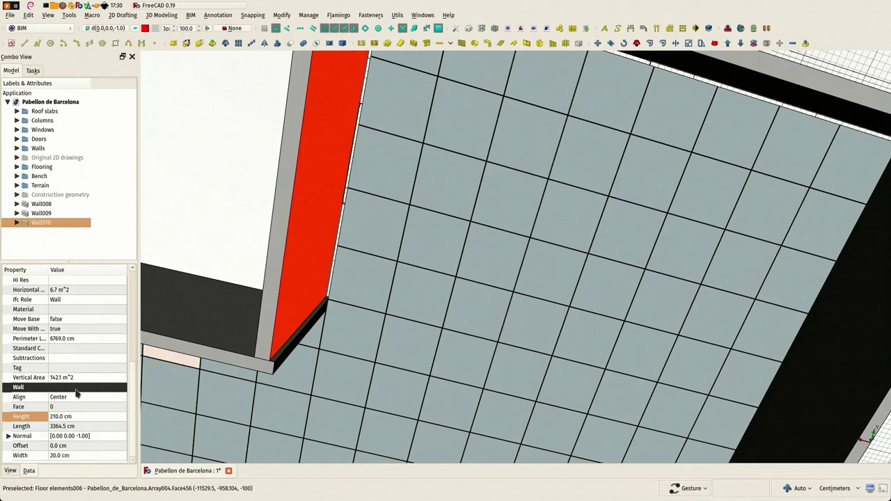
# Step: Set the new base wall's alignment to Right
pyautogui.click(70, 397)
pyautogui.click(63, 375)
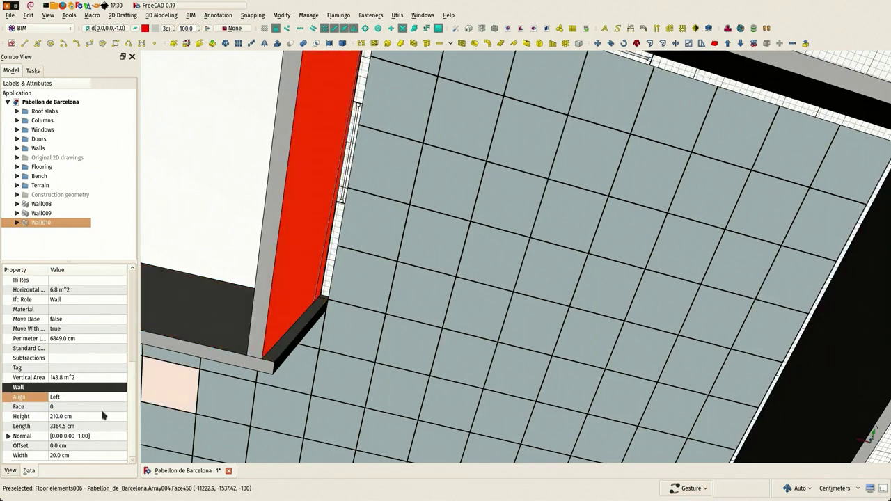
pyautogui.click(84, 402)
pyautogui.click(85, 420)
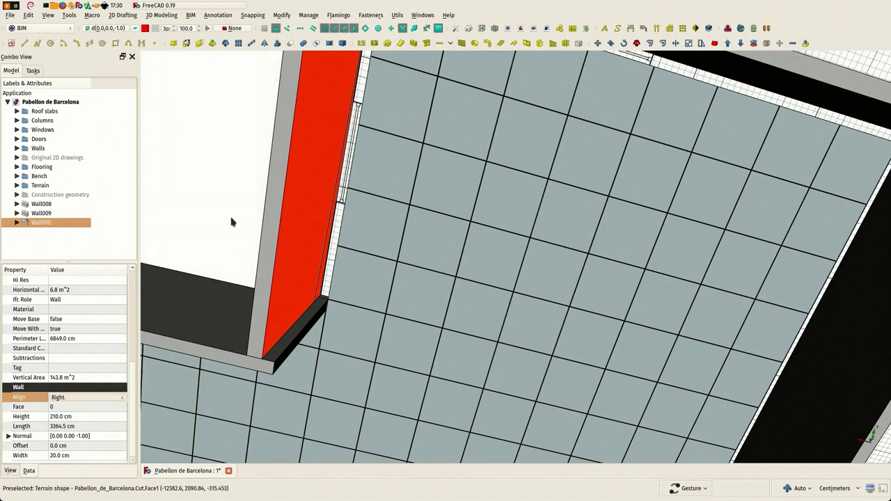
# Step: Examine the new base wall's junctions with the other base walls and the pavilion's opposite end from below
pyautogui.scroll(-5, 233, 229)
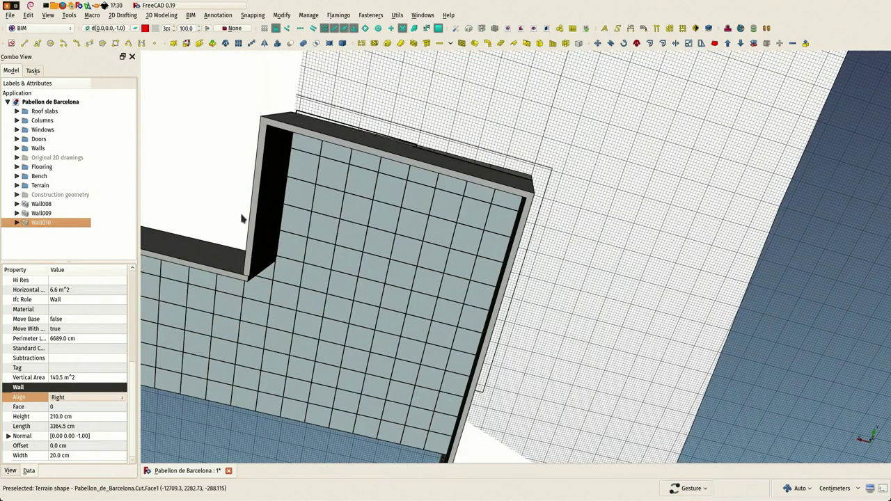
pyautogui.scroll(5, 237, 282)
pyautogui.scroll(4, 278, 296)
pyautogui.scroll(-5, 300, 294)
pyautogui.moveTo(298, 288); pyautogui.dragTo(284, 230)
pyautogui.scroll(-3, 341, 352)
pyautogui.scroll(2, 457, 264)
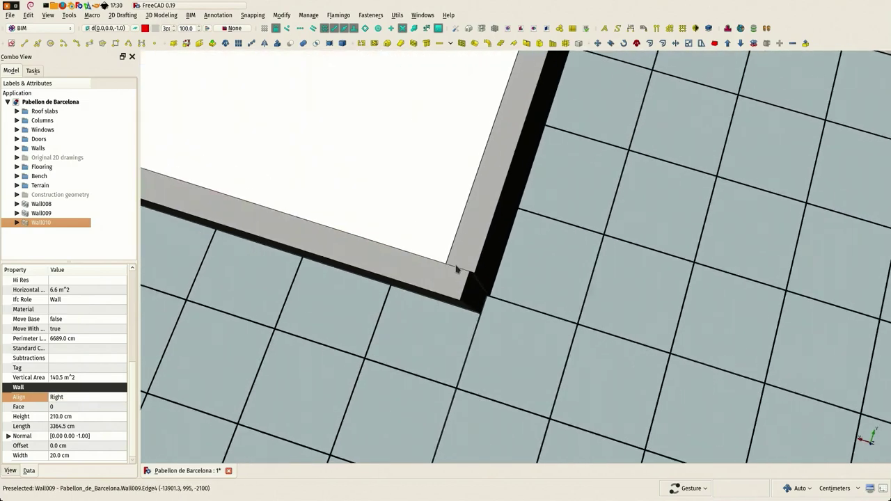
pyautogui.scroll(-5, 421, 275)
pyautogui.moveTo(421, 275); pyautogui.dragTo(416, 239)
pyautogui.moveTo(415, 239); pyautogui.dragTo(473, 359, button='right')
pyautogui.scroll(-2, 473, 348)
pyautogui.moveTo(469, 196); pyautogui.dragTo(365, 144)
pyautogui.scroll(8, 268, 209)
pyautogui.moveTo(353, 219); pyautogui.dragTo(560, 286)
pyautogui.scroll(7, 583, 297)
pyautogui.scroll(-5, 559, 286)
pyautogui.moveTo(505, 298); pyautogui.dragTo(513, 282)
pyautogui.moveTo(512, 282); pyautogui.dragTo(520, 270, button='right')
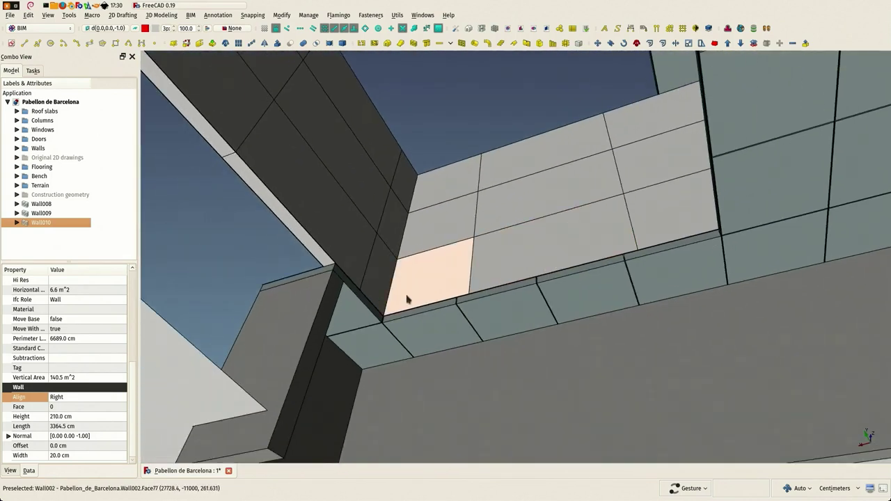
# Step: Start a wire at the enclosing wall's outer underside corner by the base wall and trace its long outer edge to the far corner
pyautogui.scroll(-4, 407, 300)
pyautogui.scroll(4, 341, 279)
pyautogui.moveTo(341, 280); pyautogui.dragTo(342, 286)
pyautogui.scroll(3, 361, 294)
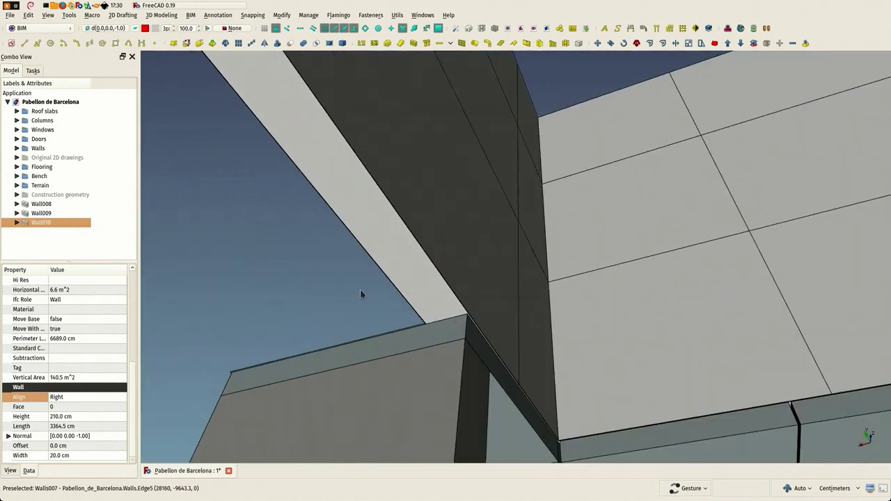
pyautogui.click(38, 43)
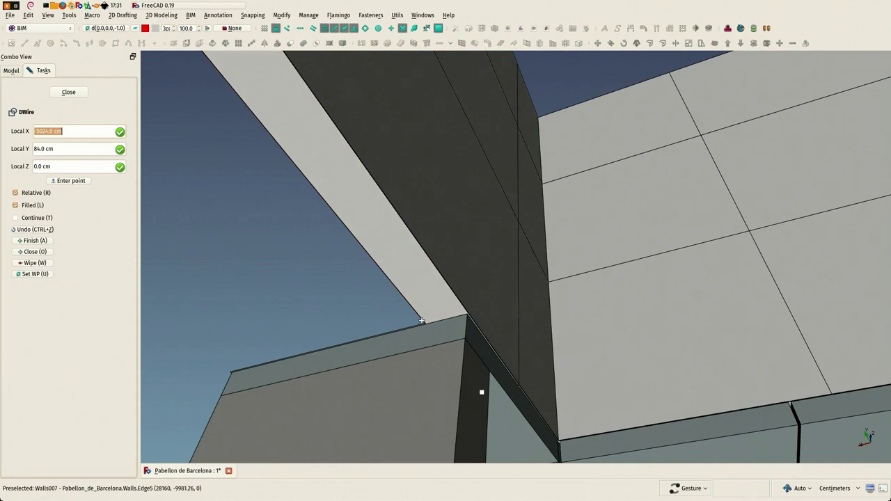
pyautogui.click(422, 321)
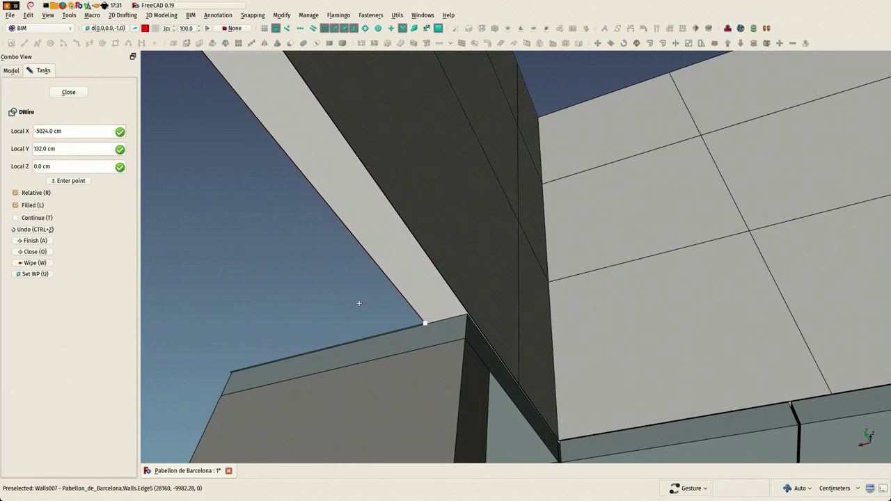
pyautogui.scroll(-5, 349, 299)
pyautogui.scroll(-2, 349, 298)
pyautogui.moveTo(305, 202); pyautogui.dragTo(115, 149)
pyautogui.moveTo(291, 277); pyautogui.dragTo(566, 147, button='right')
pyautogui.scroll(5, 466, 269)
pyautogui.scroll(5, 430, 265)
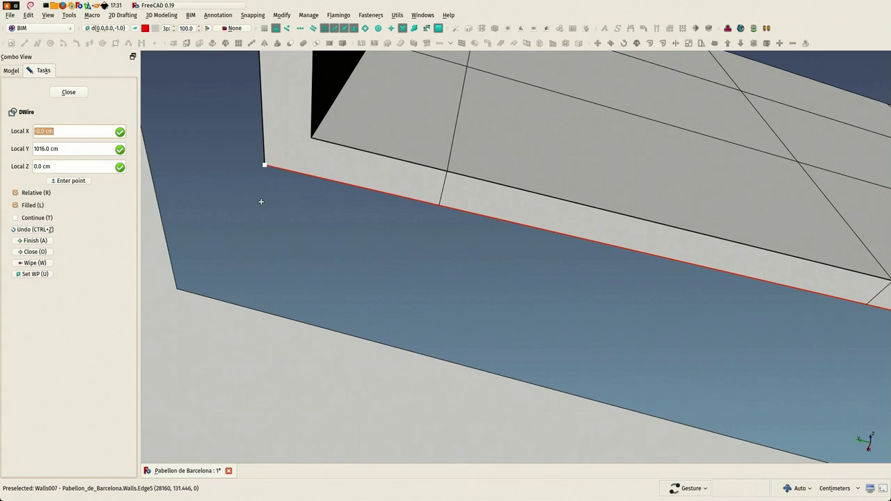
# Step: Extend the wire 416.5 cm along the end wall's outer underside edge to the flooring and finish it as an open wire
pyautogui.scroll(-5, 261, 202)
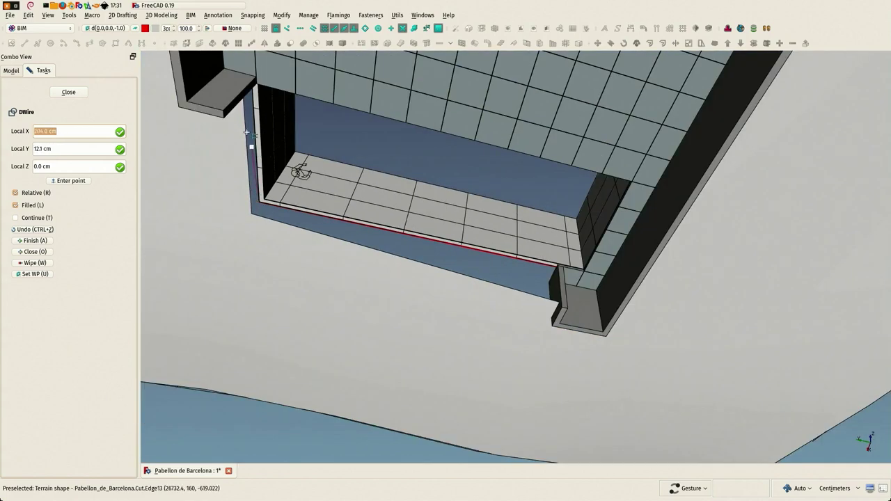
pyautogui.moveTo(362, 132); pyautogui.dragTo(119, 110)
pyautogui.moveTo(236, 304); pyautogui.dragTo(10, 80)
pyautogui.moveTo(305, 294); pyautogui.dragTo(495, 220)
pyautogui.moveTo(372, 208); pyautogui.dragTo(498, 350)
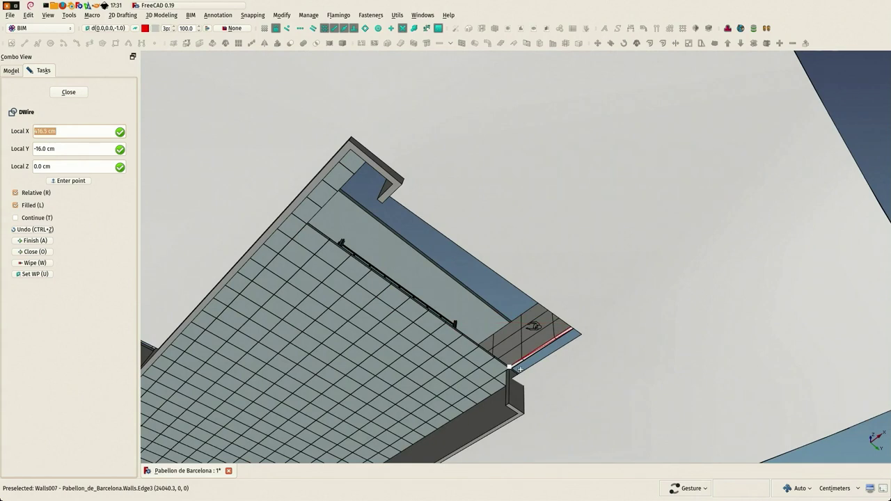
pyautogui.scroll(2, 520, 369)
pyautogui.press('shift')
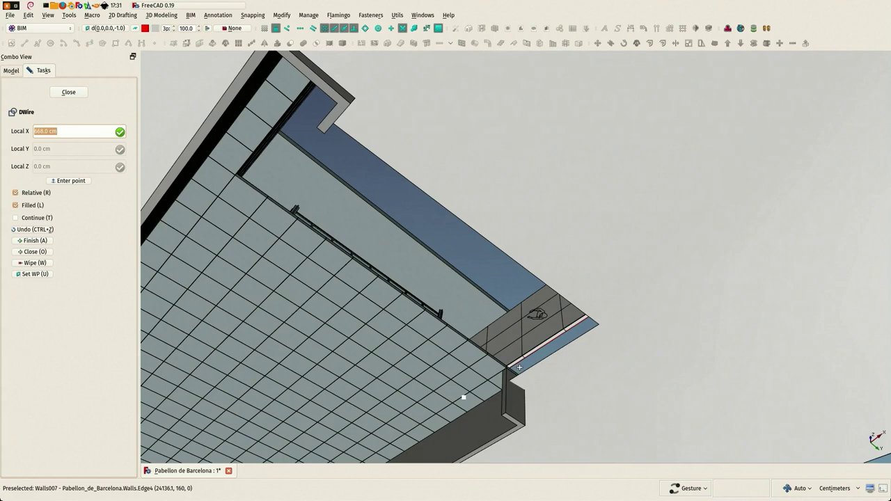
pyautogui.scroll(3, 519, 367)
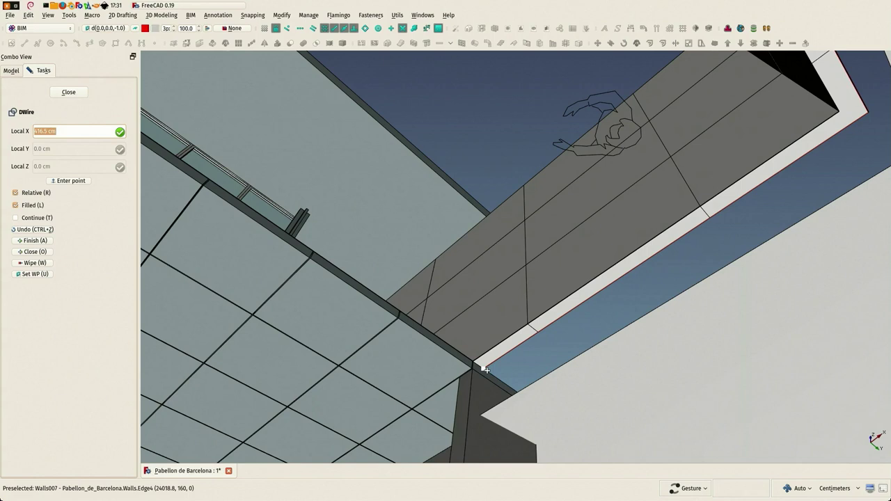
pyautogui.click(486, 370)
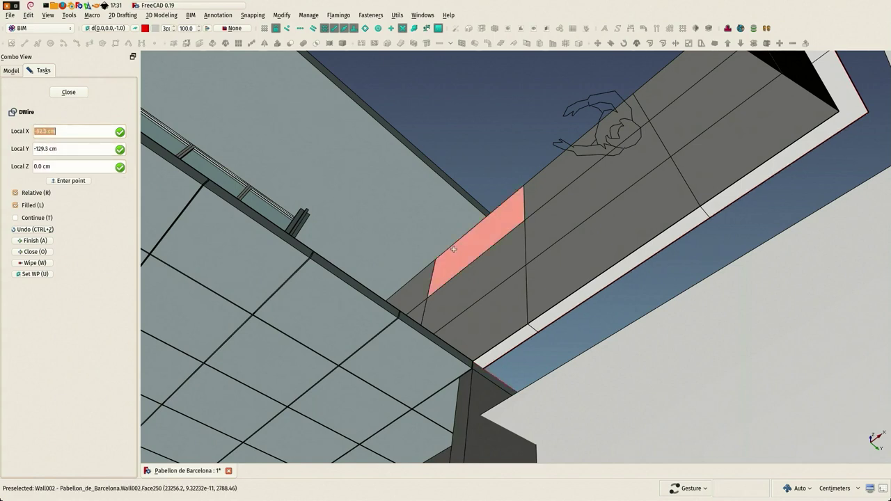
pyautogui.click(27, 241)
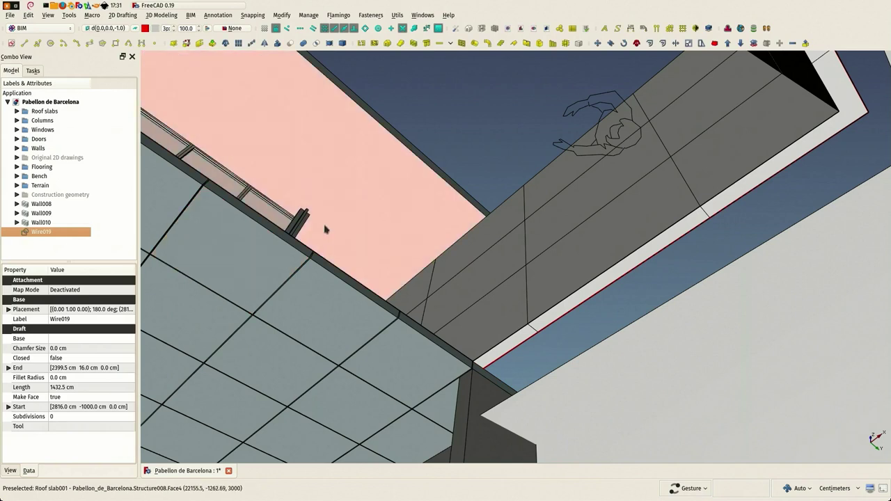
# Step: Create a wall from the new L-shaped wire and set its normal Z to -1
pyautogui.click(413, 45)
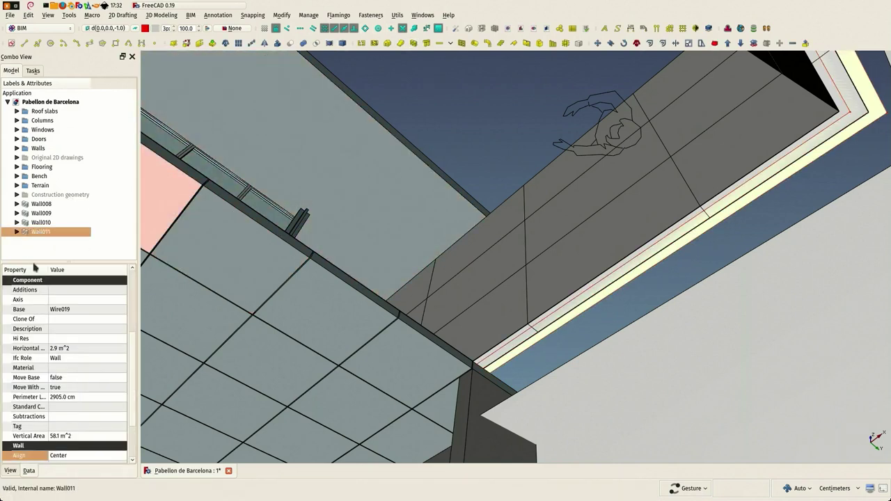
pyautogui.scroll(-2, 68, 409)
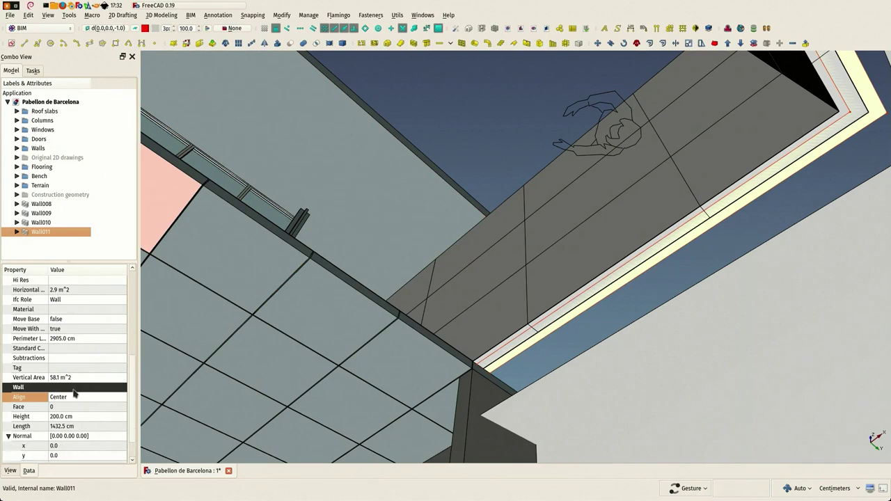
pyautogui.click(8, 437)
pyautogui.click(60, 436)
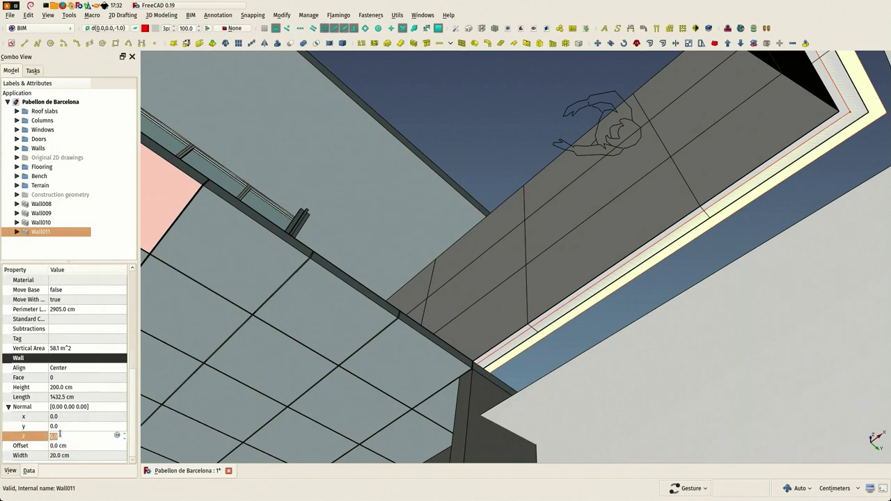
pyautogui.write('-1')
pyautogui.press('Return')
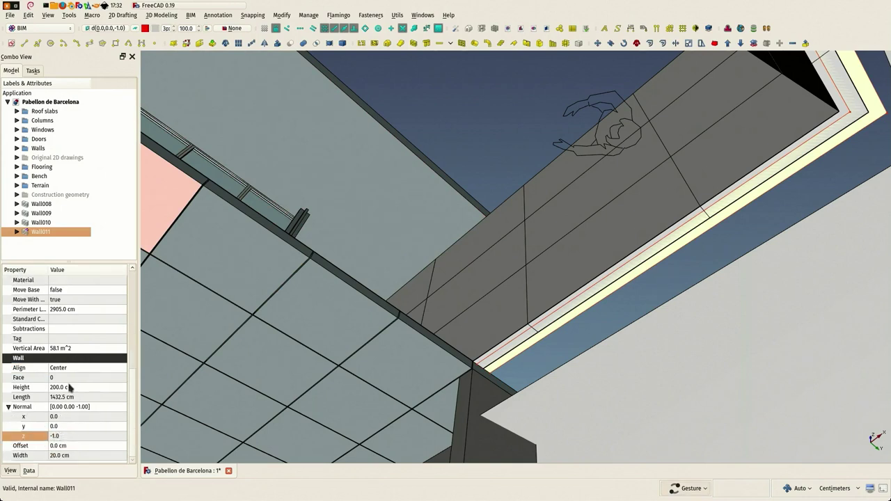
# Step: Set the new wall's height to 210 cm and its alignment to Left
pyautogui.click(70, 387)
pyautogui.write('210')
pyautogui.press('Return')
pyautogui.click(61, 369)
pyautogui.click(61, 369)
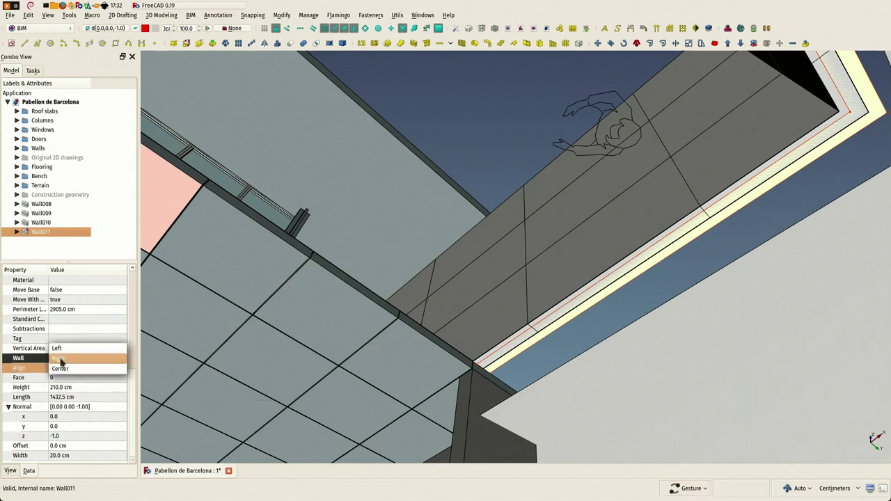
pyautogui.click(61, 352)
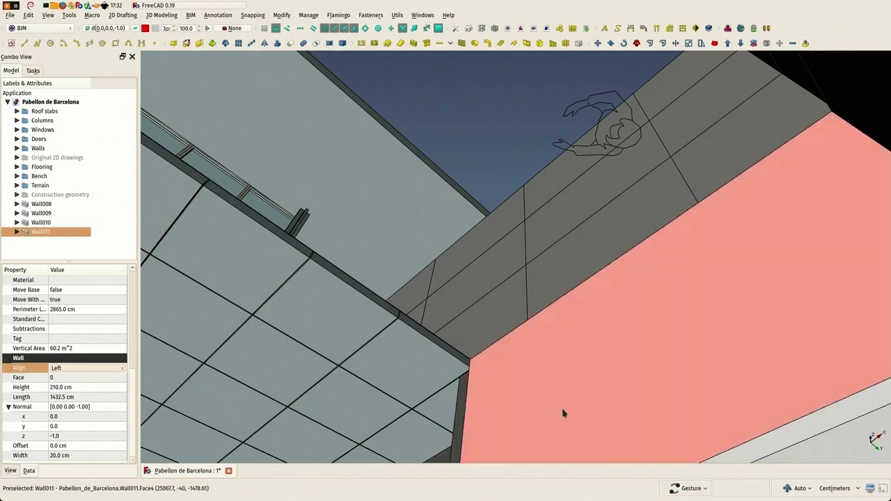
pyautogui.moveTo(555, 391); pyautogui.dragTo(640, 263)
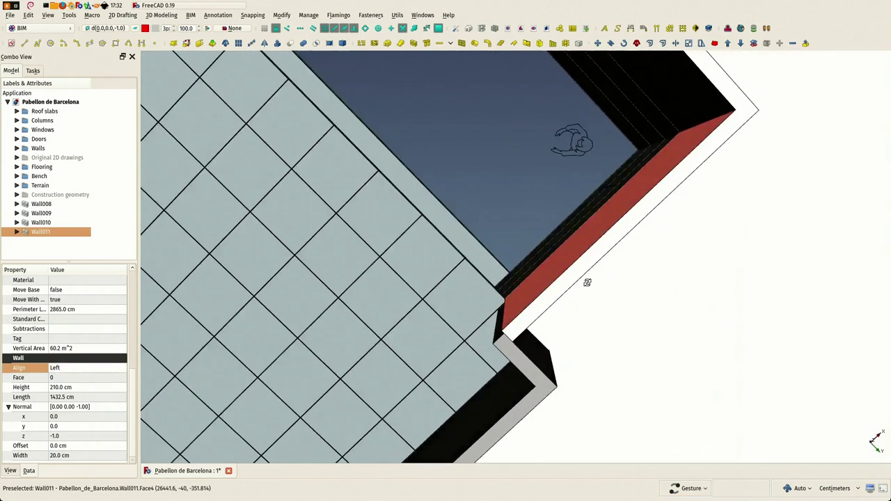
pyautogui.moveTo(583, 292); pyautogui.dragTo(564, 334)
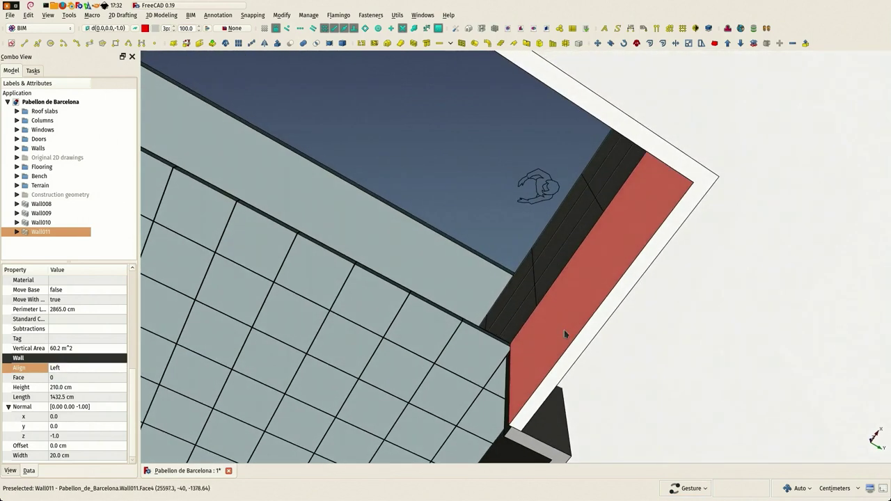
# Step: Give the new base wall the saved custom grey as its shape color
pyautogui.click(9, 472)
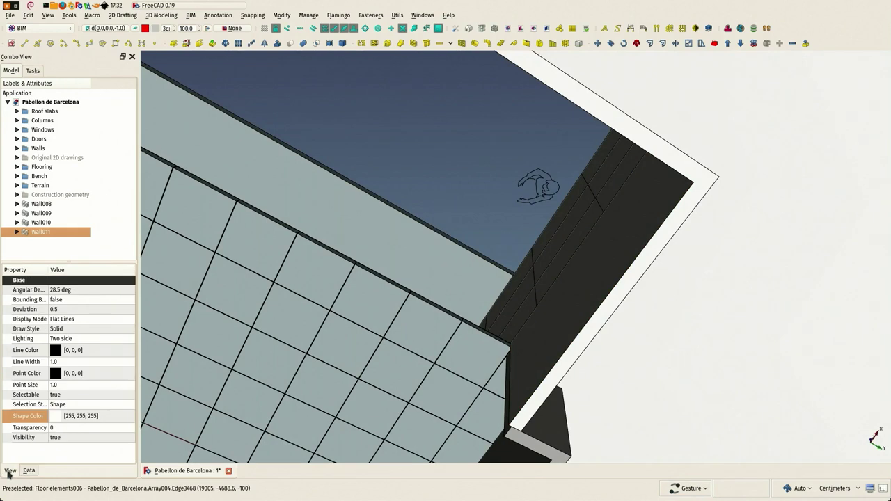
pyautogui.click(85, 420)
pyautogui.click(96, 418)
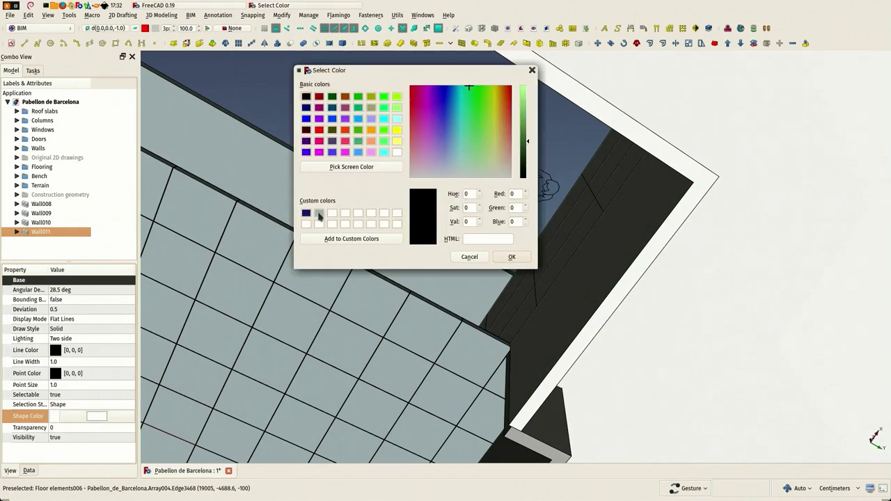
pyautogui.click(318, 214)
pyautogui.click(511, 257)
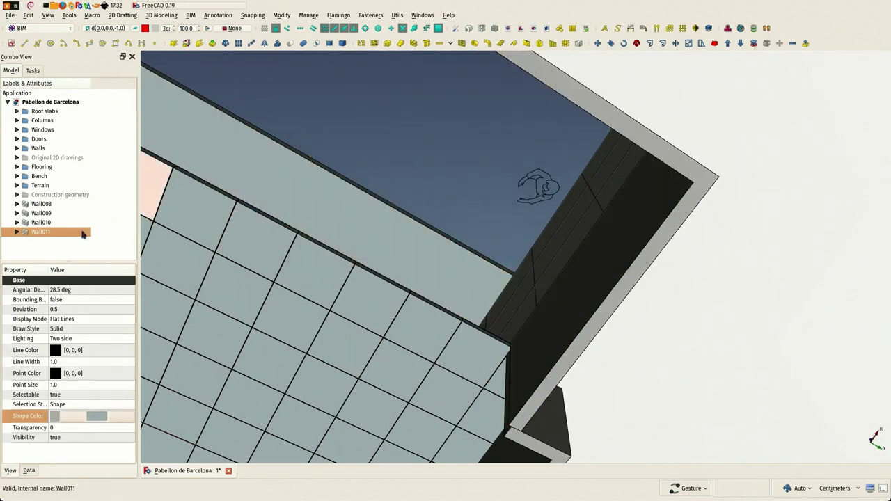
# Step: Set the width of all four base walls, Wall008 to Wall011, to 16 cm after trying 18 cm
pyautogui.click(39, 204)
pyautogui.keyDown('shift'); pyautogui.click(40, 233); pyautogui.keyUp('shift')
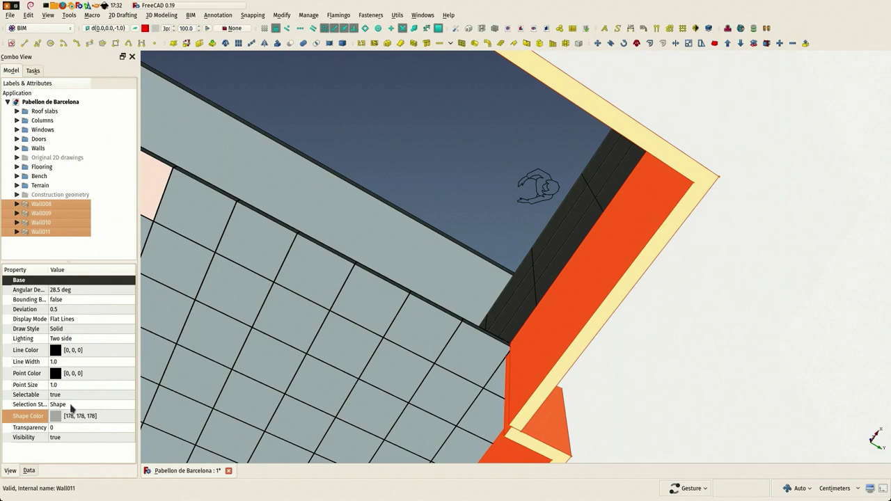
pyautogui.click(28, 471)
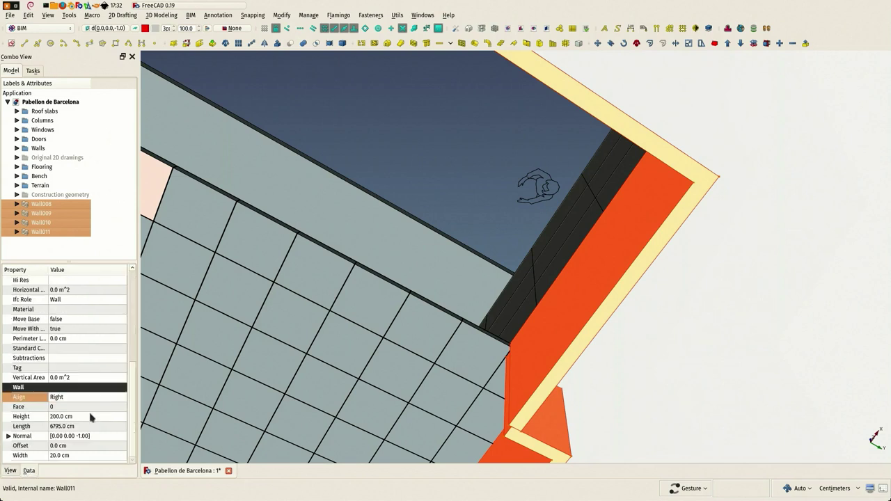
pyautogui.click(78, 454)
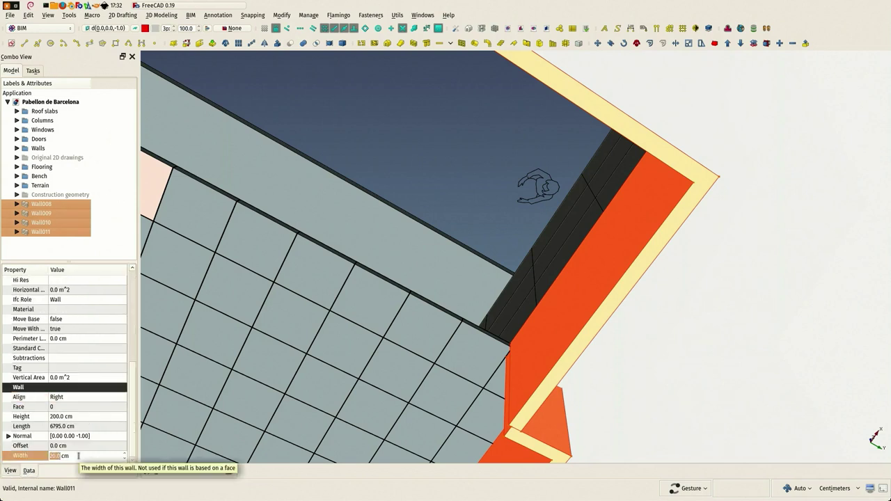
pyautogui.write('18')
pyautogui.press('Return')
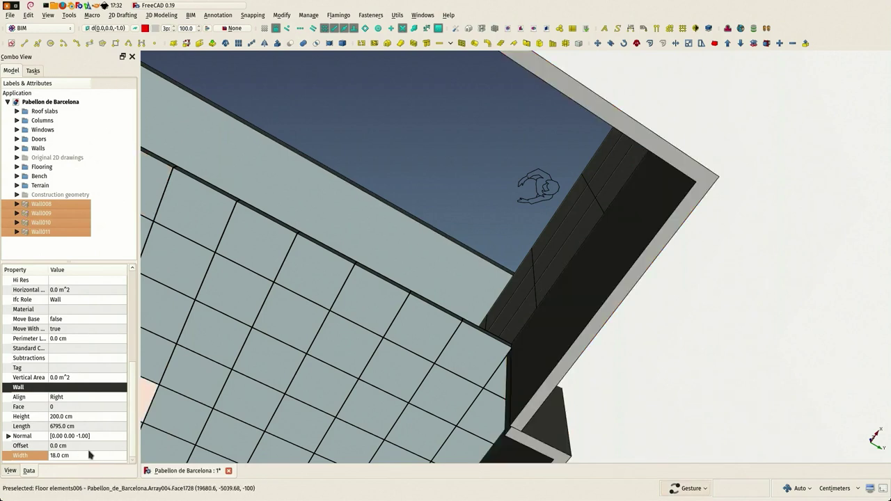
pyautogui.click(82, 455)
pyautogui.write('16')
pyautogui.press('Return')
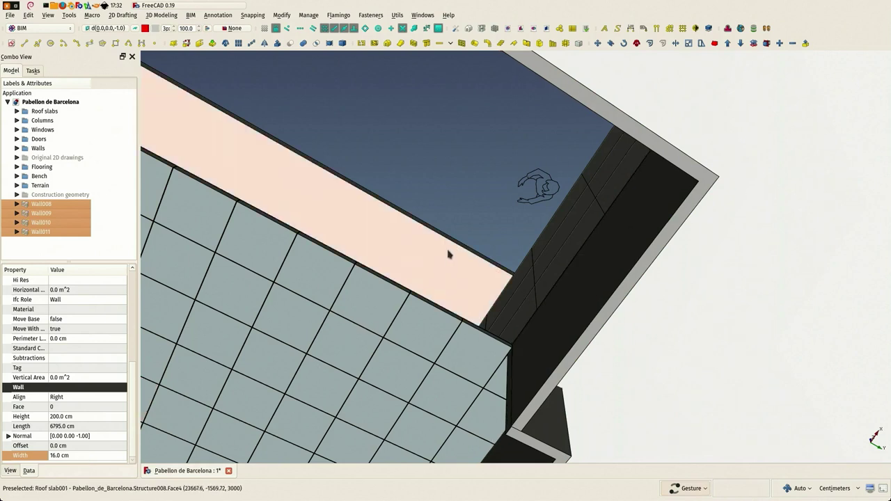
# Step: Review the thinner base walls from below and the whole pavilion from above, and save the document
pyautogui.scroll(-10, 383, 293)
pyautogui.moveTo(317, 189); pyautogui.dragTo(318, 216)
pyautogui.scroll(7, 318, 275)
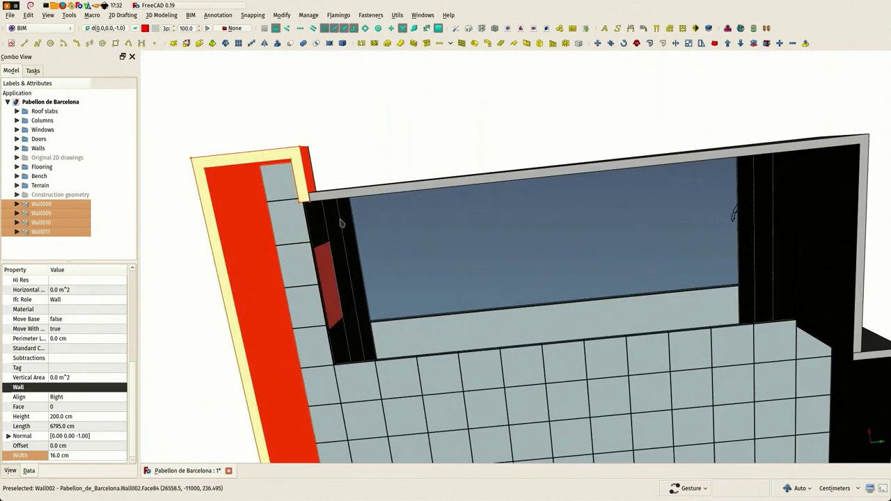
pyautogui.click(445, 239)
pyautogui.scroll(-4, 445, 239)
pyautogui.moveTo(443, 238); pyautogui.dragTo(521, 311)
pyautogui.moveTo(443, 354); pyautogui.dragTo(582, 318, button='right')
pyautogui.click(9, 15)
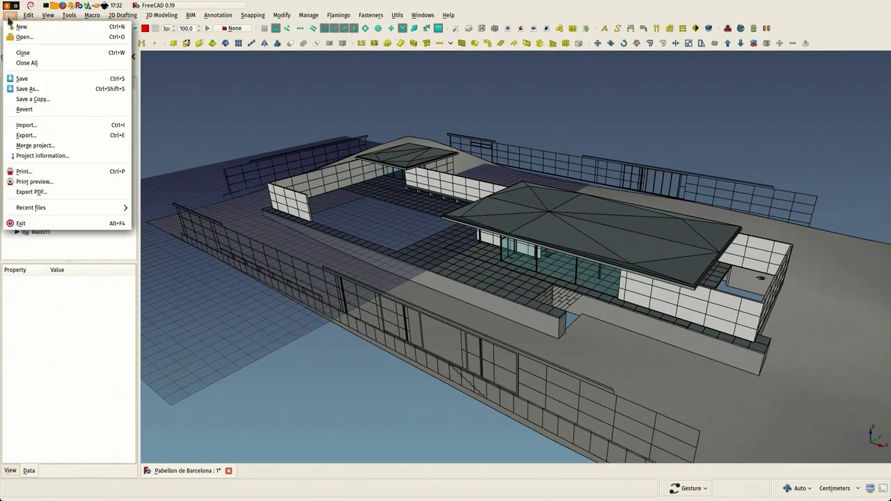
pyautogui.click(16, 76)
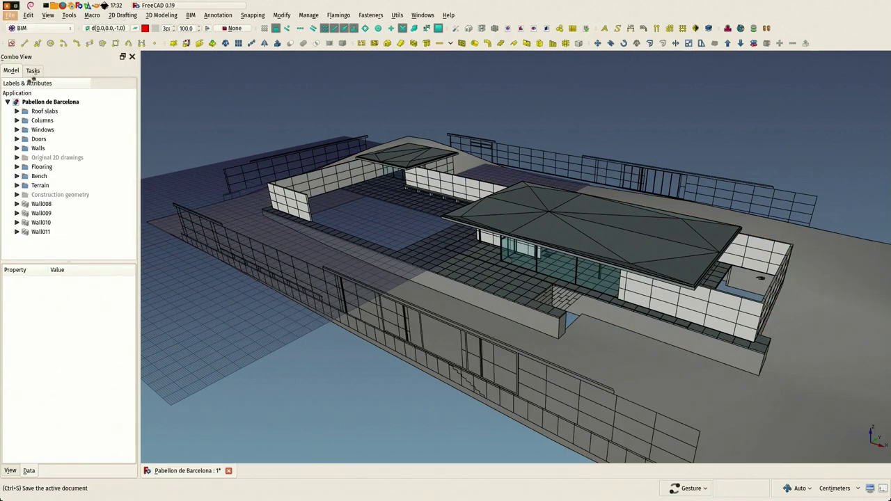
# Step: Hide the terrain shape around the pavilion, leaving the base walls and the elevation drawing with the stairs exposed
pyautogui.scroll(3, 410, 401)
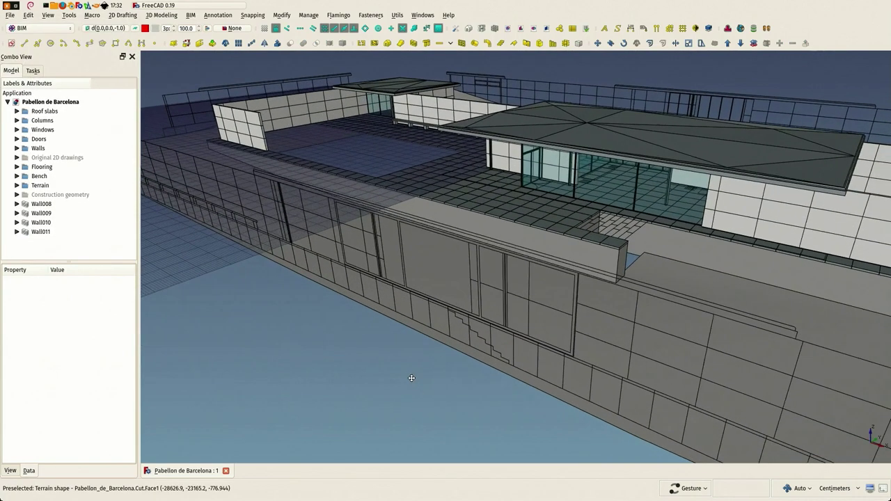
pyautogui.scroll(2, 431, 377)
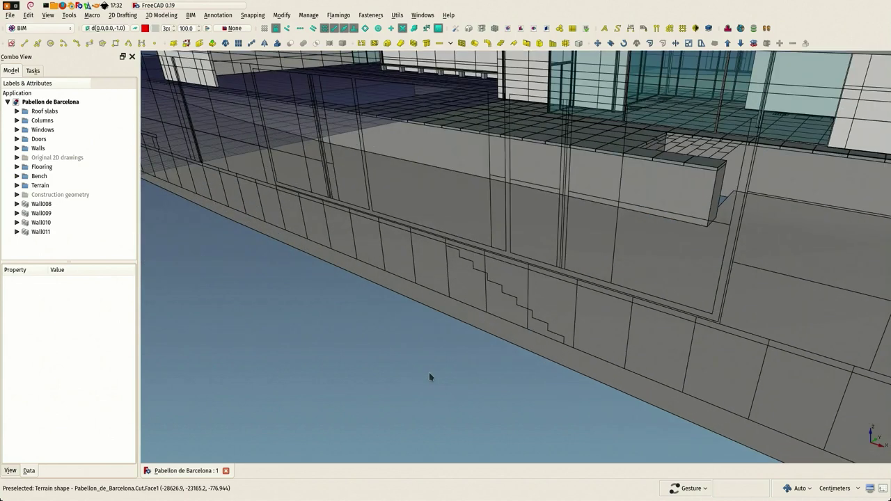
pyautogui.click(420, 200)
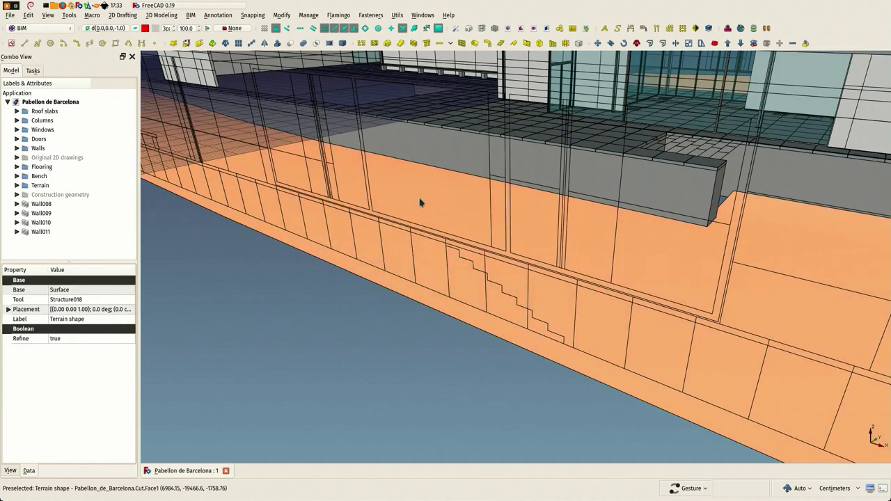
pyautogui.scroll(-5, 408, 299)
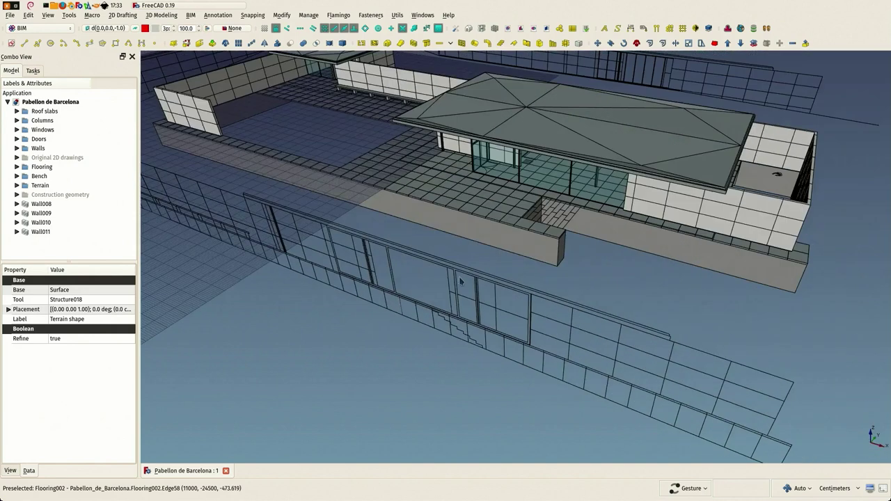
pyautogui.scroll(-3, 488, 252)
pyautogui.scroll(4, 431, 299)
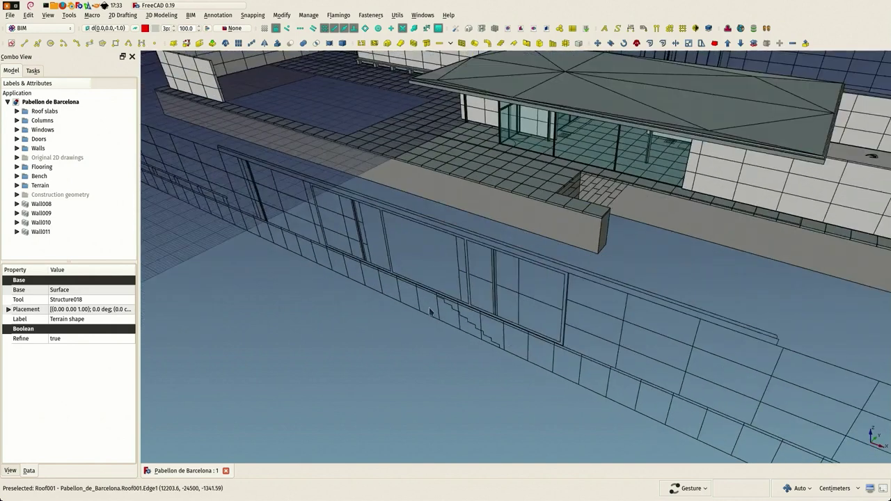
pyautogui.scroll(-2, 430, 311)
pyautogui.scroll(-1, 431, 311)
pyautogui.scroll(3, 435, 310)
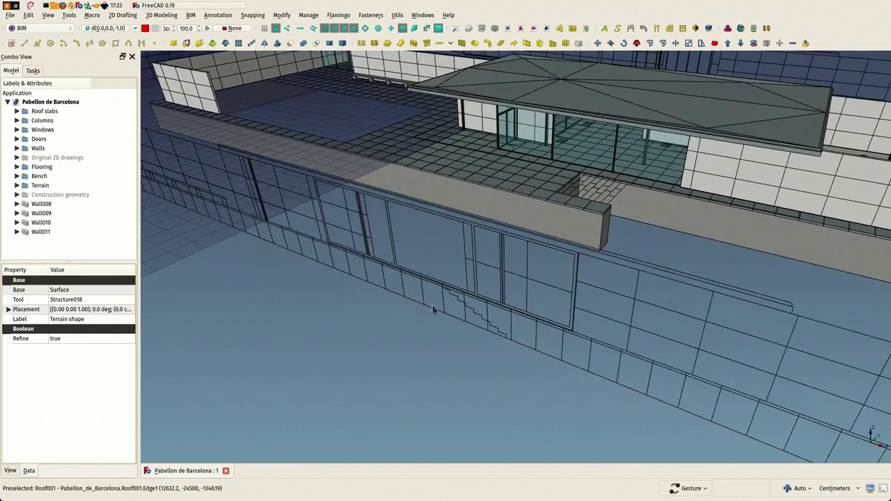
# Step: Align the working plane to the elevation drawing using three corner vertices of its stair outline
pyautogui.scroll(5, 439, 307)
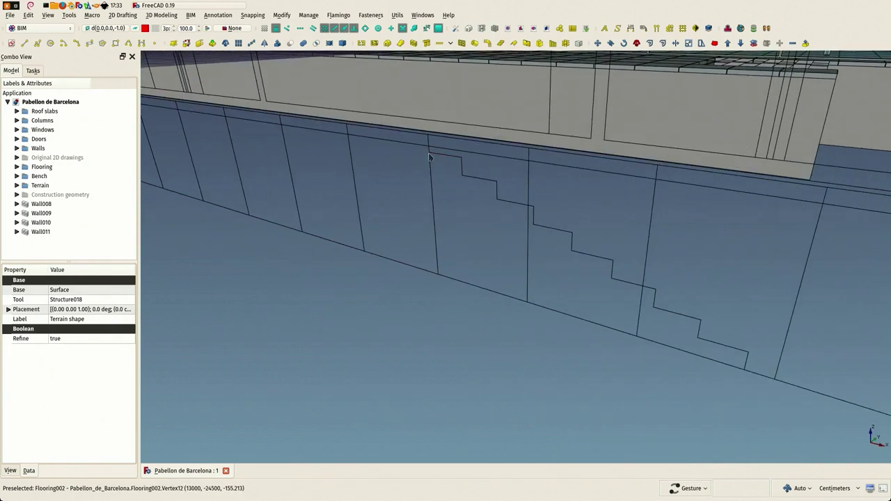
pyautogui.click(440, 162)
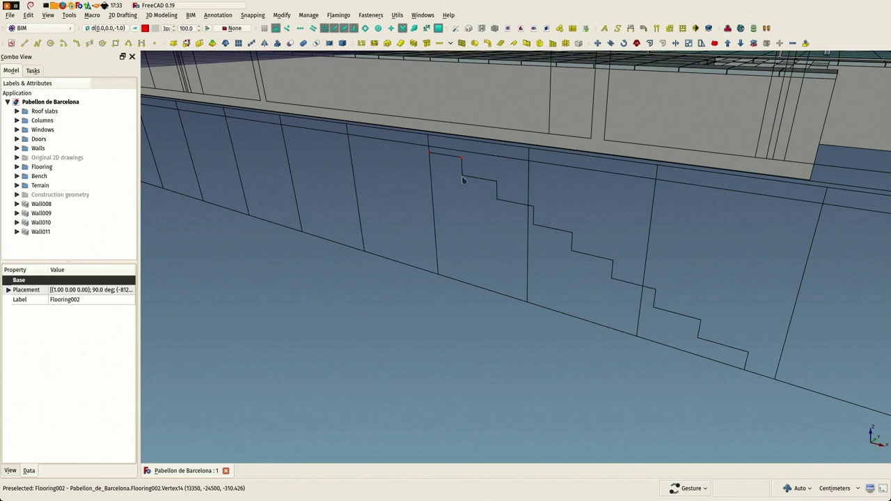
pyautogui.click(105, 28)
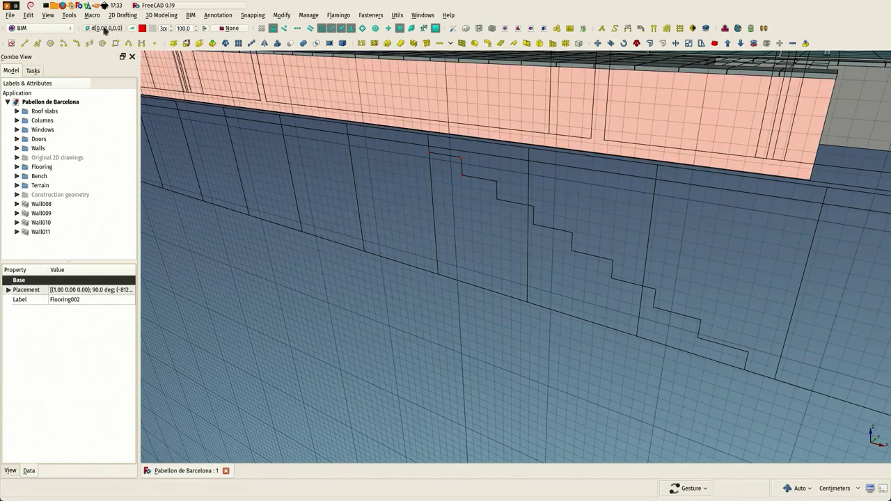
# Step: Start a wire at the top corner of the drawn stairs, with midpoint and grid snapping turned off
pyautogui.scroll(-6, 449, 181)
pyautogui.moveTo(428, 209); pyautogui.dragTo(433, 227)
pyautogui.scroll(4, 431, 224)
pyautogui.click(425, 258)
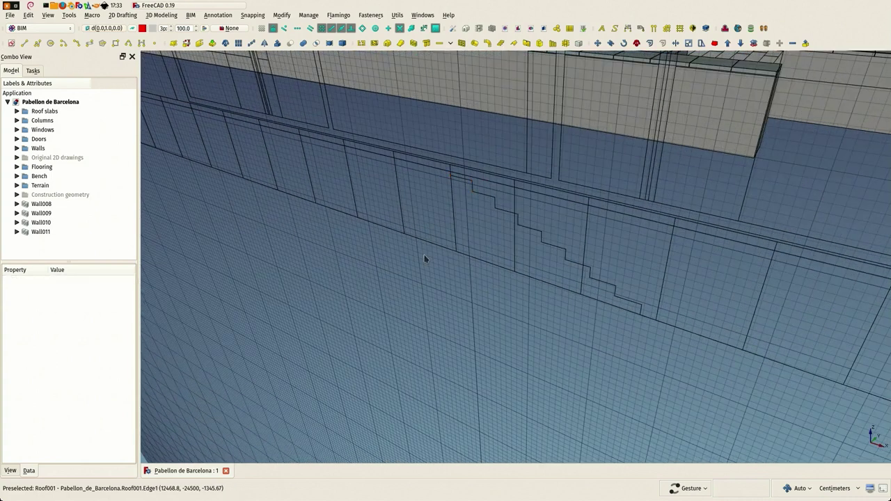
pyautogui.moveTo(388, 240); pyautogui.dragTo(388, 273, button='right')
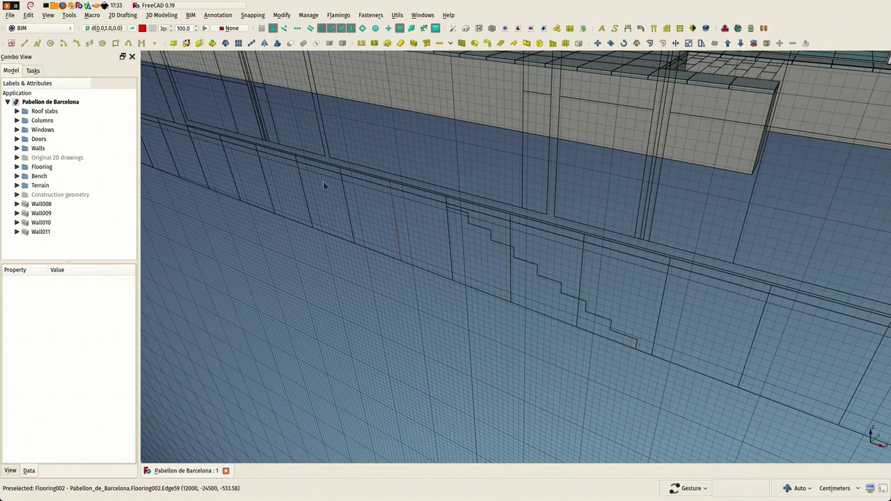
pyautogui.click(39, 43)
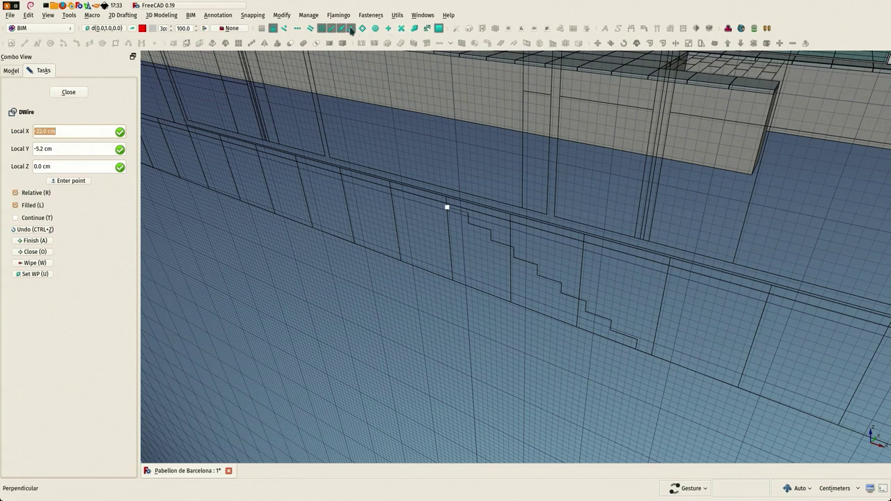
pyautogui.click(342, 29)
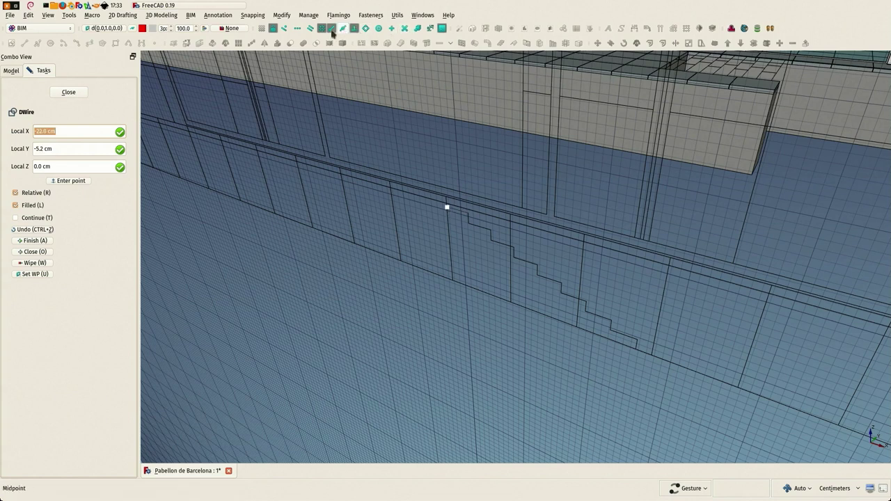
pyautogui.click(323, 30)
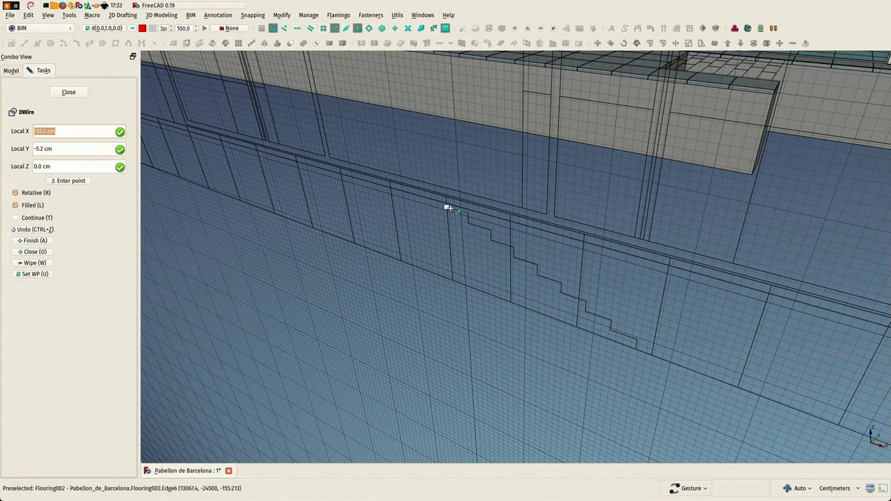
# Step: Trace the wire corner by corner along the treads and risers down to the lowest step of the drawn stairs
pyautogui.click(468, 212)
pyautogui.click(469, 223)
pyautogui.click(491, 231)
pyautogui.click(491, 240)
pyautogui.click(514, 248)
pyautogui.click(514, 258)
pyautogui.click(537, 265)
pyautogui.click(538, 276)
pyautogui.click(562, 282)
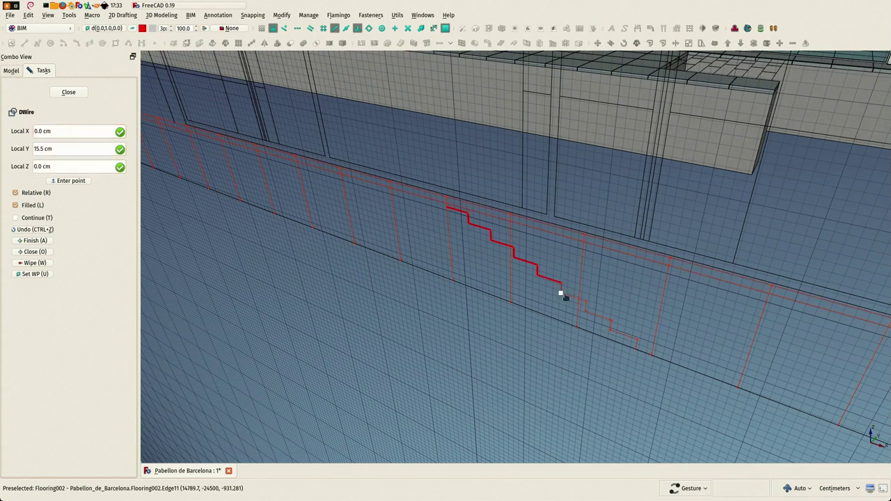
pyautogui.click(562, 293)
pyautogui.click(587, 300)
pyautogui.click(587, 314)
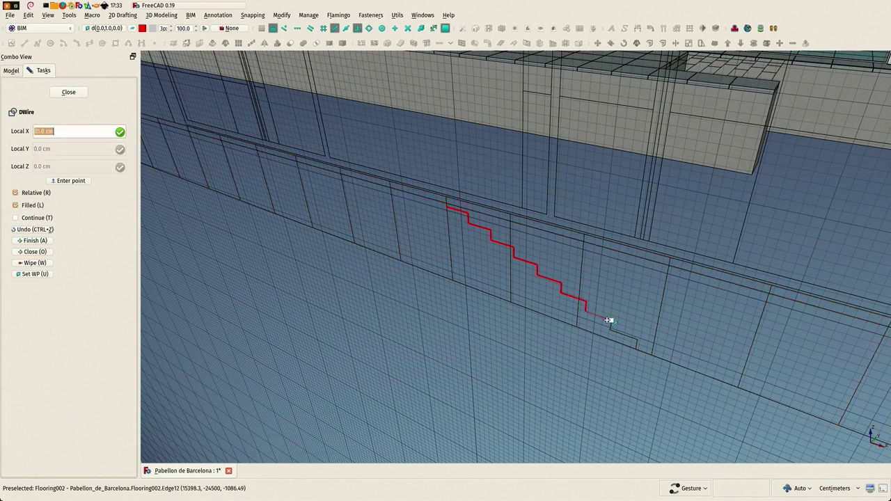
pyautogui.click(610, 329)
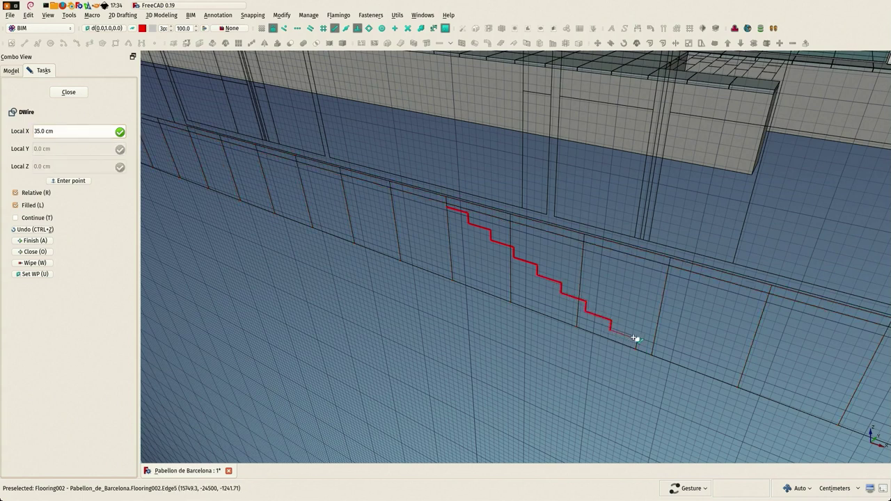
pyautogui.click(636, 341)
# Step: Complete the stair profile with a short bottom edge and a sloping underside back below the top step, and close the wire
pyautogui.click(633, 363)
pyautogui.click(598, 357)
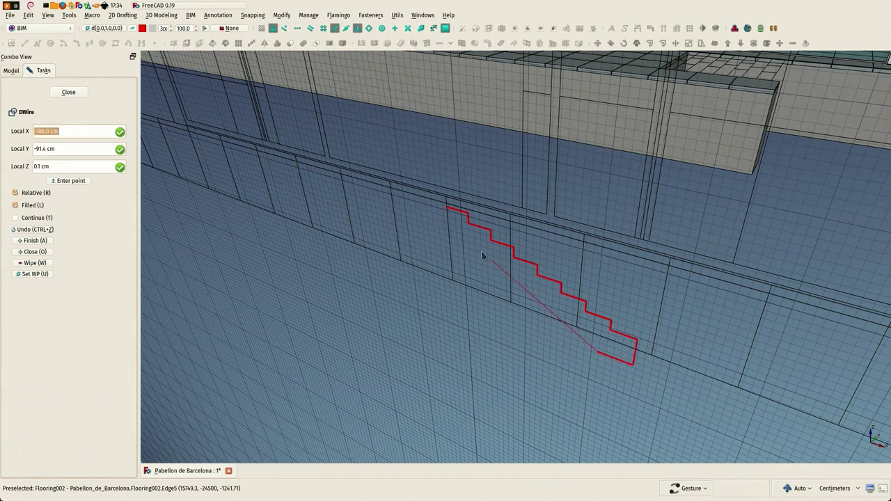
pyautogui.click(440, 230)
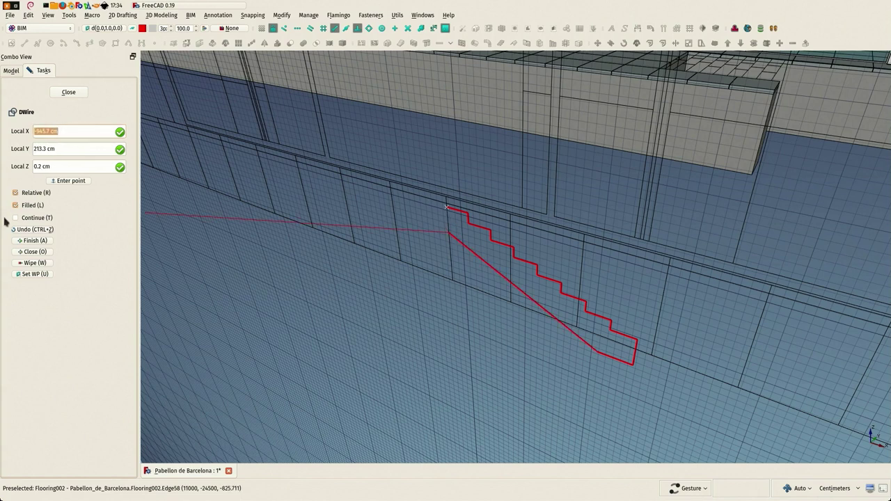
pyautogui.click(30, 252)
# Step: Set the working plane to XY (top)
pyautogui.scroll(2, 294, 241)
pyautogui.scroll(-2, 295, 241)
pyautogui.moveTo(479, 246); pyautogui.dragTo(379, 258)
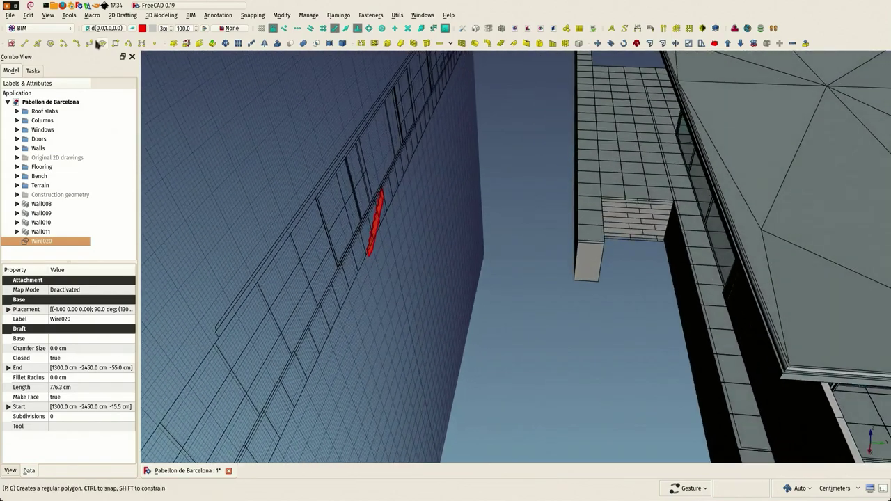
pyautogui.click(98, 29)
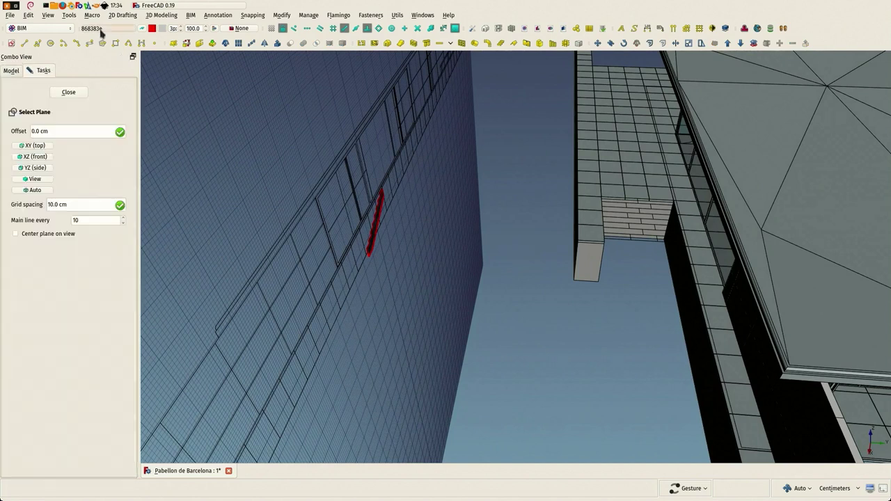
pyautogui.click(34, 146)
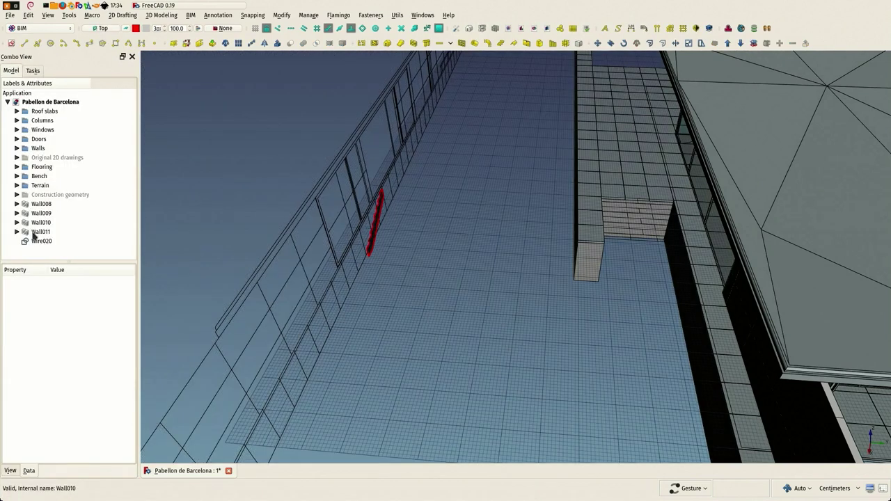
# Step: Move the stair profile wire 950 cm along Y from the elevation drawing onto the base wall face beside the stair opening
pyautogui.click(28, 242)
pyautogui.scroll(1, 392, 211)
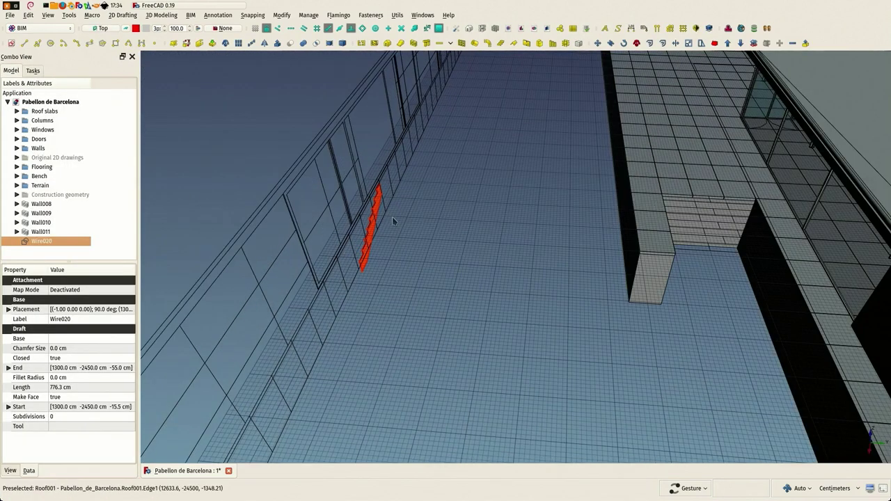
pyautogui.moveTo(398, 232); pyautogui.dragTo(368, 213)
pyautogui.scroll(3, 366, 242)
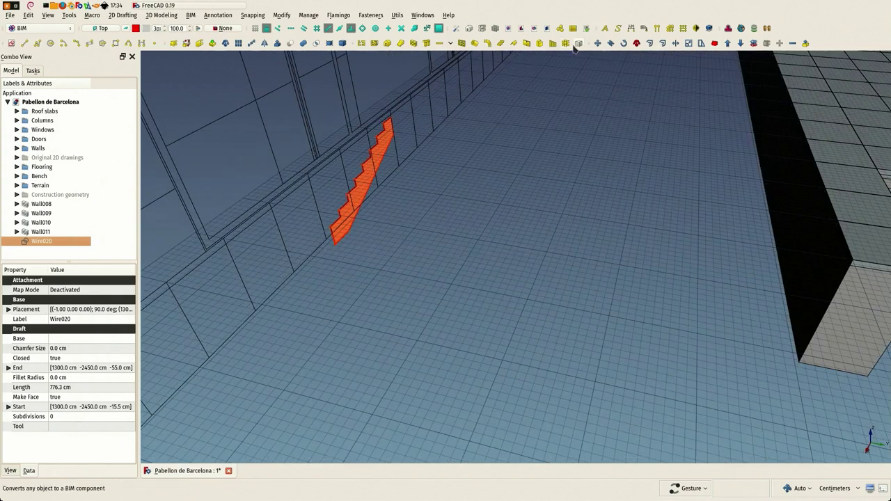
pyautogui.click(598, 43)
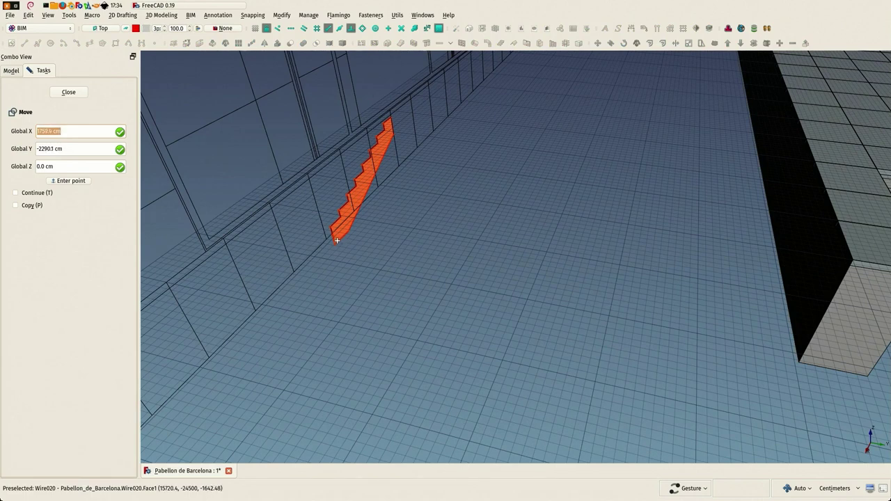
pyautogui.click(338, 240)
pyautogui.click(321, 213)
pyautogui.scroll(-3, 321, 214)
pyautogui.press('shift')
pyautogui.press('shift')
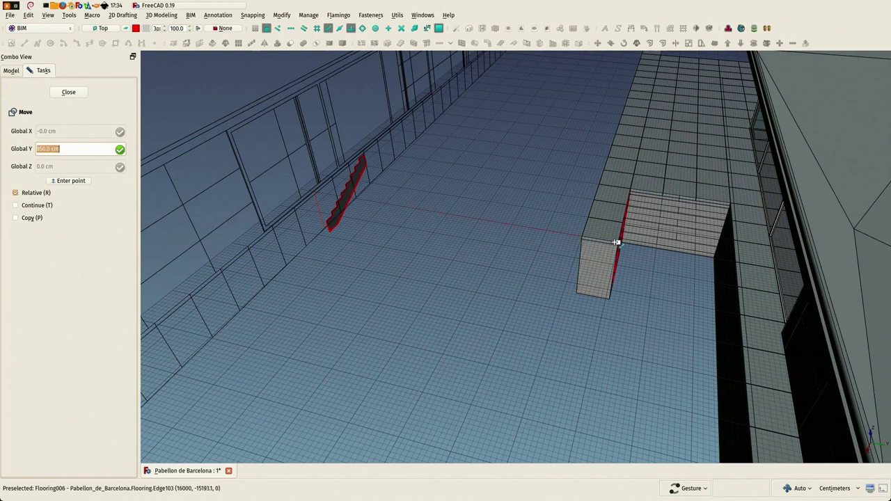
pyautogui.click(616, 242)
pyautogui.scroll(5, 571, 249)
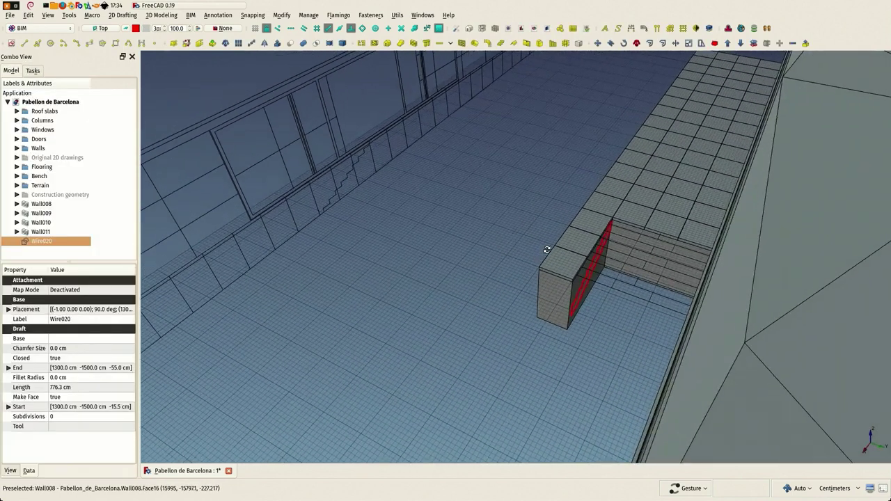
# Step: Create a structure from the stair profile and set its height to 300 cm
pyautogui.moveTo(583, 252); pyautogui.dragTo(494, 234)
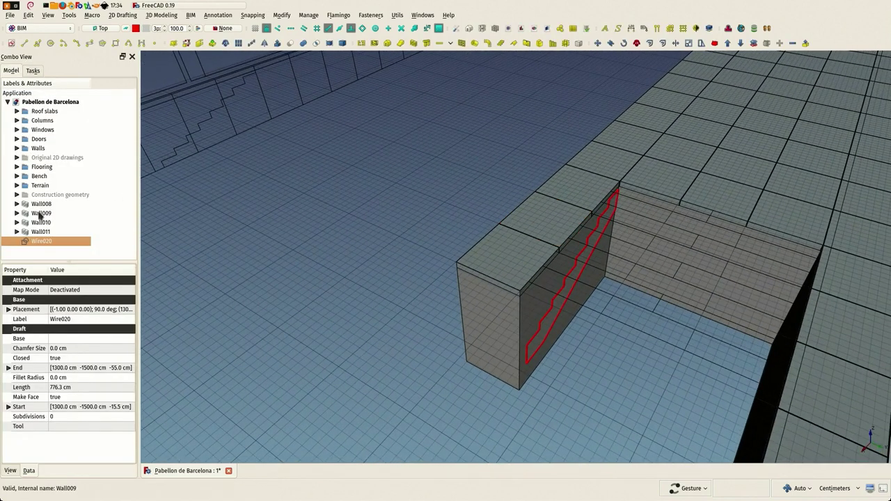
pyautogui.click(427, 43)
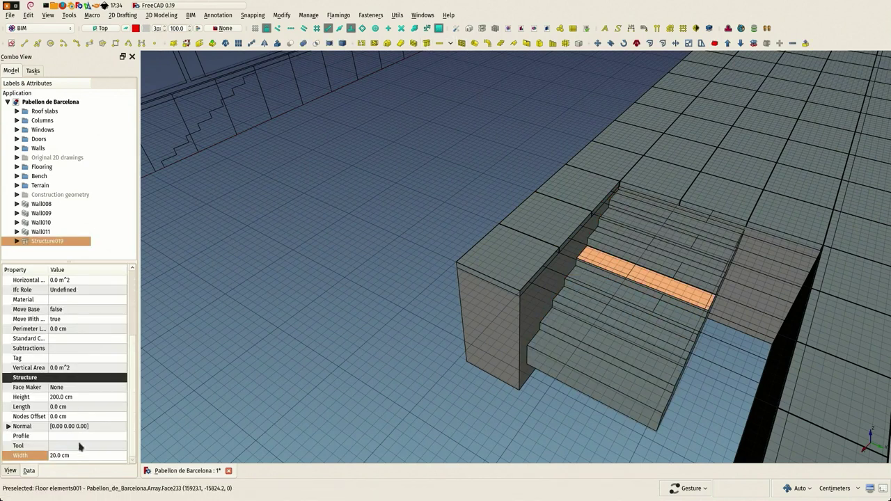
pyautogui.click(86, 398)
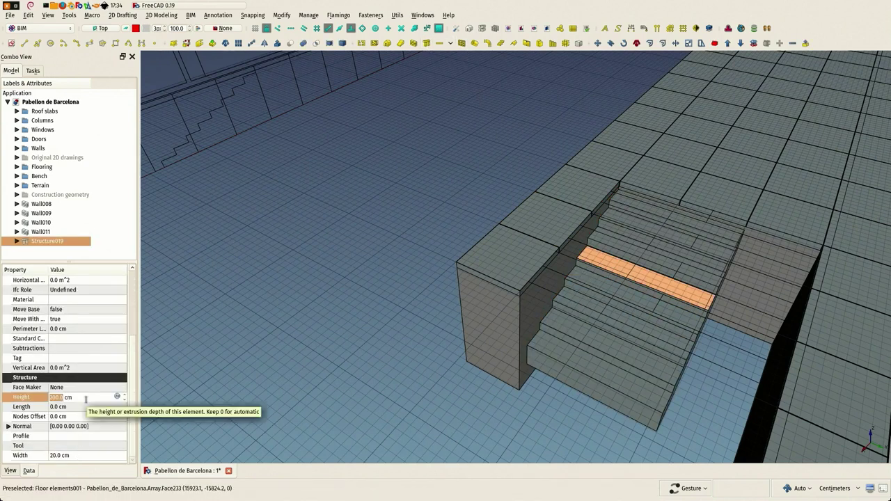
pyautogui.press('Return')
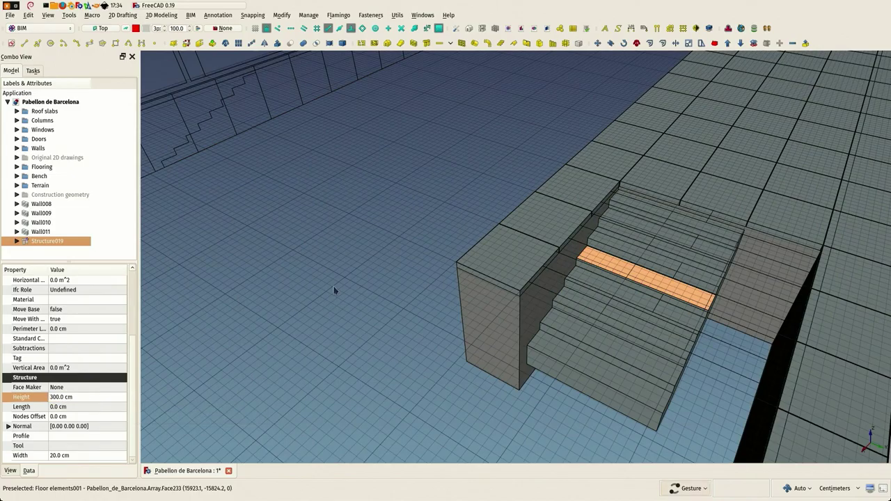
# Step: Show the Terrain group again around the pavilion and the new stairs
pyautogui.moveTo(335, 290); pyautogui.dragTo(312, 310)
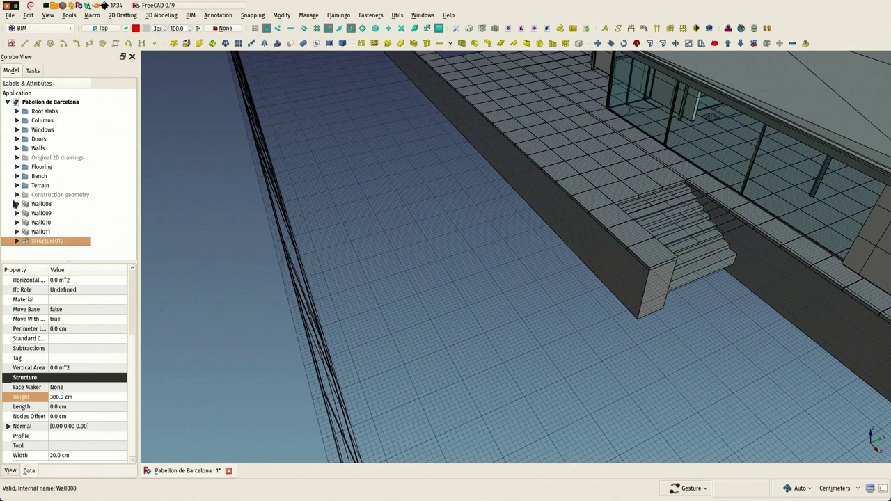
pyautogui.click(27, 188)
pyautogui.press('space')
pyautogui.scroll(-2, 281, 246)
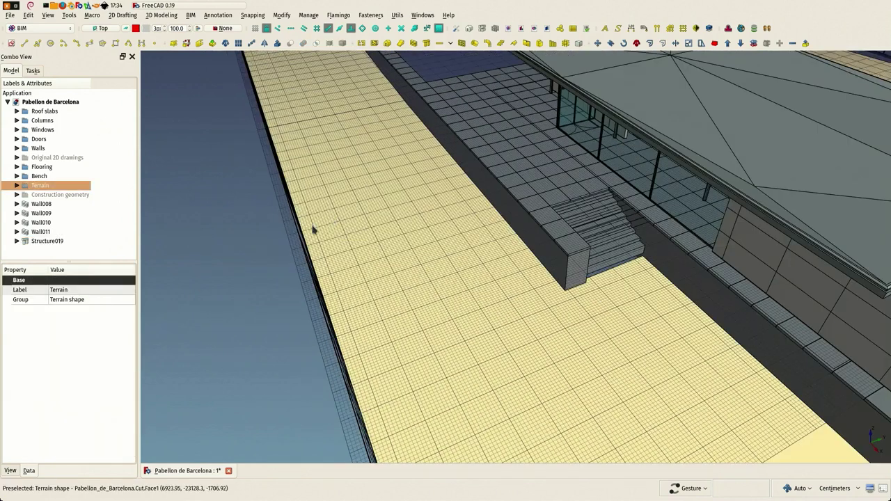
# Step: Inspect the stairs from below the terrain, select them, and view the pavilion from the front in orthographic projection
pyautogui.moveTo(219, 340); pyautogui.dragTo(323, 184)
pyautogui.click(244, 286)
pyautogui.scroll(2, 546, 198)
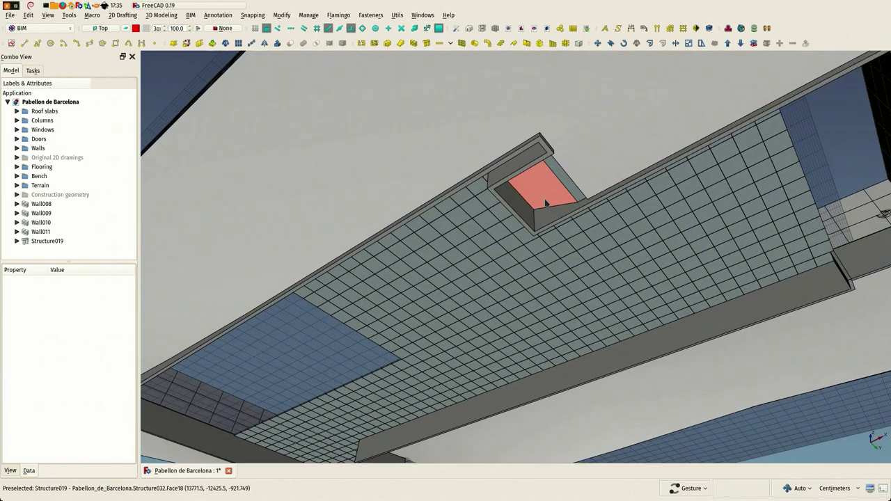
pyautogui.click(552, 194)
pyautogui.press('1')
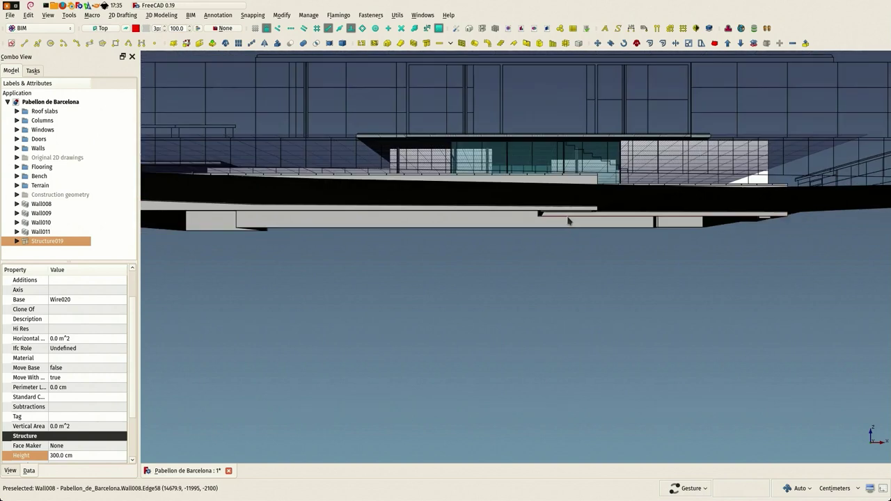
pyautogui.press('o')
pyautogui.scroll(3, 592, 185)
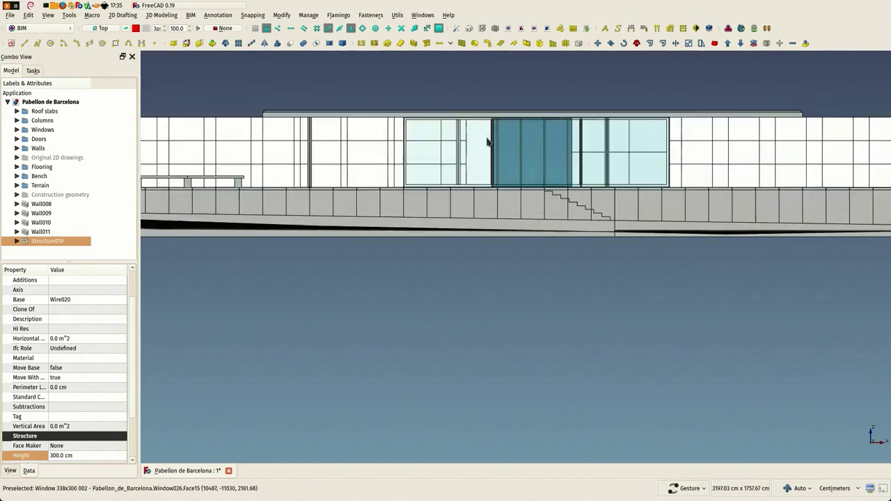
# Step: Switch the draw style to Wireframe and examine the foot of the stairs against the terrain line
pyautogui.click(48, 14)
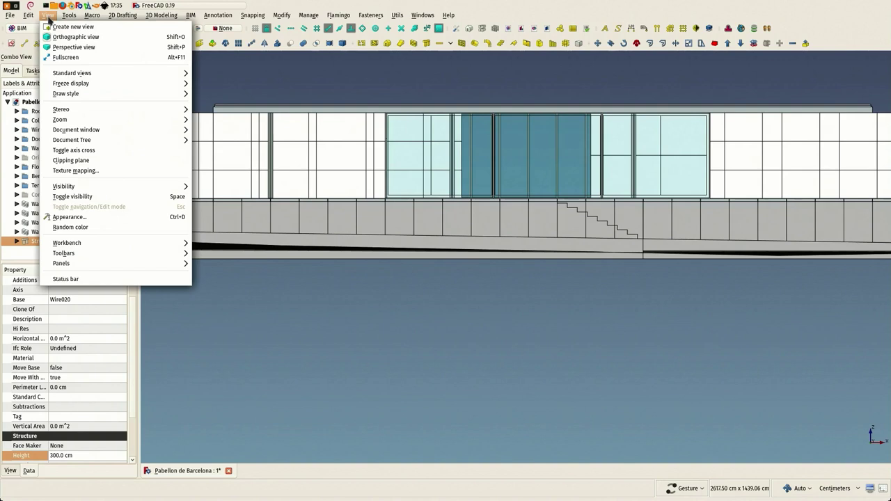
pyautogui.moveTo(86, 96)
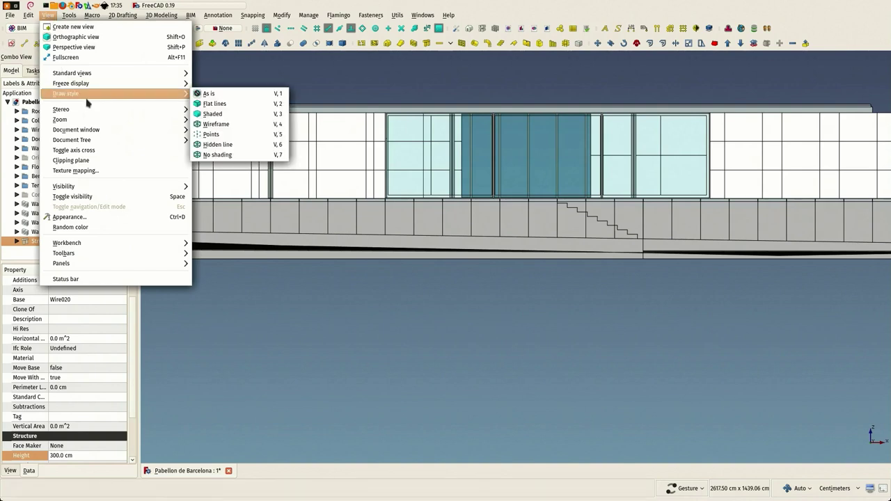
pyautogui.click(229, 125)
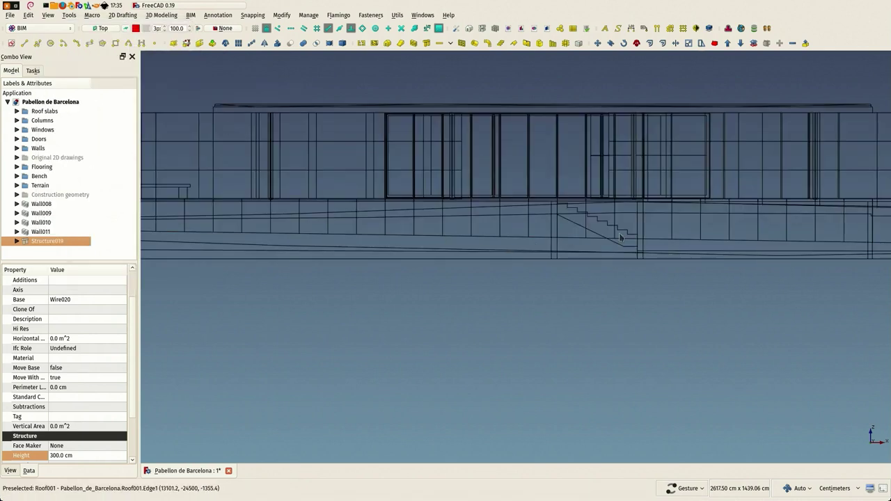
pyautogui.scroll(4, 635, 243)
pyautogui.scroll(4, 620, 263)
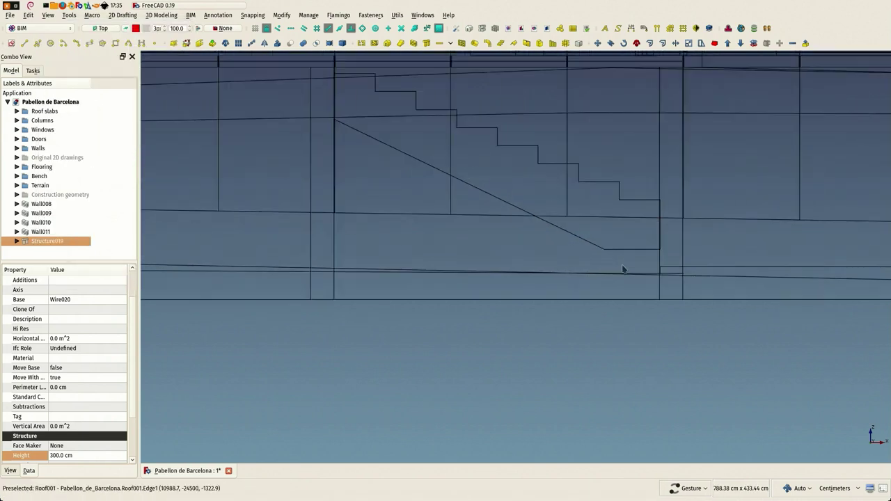
pyautogui.moveTo(591, 251); pyautogui.dragTo(418, 261, button='right')
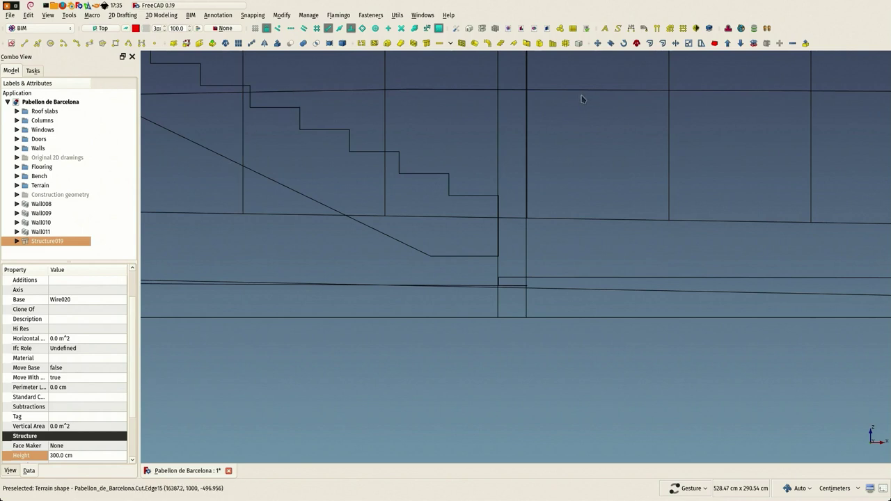
pyautogui.click(123, 15)
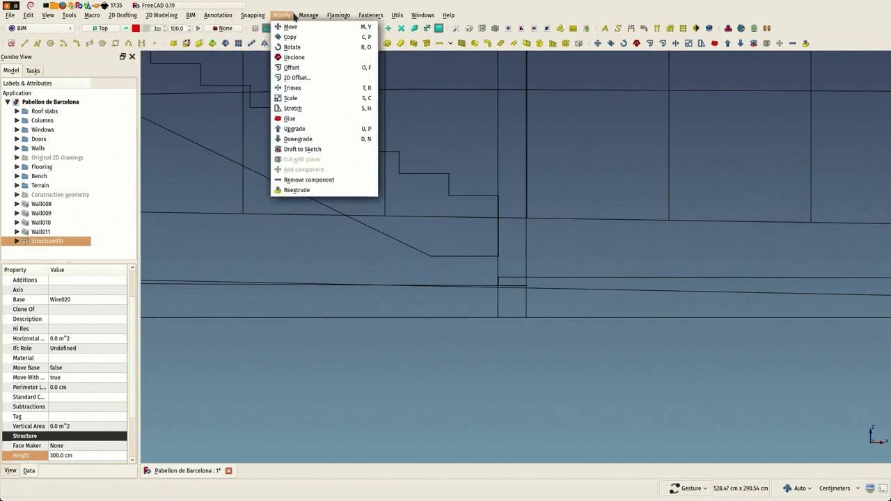
pyautogui.moveTo(282, 15)
pyautogui.click(292, 110)
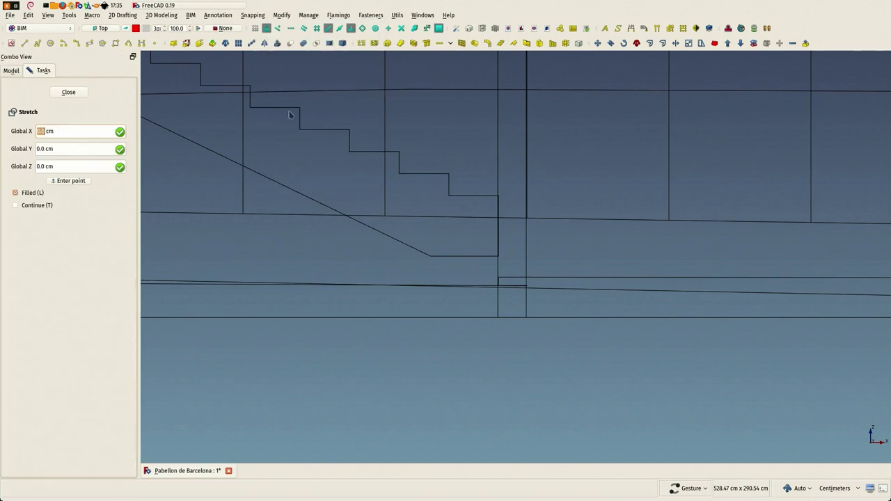
pyautogui.click(367, 242)
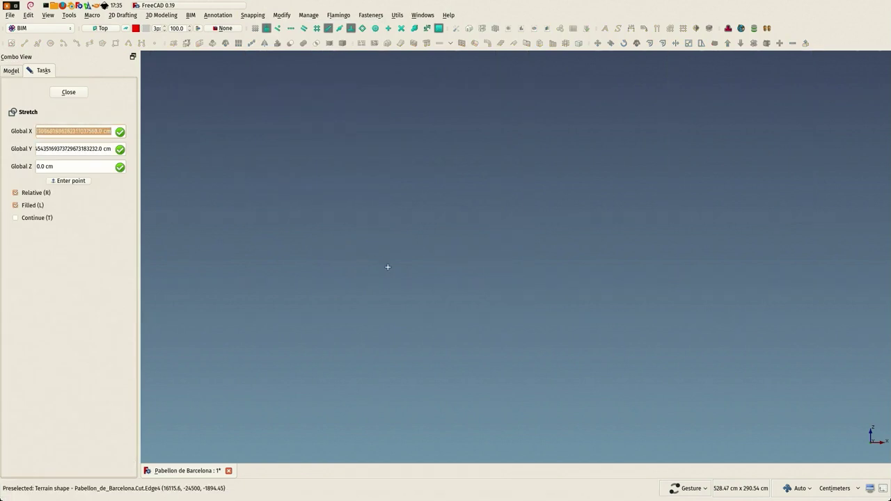
pyautogui.press('Escape')
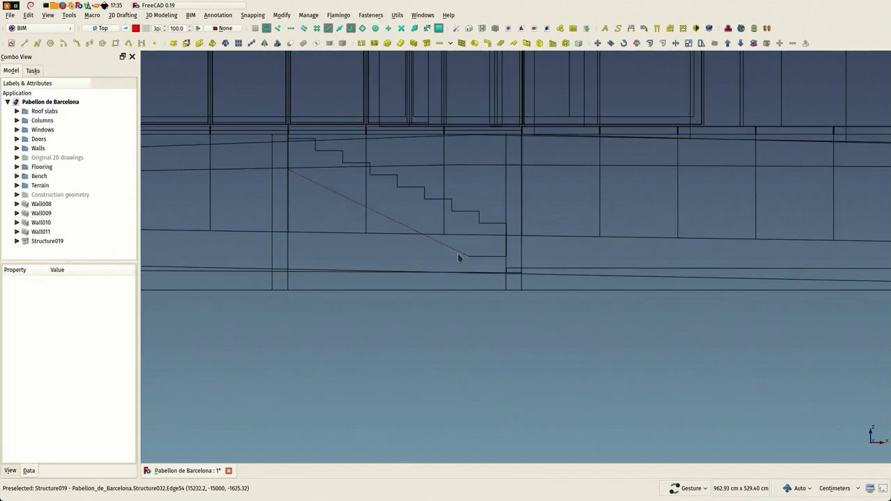
pyautogui.click(457, 256)
pyautogui.scroll(3, 449, 257)
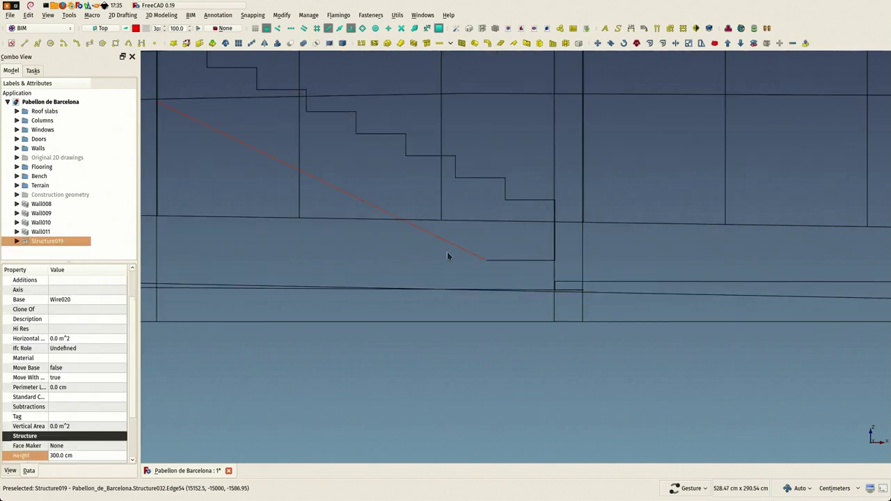
pyautogui.press('s')
pyautogui.press('h')
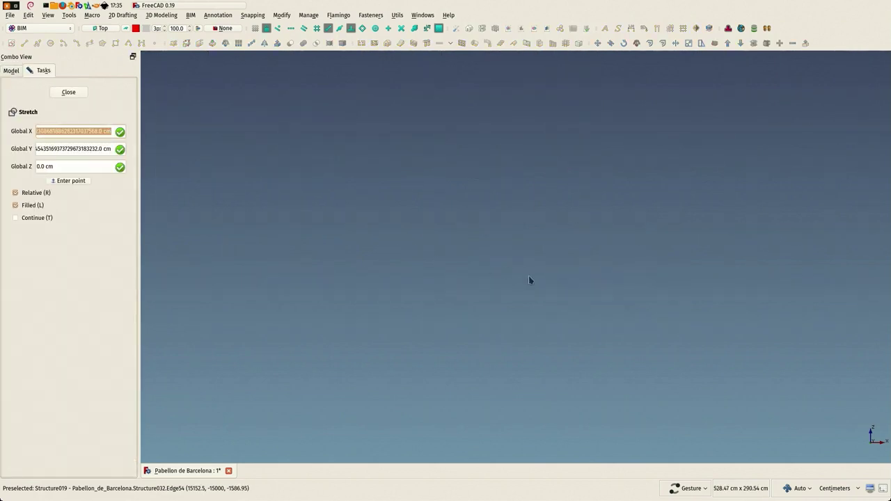
pyautogui.press('Escape')
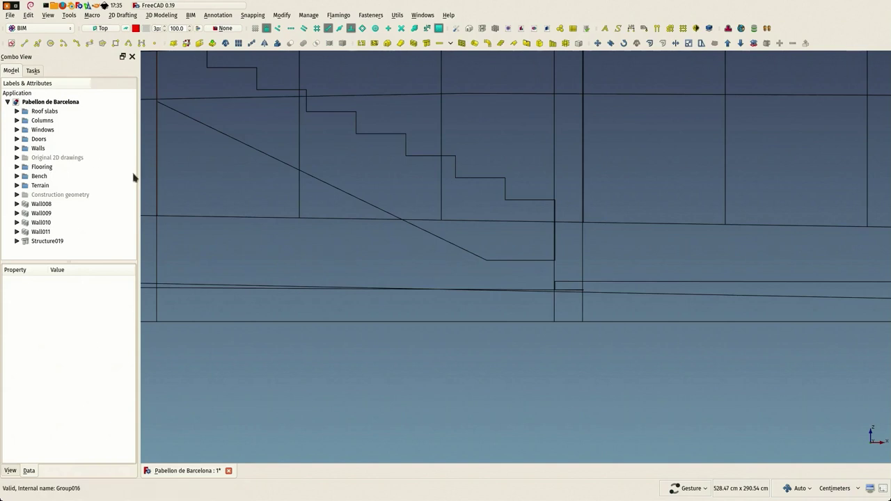
pyautogui.scroll(-2, 471, 226)
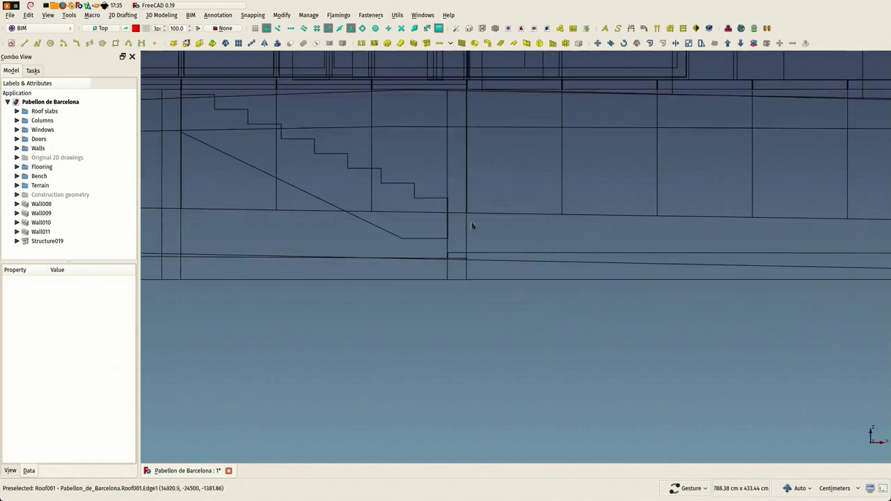
# Step: Set the working plane to Auto so the stairs can be edited in the current front view
pyautogui.click(101, 29)
pyautogui.click(38, 193)
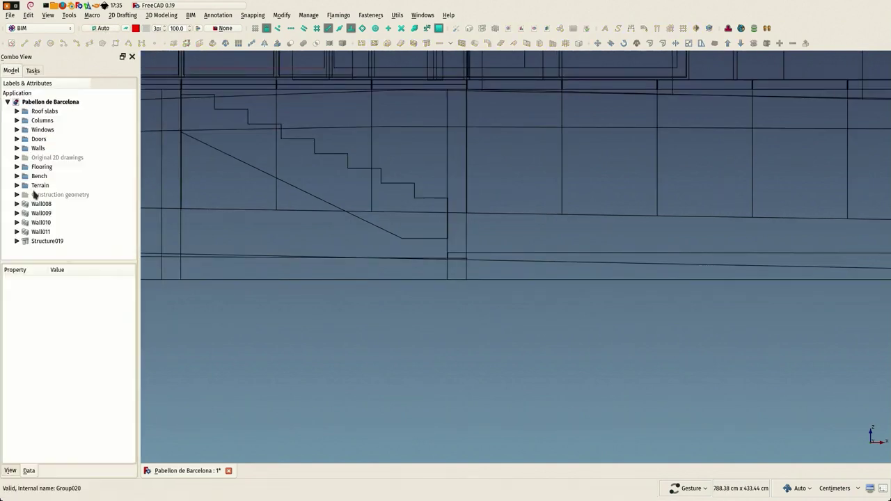
pyautogui.scroll(2, 407, 244)
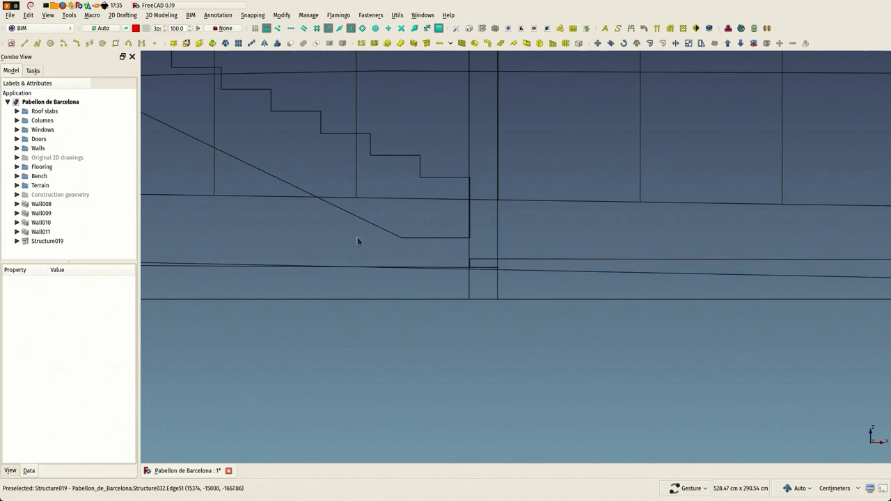
pyautogui.press('m')
pyautogui.press('v')
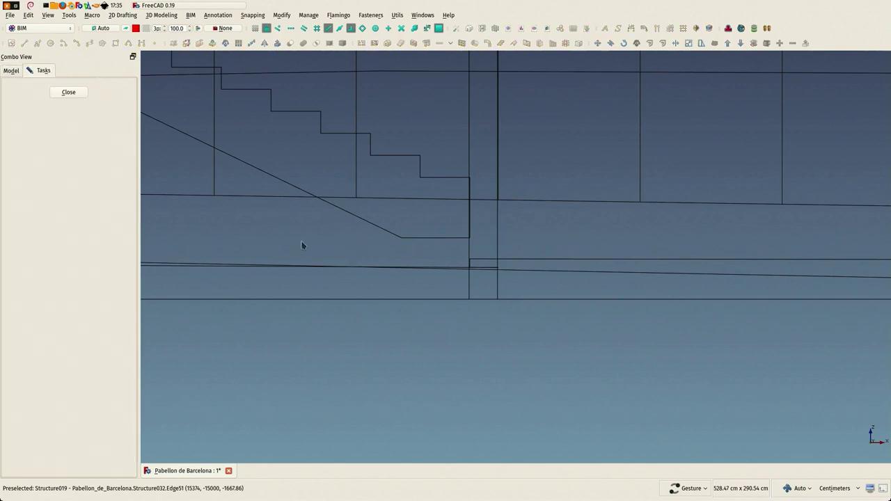
pyautogui.press('Escape')
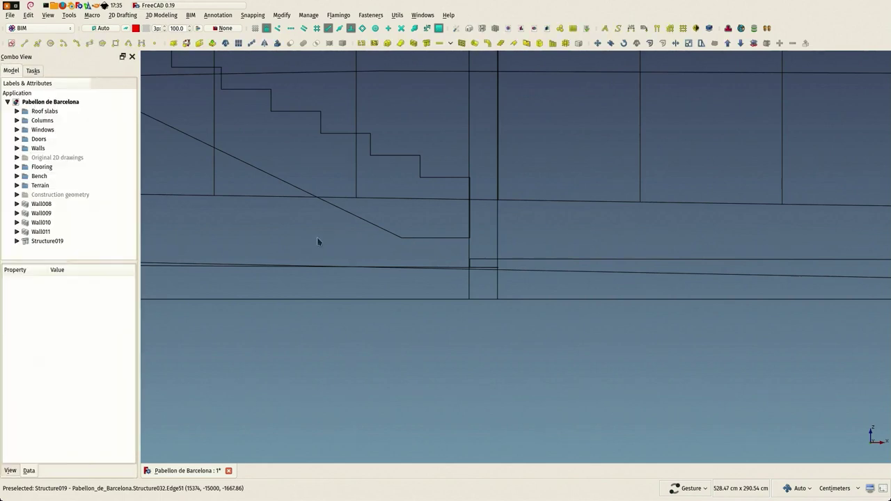
pyautogui.press('l')
pyautogui.press('i')
pyautogui.press('Escape')
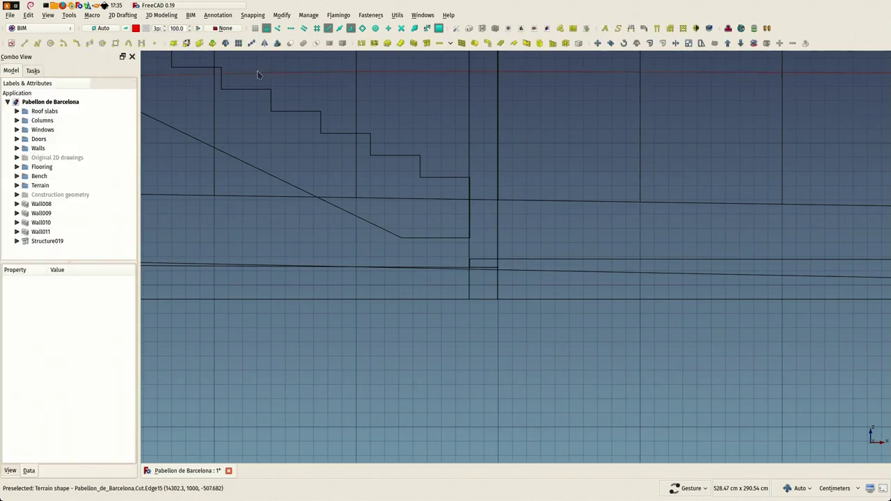
pyautogui.click(289, 16)
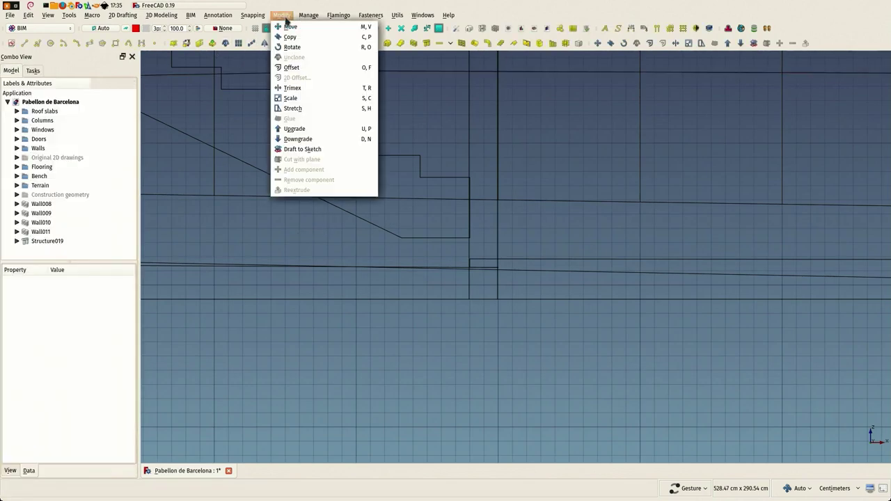
pyautogui.click(301, 109)
pyautogui.press('Escape')
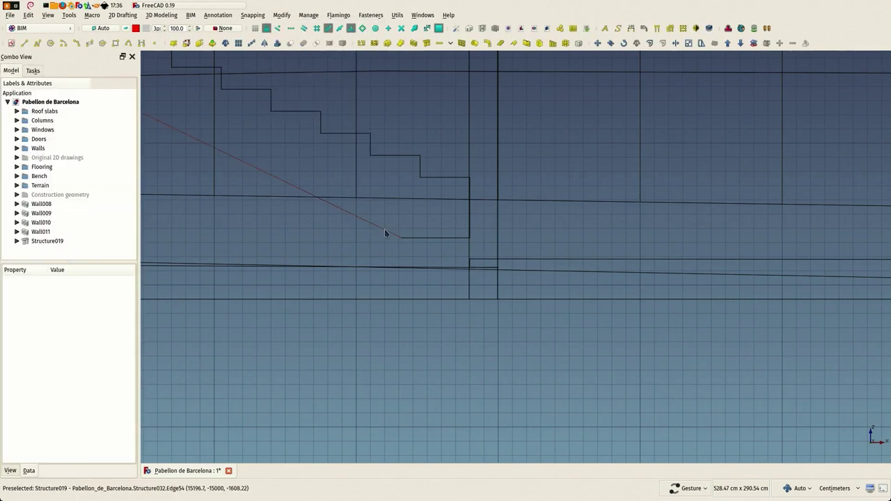
# Step: Try to stretch the two lowest points of the stair structure straight down below the base walls
pyautogui.click(386, 233)
pyautogui.press('Escape')
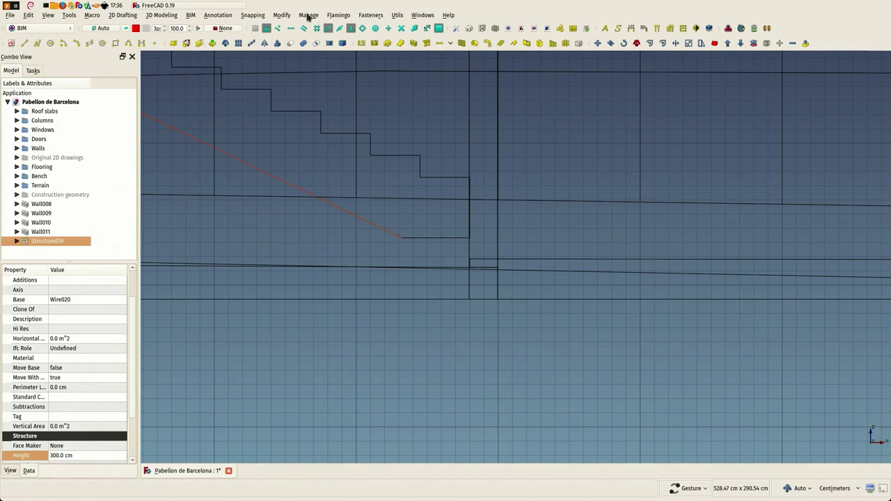
pyautogui.click(279, 16)
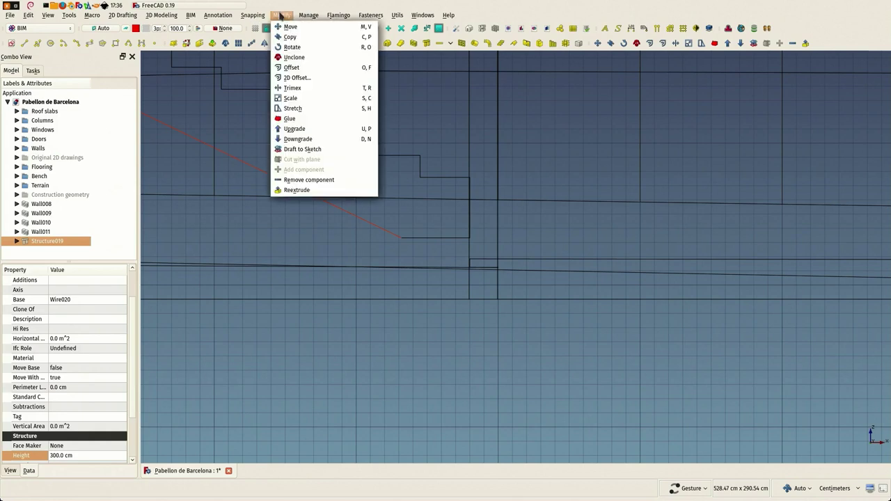
pyautogui.click(300, 115)
pyautogui.click(319, 222)
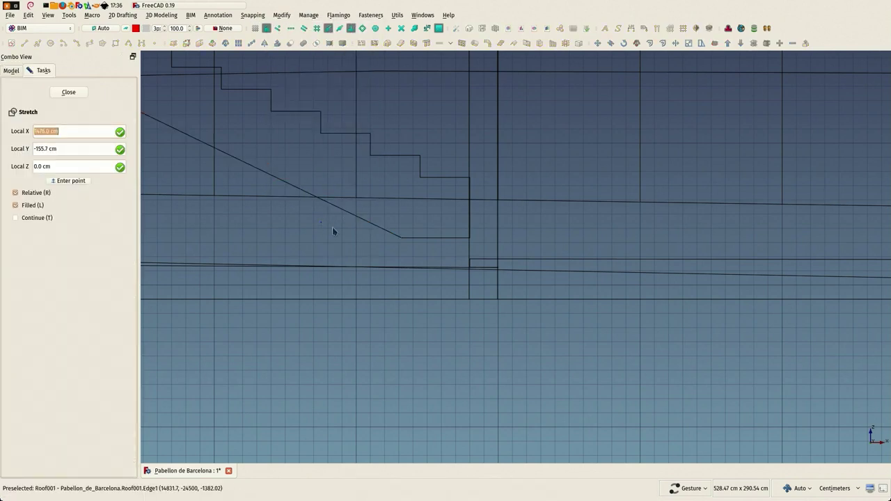
pyautogui.click(546, 253)
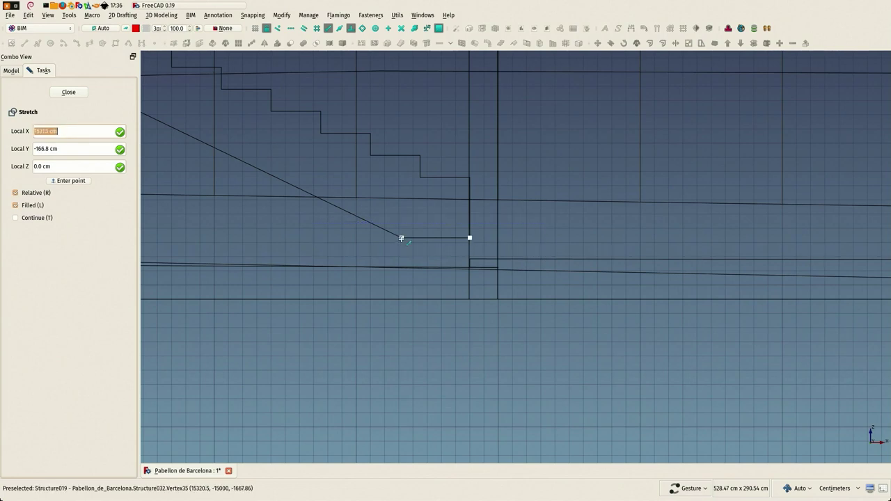
pyautogui.click(402, 238)
pyautogui.press('shift')
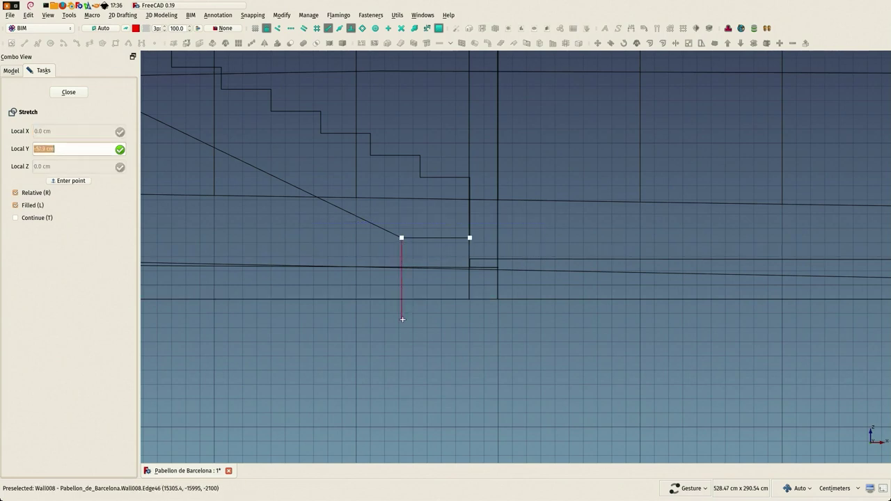
pyautogui.click(403, 319)
pyautogui.scroll(-3, 411, 323)
pyautogui.scroll(1, 404, 280)
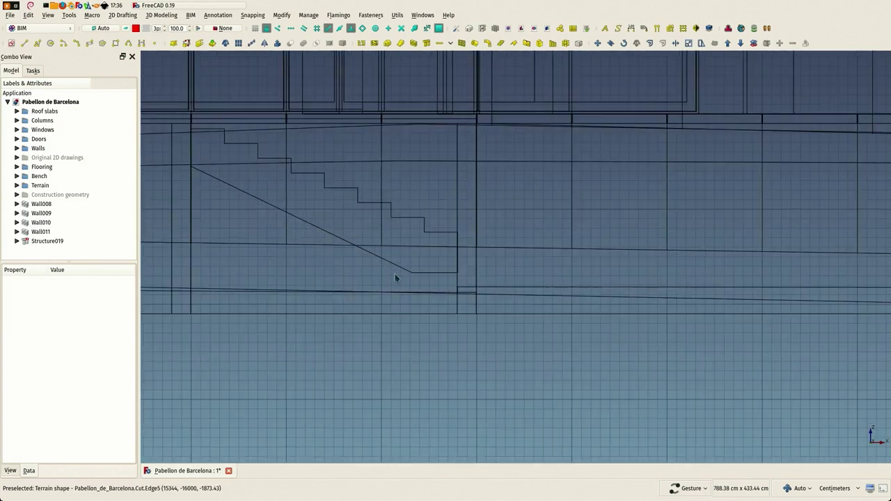
# Step: Flatten the stair structure's base wire and examine the effect on the stairs in the front and oblique views
pyautogui.click(17, 241)
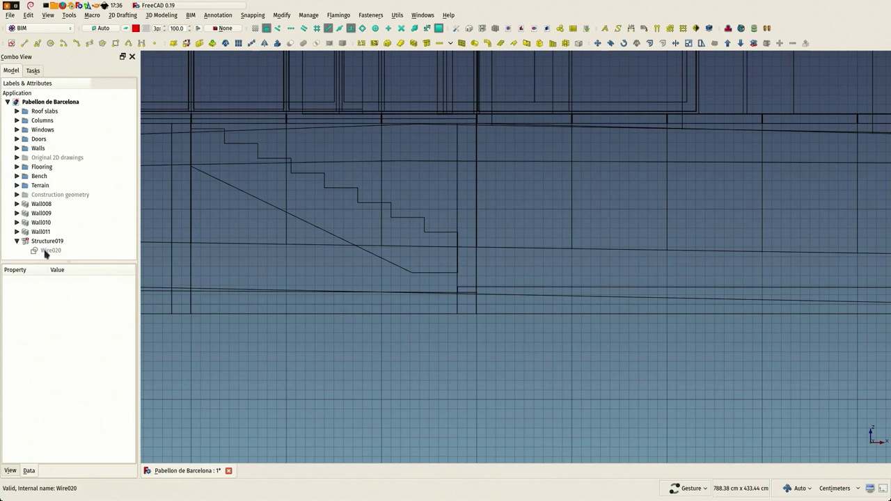
pyautogui.click(46, 251)
pyautogui.rightClick(46, 253)
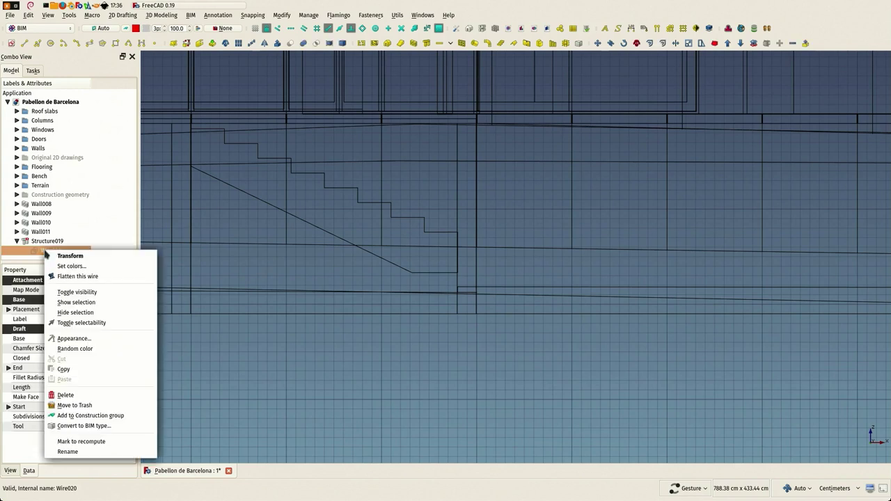
pyautogui.click(73, 277)
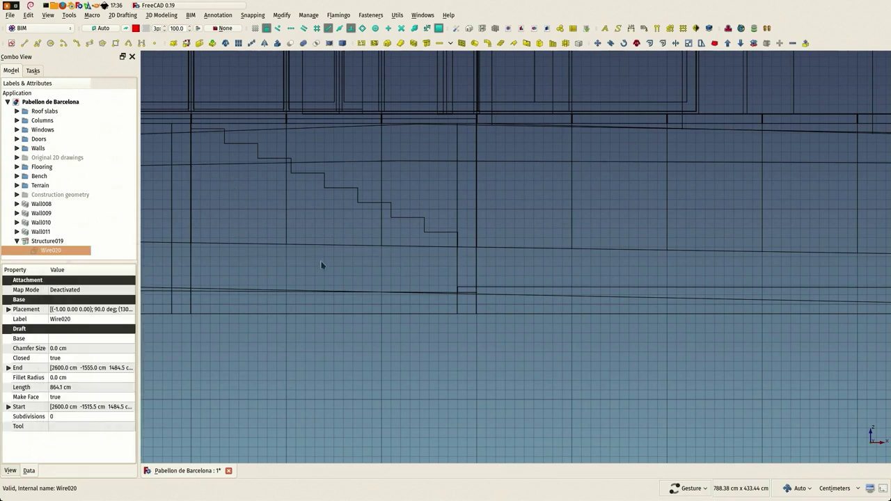
pyautogui.scroll(-3, 329, 237)
pyautogui.click(334, 212)
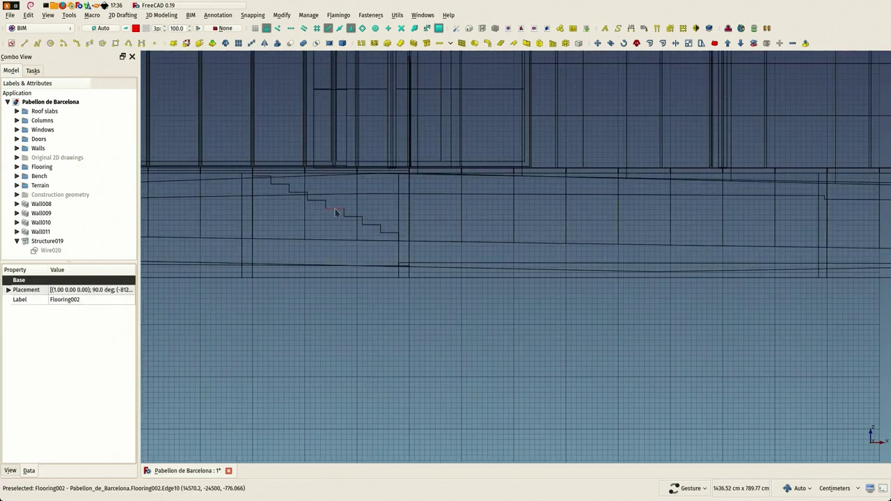
pyautogui.moveTo(335, 212); pyautogui.dragTo(328, 229)
pyautogui.scroll(-2, 458, 229)
pyautogui.click(458, 229)
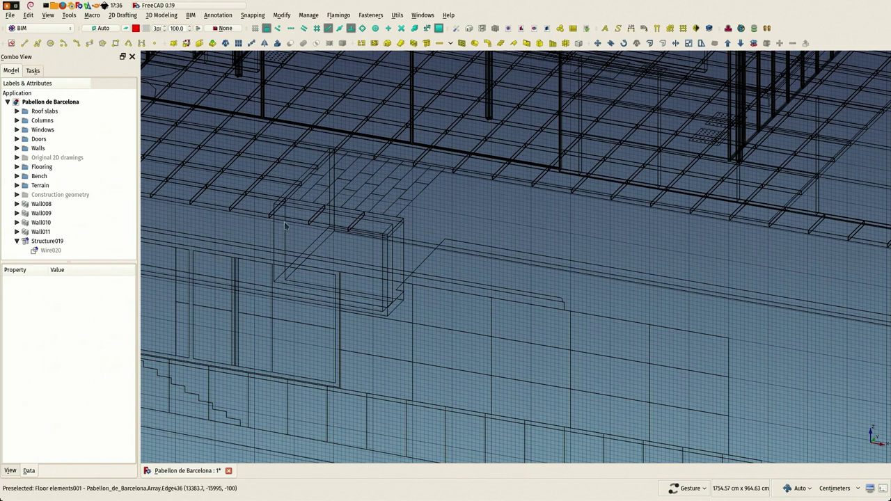
# Step: Undo the flattening of the stair profile wire and the creation of the stair structure
pyautogui.scroll(2, 283, 221)
pyautogui.scroll(-3, 283, 222)
pyautogui.hotkey('ctrl', 'z')
pyautogui.scroll(2, 282, 223)
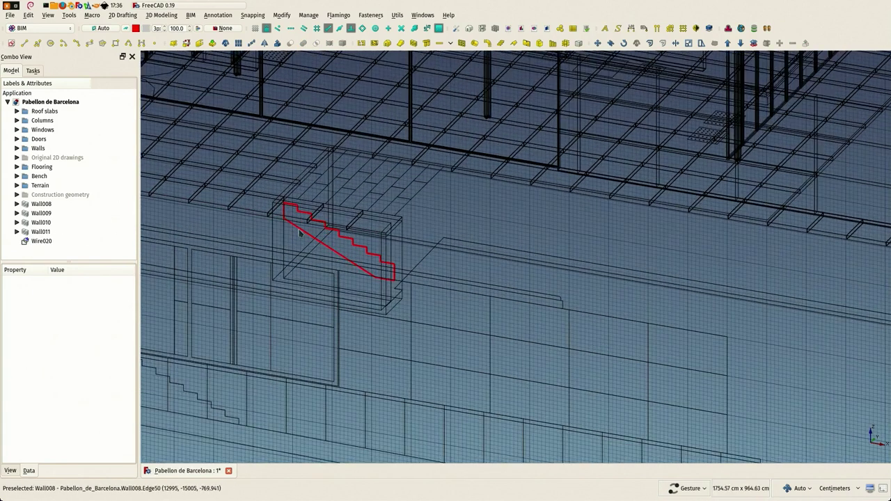
# Step: Align the working plane to the base wall face beside the stair profile and view it from the front
pyautogui.click(45, 242)
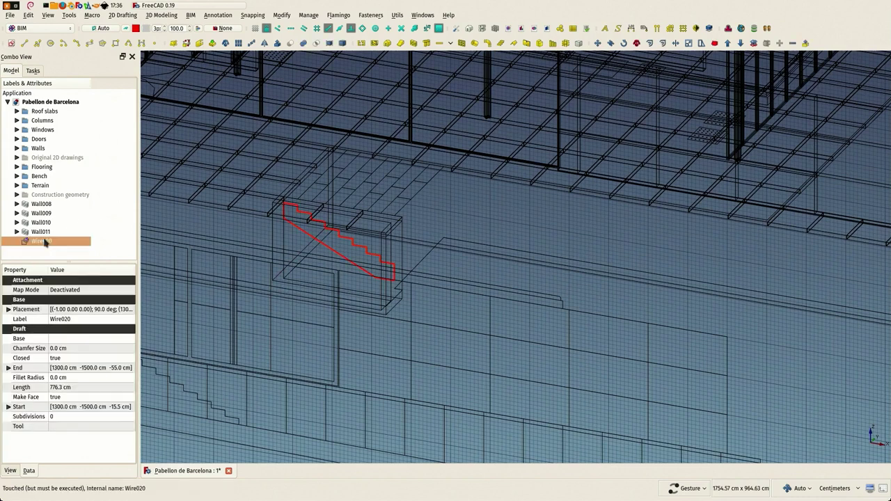
pyautogui.moveTo(391, 227); pyautogui.dragTo(440, 161)
pyautogui.scroll(3, 333, 236)
pyautogui.press('v')
pyautogui.press('1')
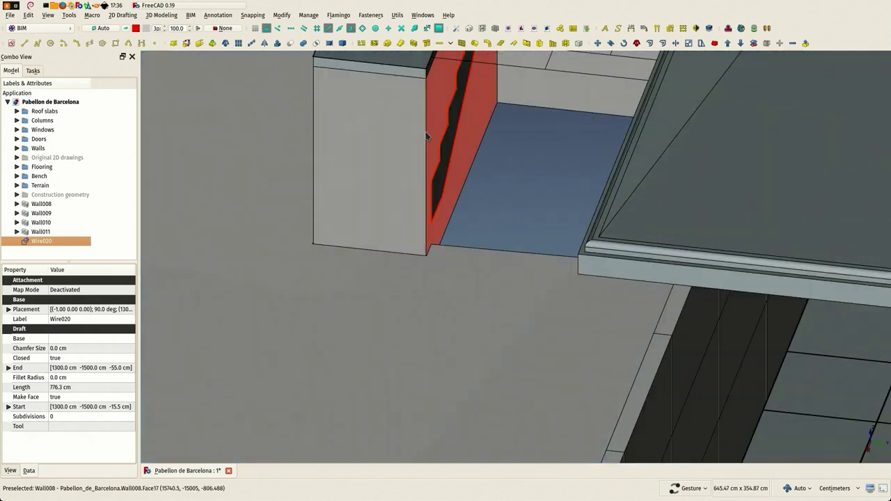
pyautogui.click(436, 107)
pyautogui.click(103, 28)
pyautogui.press('1')
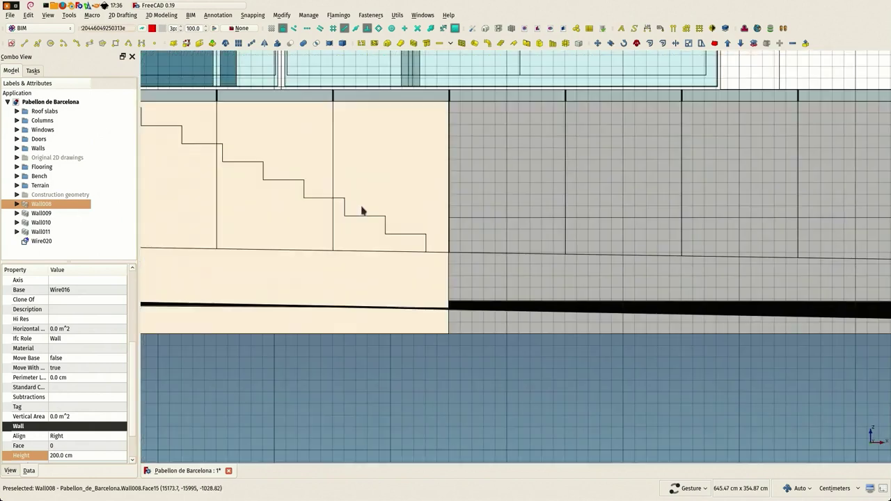
# Step: In Wireframe draw style, stretch the two lowest points of the stair profile wire straight down past the bottom of the base walls
pyautogui.press('v')
pyautogui.press('3')
pyautogui.scroll(2, 348, 262)
pyautogui.click(28, 242)
pyautogui.moveTo(410, 279); pyautogui.dragTo(371, 223, button='right')
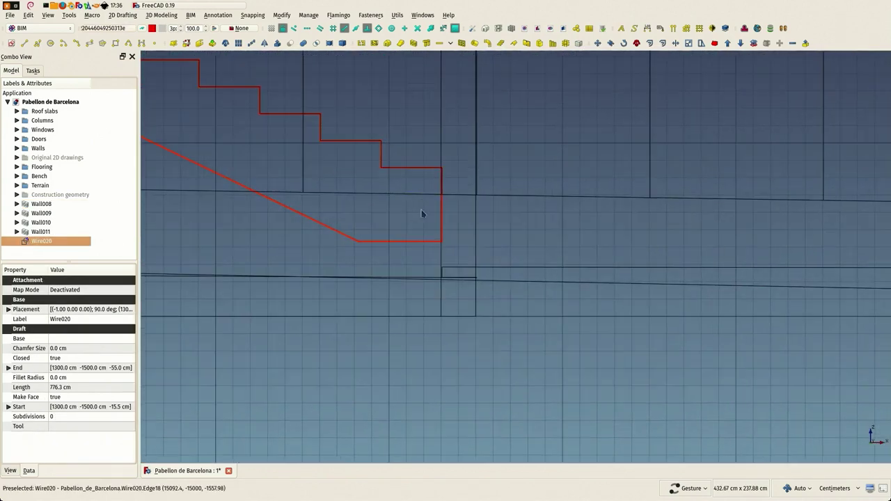
pyautogui.press('s')
pyautogui.press('h')
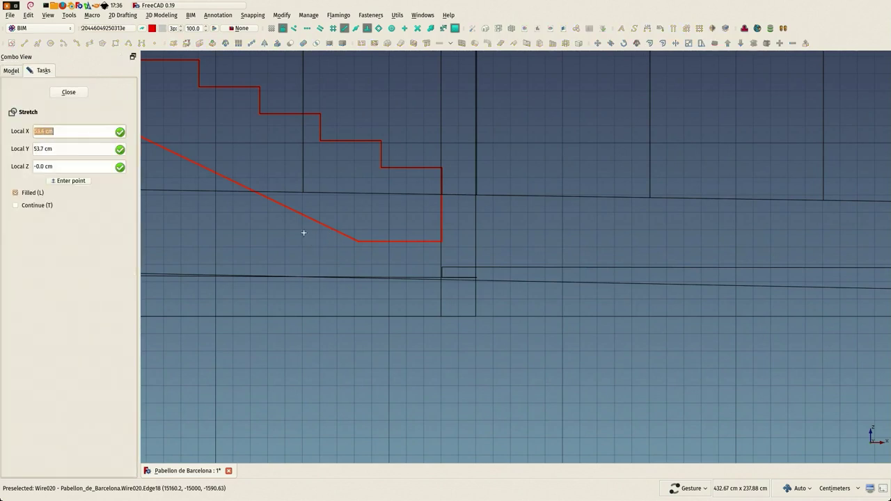
pyautogui.click(297, 232)
pyautogui.click(512, 255)
pyautogui.click(315, 254)
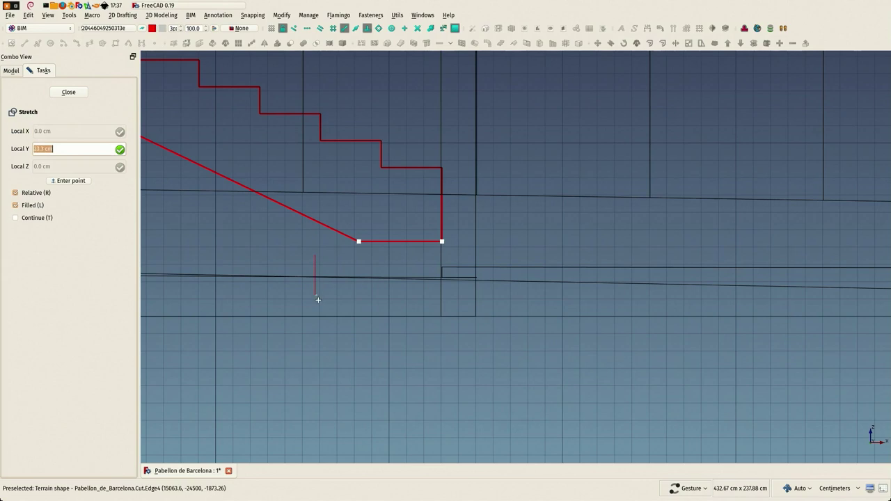
pyautogui.click(315, 349)
# Step: Create a structure from the stretched stair profile wire beside the base wall
pyautogui.moveTo(342, 295); pyautogui.dragTo(277, 261)
pyautogui.moveTo(275, 230); pyautogui.dragTo(477, 140)
pyautogui.click(470, 129)
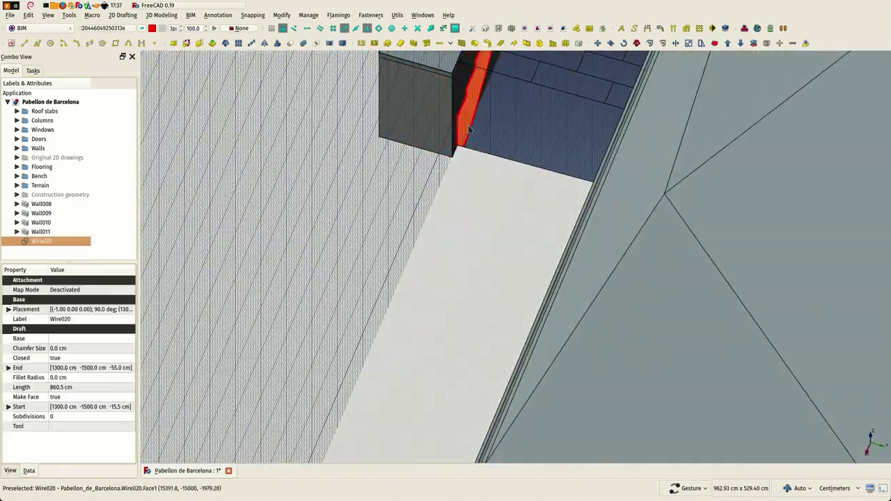
pyautogui.click(427, 44)
# Step: Set the height of the new stair structure to 300 cm
pyautogui.moveTo(522, 117); pyautogui.dragTo(682, 133)
pyautogui.click(458, 150)
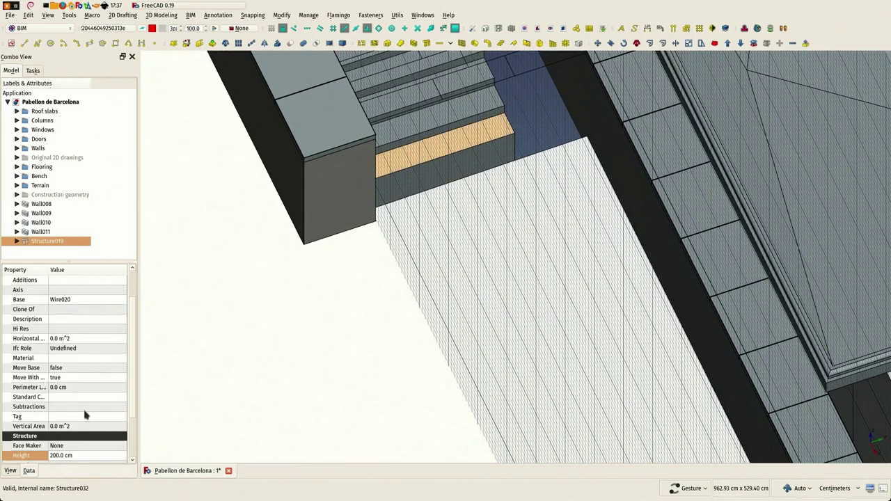
pyautogui.scroll(-2, 86, 372)
pyautogui.click(74, 398)
pyautogui.press('Return')
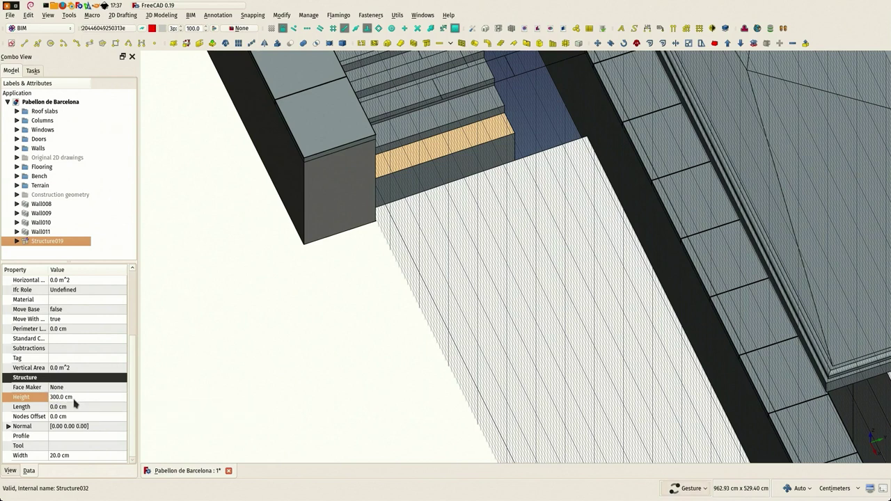
# Step: Set the working plane to XY (top) and turn off the Draft grid
pyautogui.scroll(-10, 363, 257)
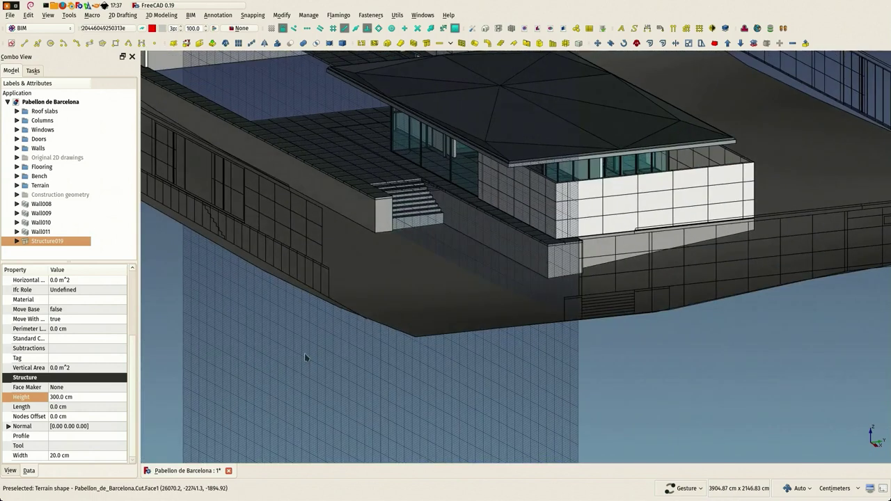
pyautogui.moveTo(304, 355); pyautogui.dragTo(417, 383)
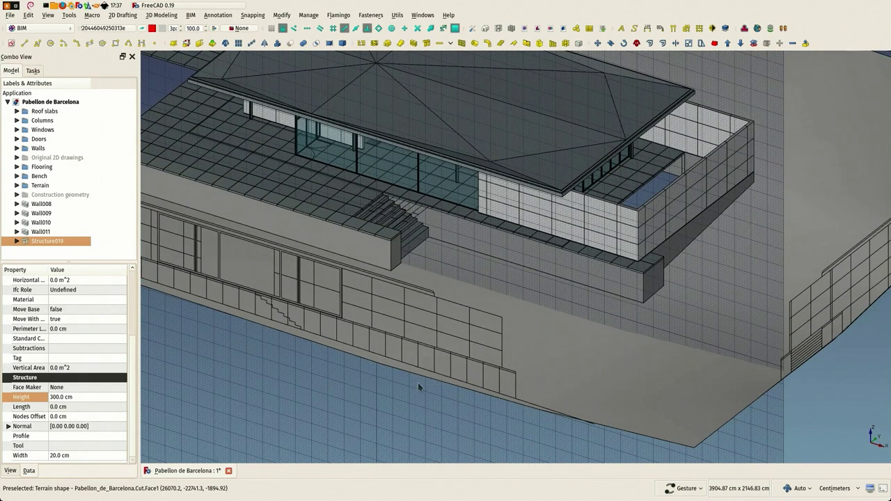
pyautogui.click(339, 350)
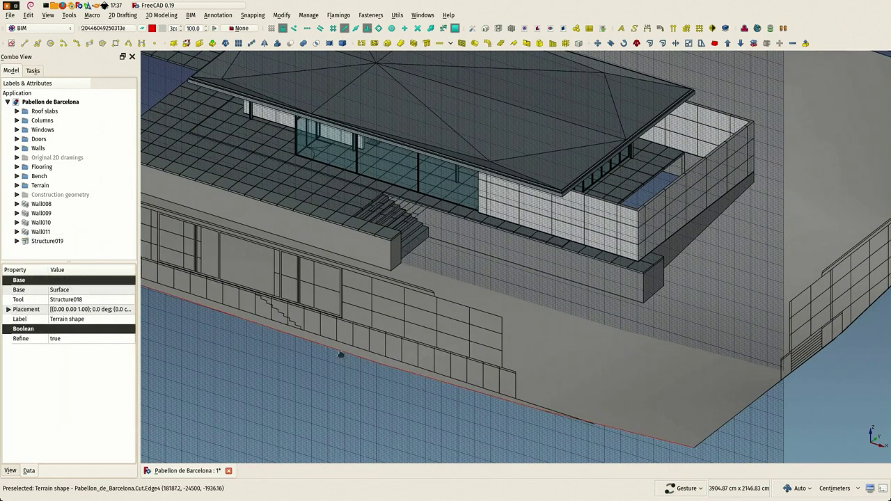
pyautogui.moveTo(339, 350); pyautogui.dragTo(442, 373)
pyautogui.scroll(2, 442, 375)
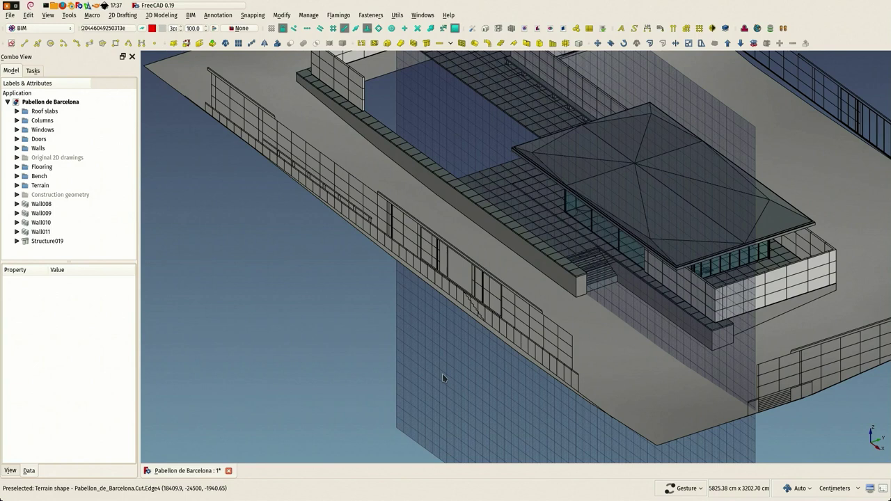
pyautogui.moveTo(424, 359); pyautogui.dragTo(444, 337)
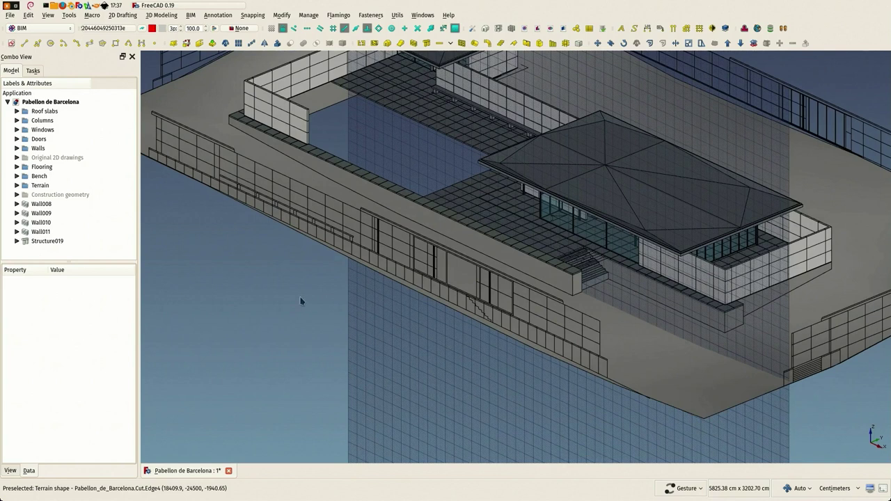
pyautogui.click(115, 29)
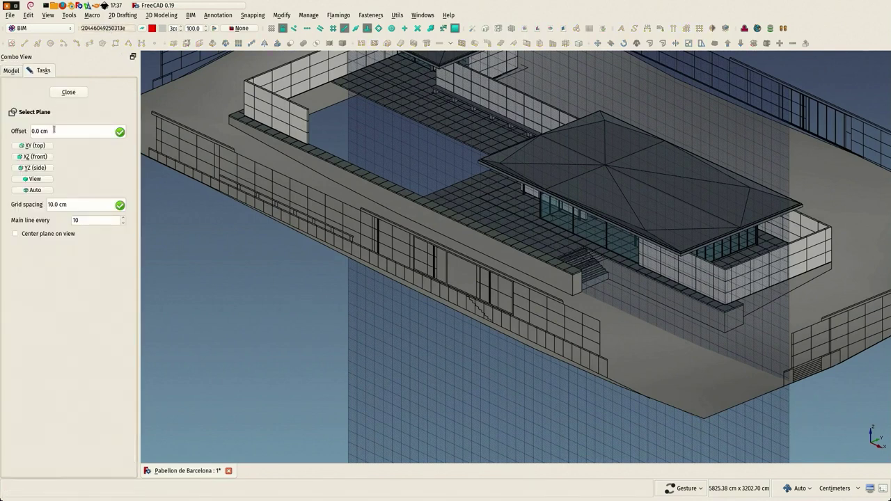
pyautogui.click(35, 145)
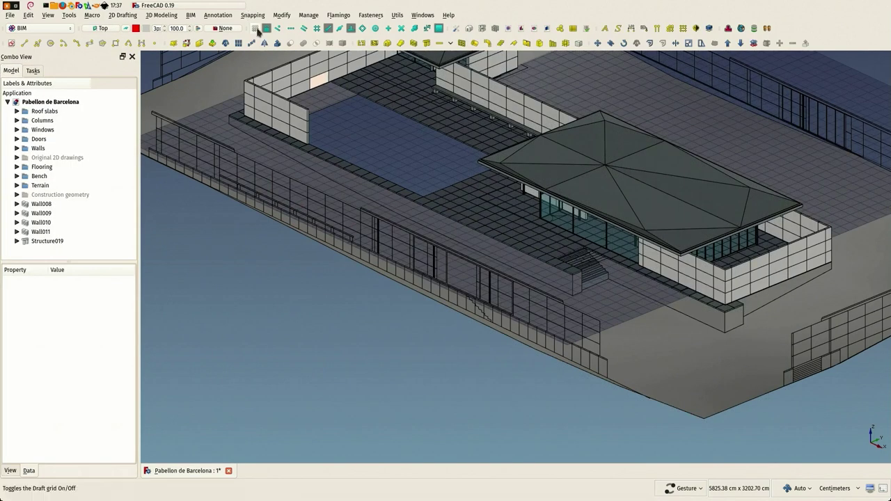
# Step: Check the completed pavilion from opposite oblique sides and save the document
pyautogui.moveTo(337, 262); pyautogui.dragTo(546, 264)
pyautogui.moveTo(353, 286); pyautogui.dragTo(561, 255, button='right')
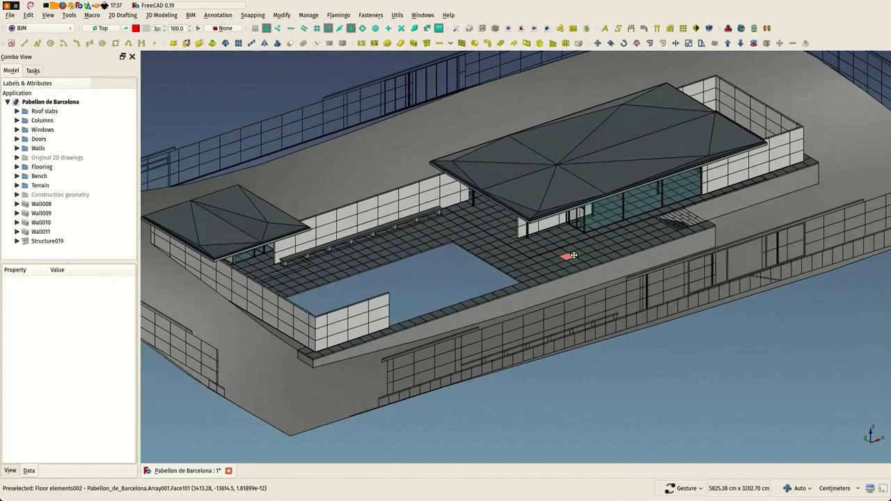
pyautogui.scroll(-1, 551, 256)
pyautogui.moveTo(551, 257); pyautogui.dragTo(365, 296)
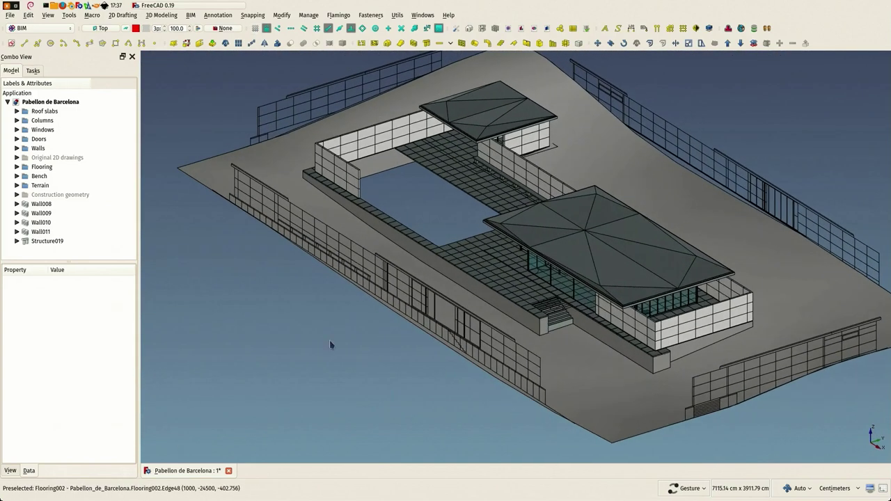
pyautogui.click(10, 15)
pyautogui.click(42, 79)
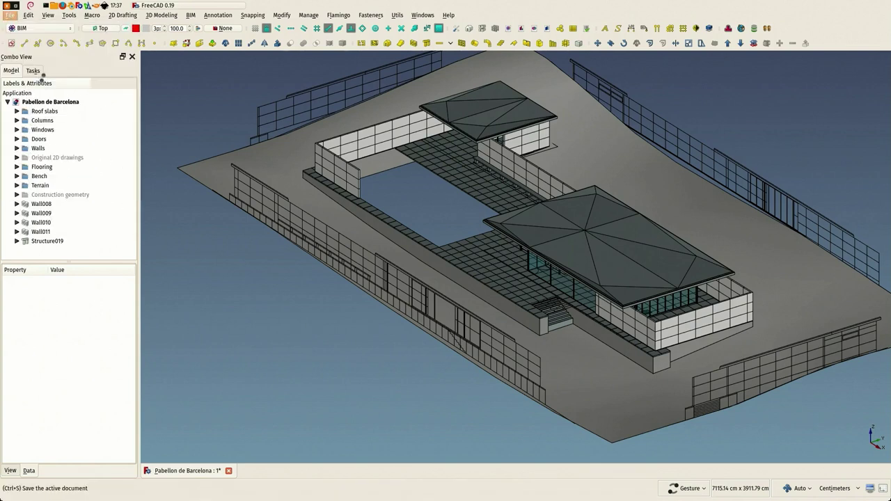